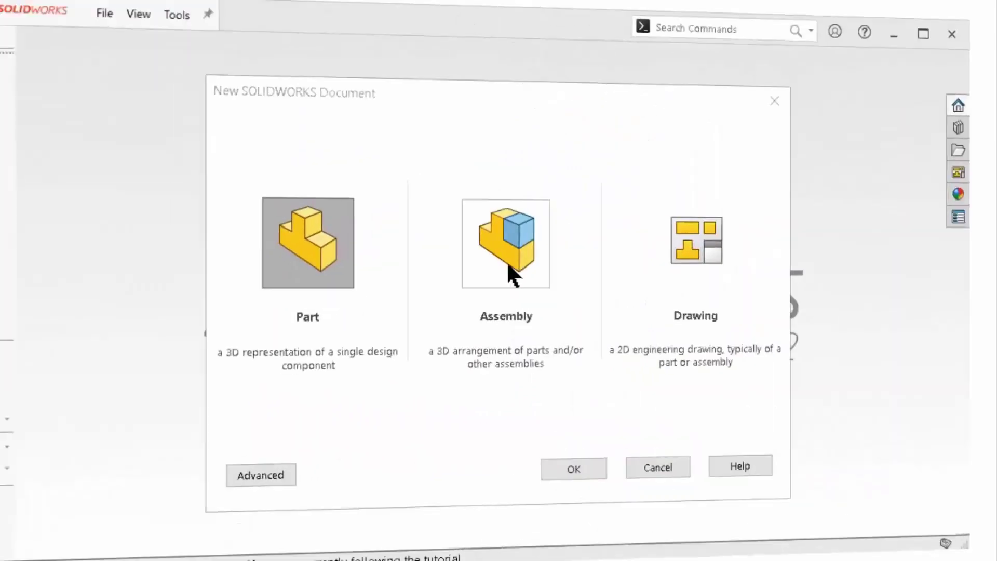
# Create a new empty assembly, skipping the Begin Assembly component placement.
pyautogui.click(506, 263)
pyautogui.click(574, 468)
pyautogui.click(954, 163)
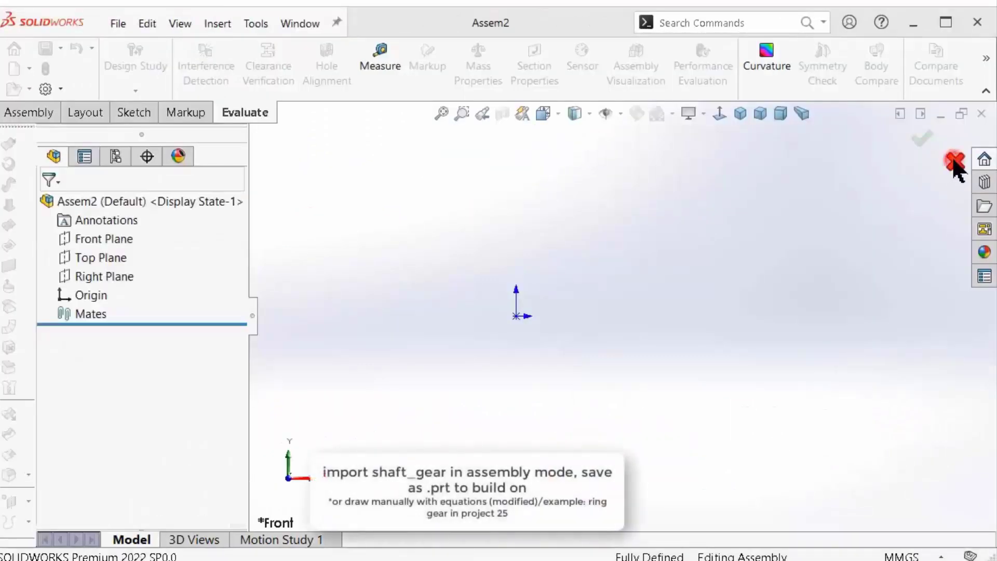
pyautogui.click(620, 113)
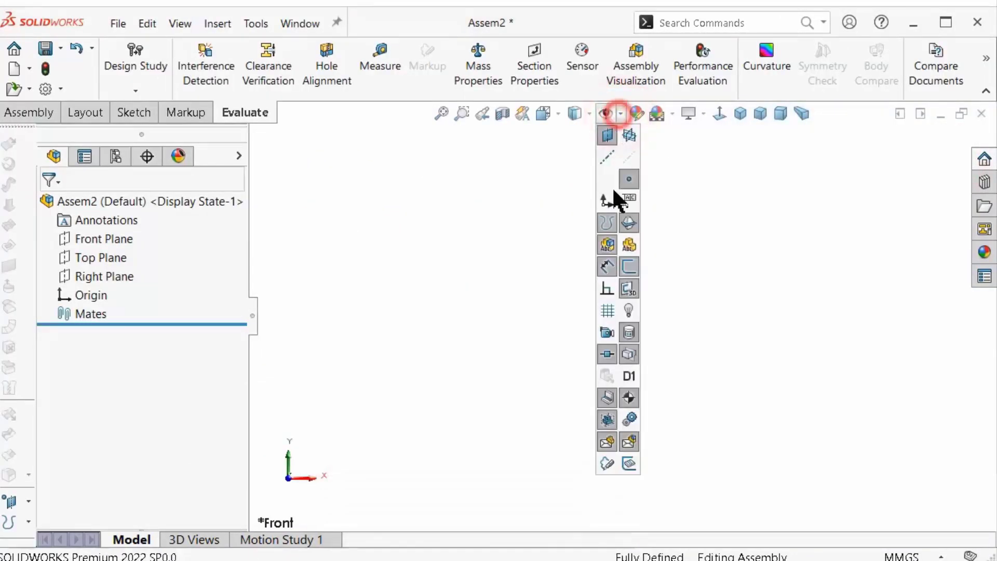
pyautogui.click(476, 237)
# Drag an Internal Spur Gear from Design Library > Power Transmission > Gears into the assembly.
pyautogui.click(984, 183)
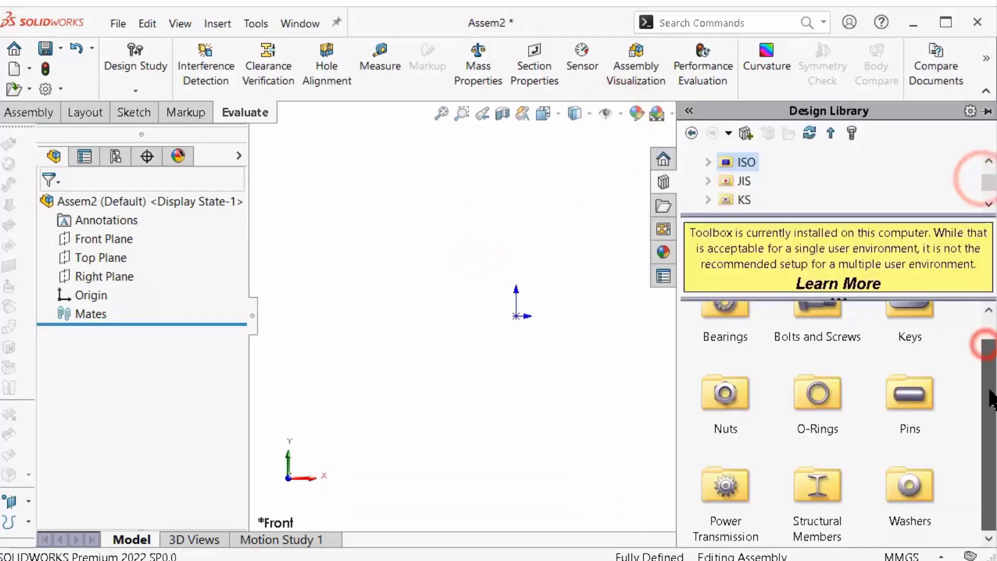
pyautogui.doubleClick(722, 503)
pyautogui.doubleClick(820, 325)
pyautogui.moveTo(824, 329)
pyautogui.mouseDown()
pyautogui.moveTo(605, 316)
pyautogui.moveTo(623, 320)
pyautogui.mouseUp()
pyautogui.moveTo(684, 342); pyautogui.dragTo(725, 365)
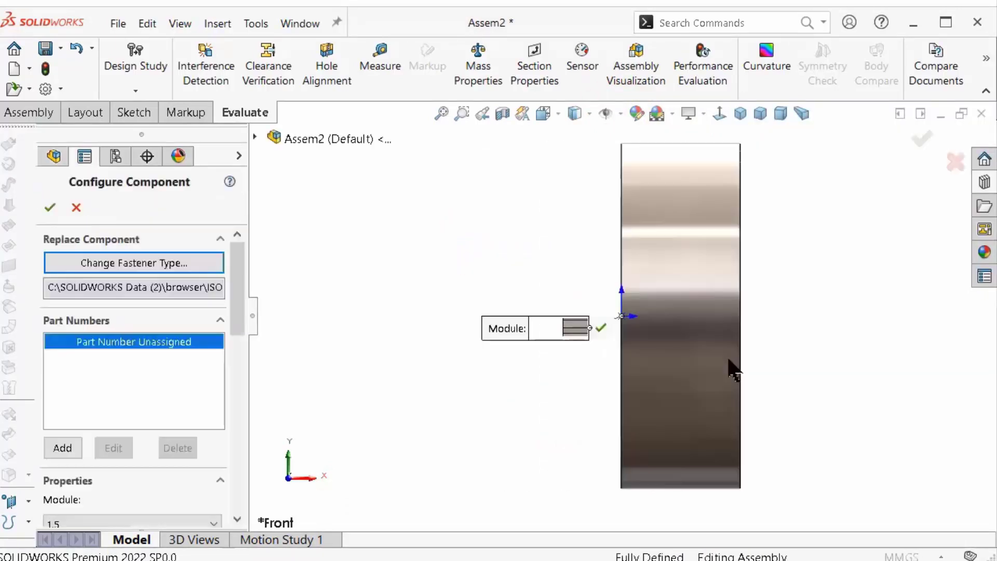
# Configure the gear: module 1.5, 28 teeth, 14.5° pressure angle, face width 20.
pyautogui.click(577, 328)
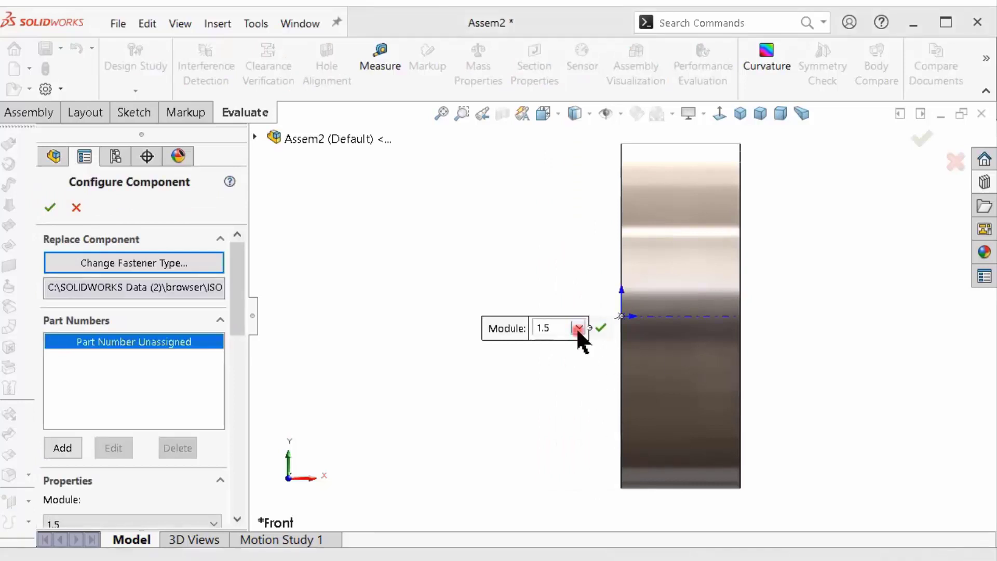
pyautogui.click(545, 347)
pyautogui.moveTo(237, 281); pyautogui.dragTo(239, 353)
pyautogui.click(132, 350)
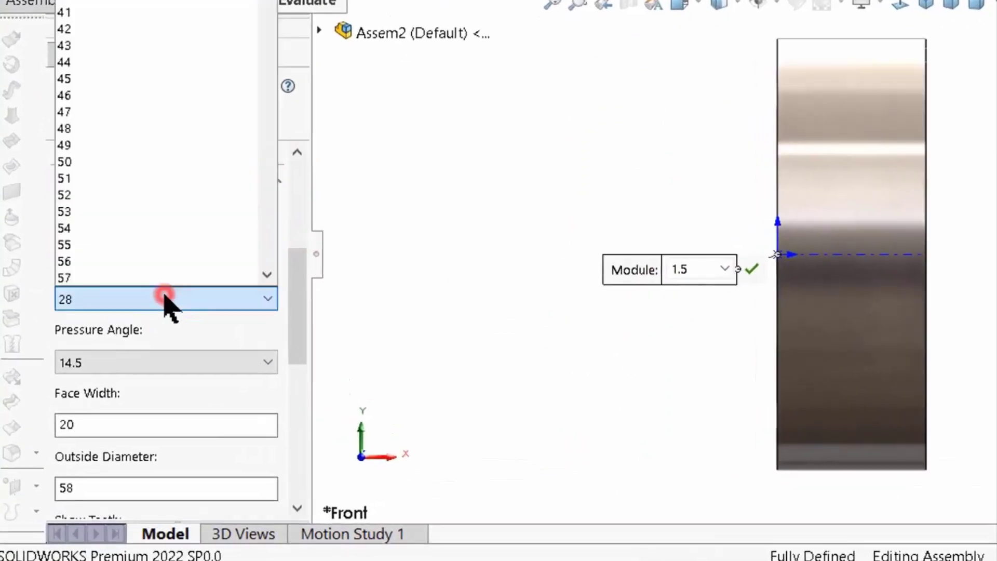
pyautogui.click(132, 350)
pyautogui.click(85, 404)
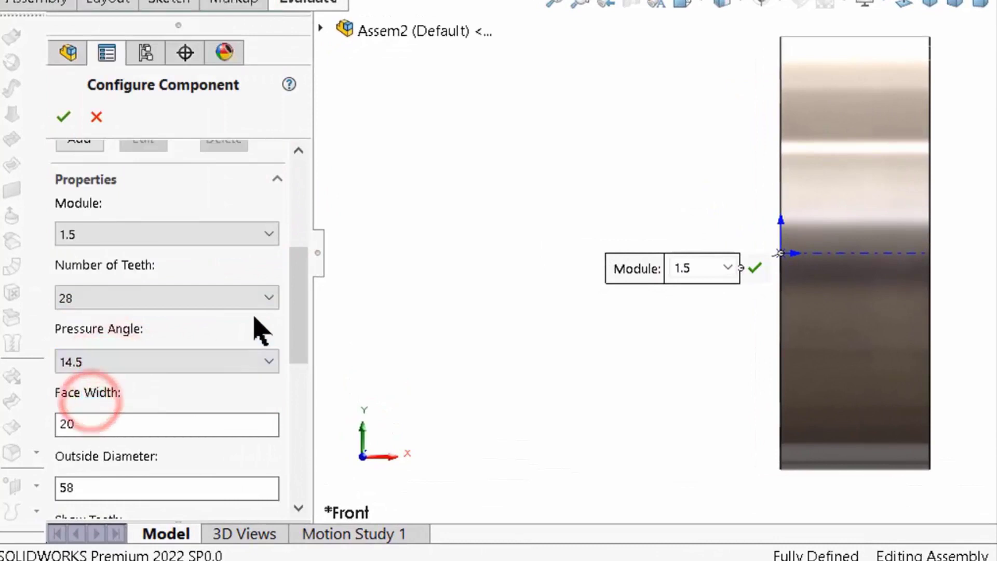
pyautogui.moveTo(304, 296); pyautogui.dragTo(304, 363)
pyautogui.doubleClick(87, 250)
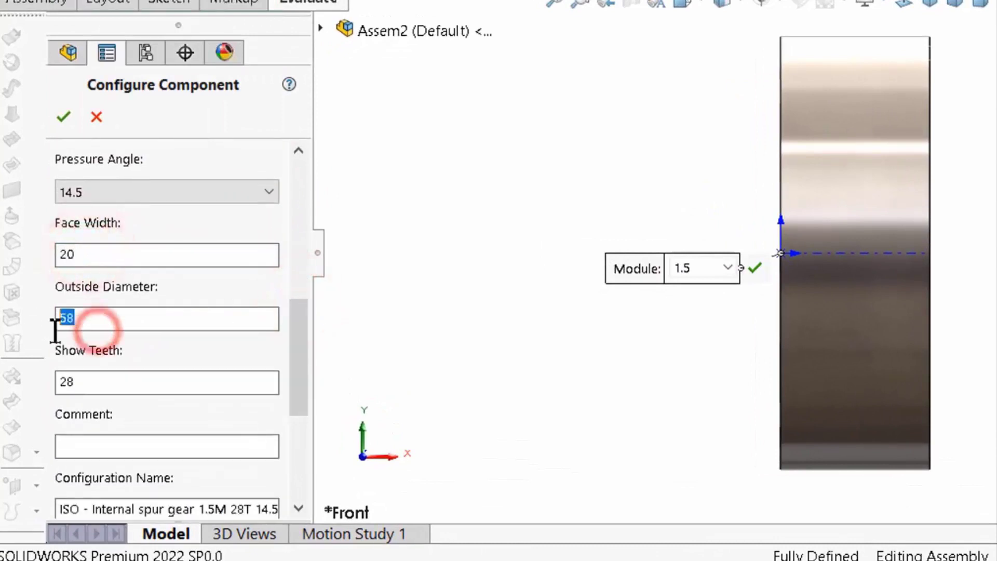
pyautogui.moveTo(296, 367)
pyautogui.mouseDown()
pyautogui.moveTo(311, 470)
pyautogui.moveTo(318, 349)
pyautogui.mouseUp()
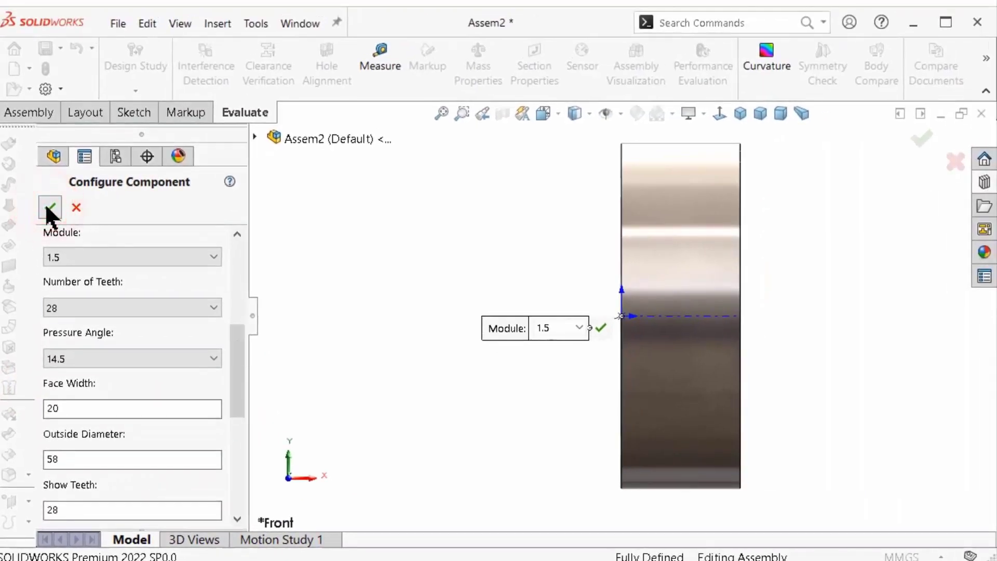
pyautogui.click(50, 208)
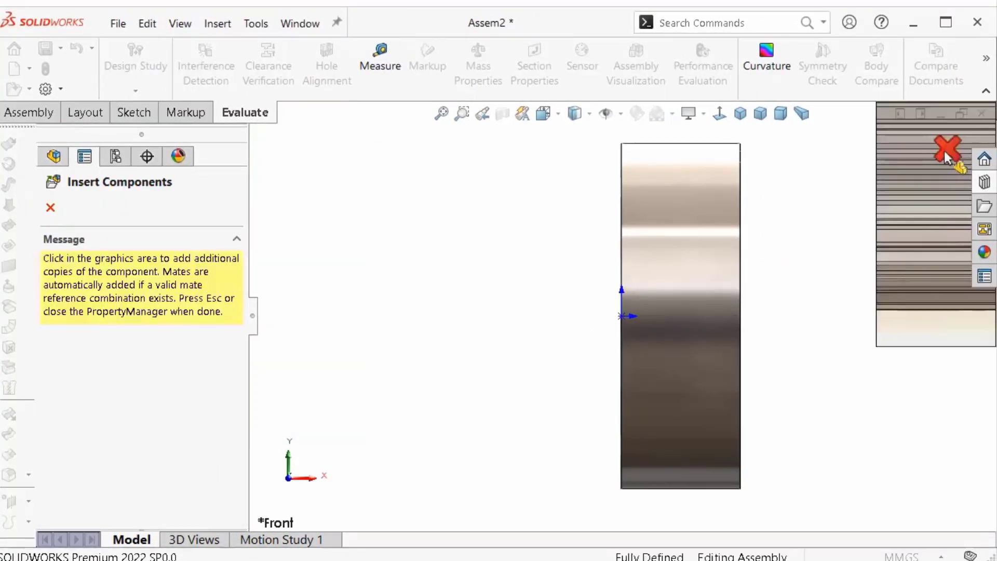
# Save the gear as a standalone part file named T28_ebelt_t27.
pyautogui.click(955, 161)
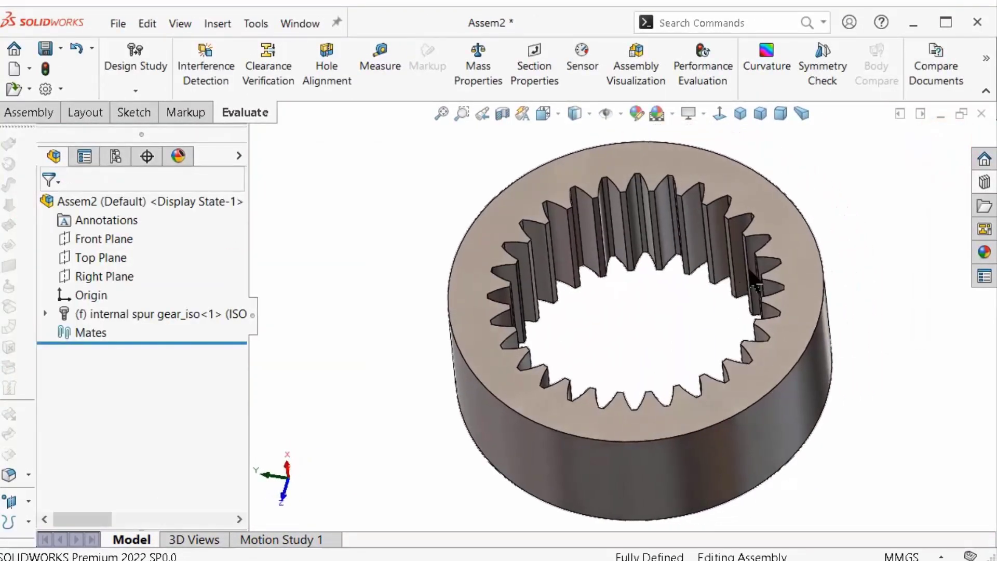
pyautogui.click(61, 48)
pyautogui.click(115, 90)
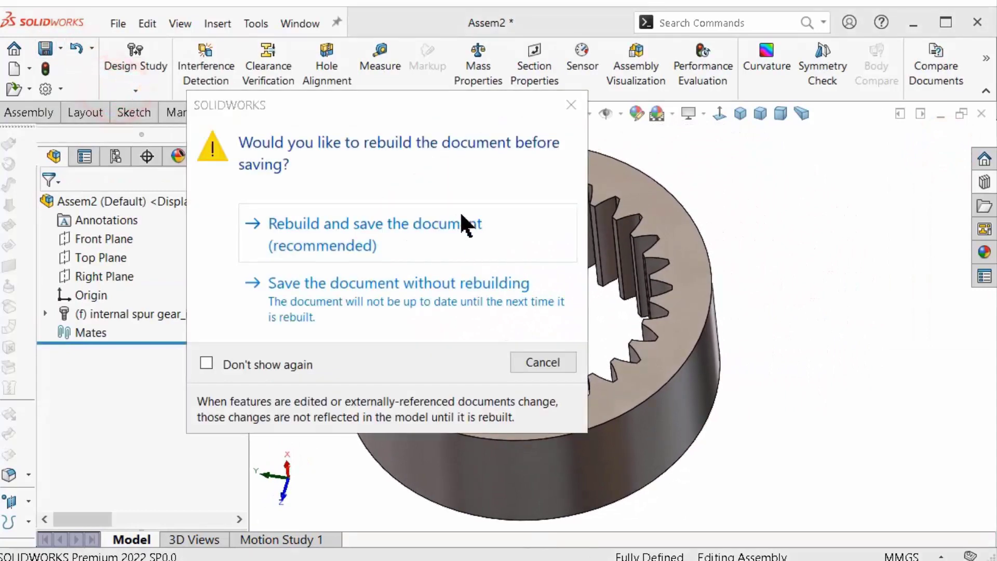
pyautogui.click(460, 225)
pyautogui.click(389, 78)
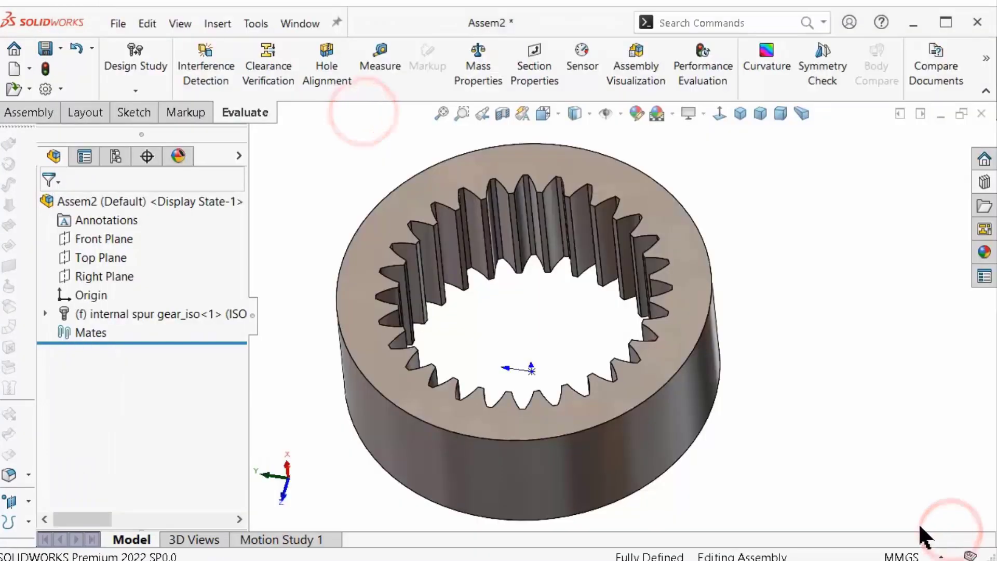
pyautogui.click(648, 472)
# Close the assembly without saving and reopen the T28_ebelt_t27 part.
pyautogui.click(981, 114)
pyautogui.click(323, 318)
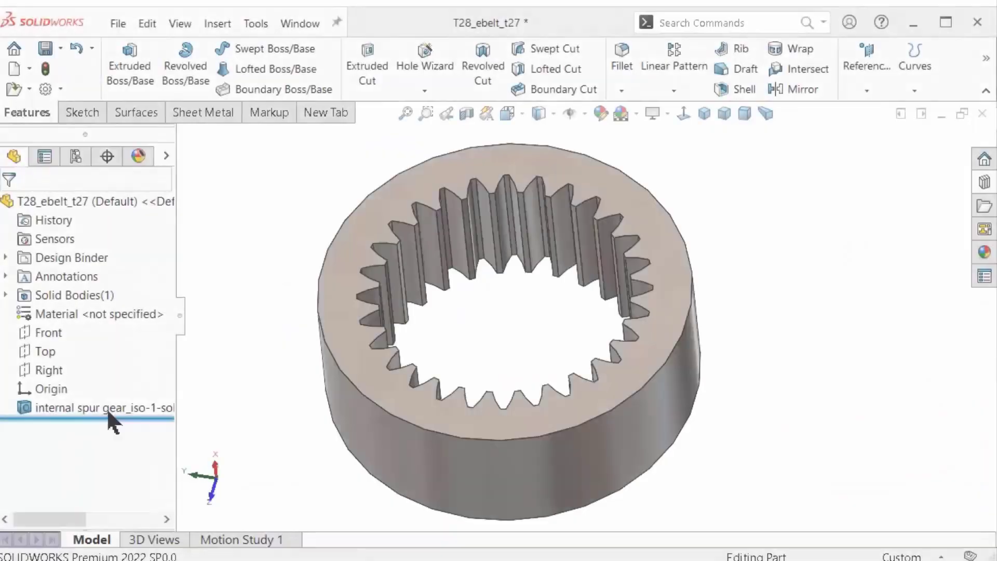
pyautogui.click(107, 407)
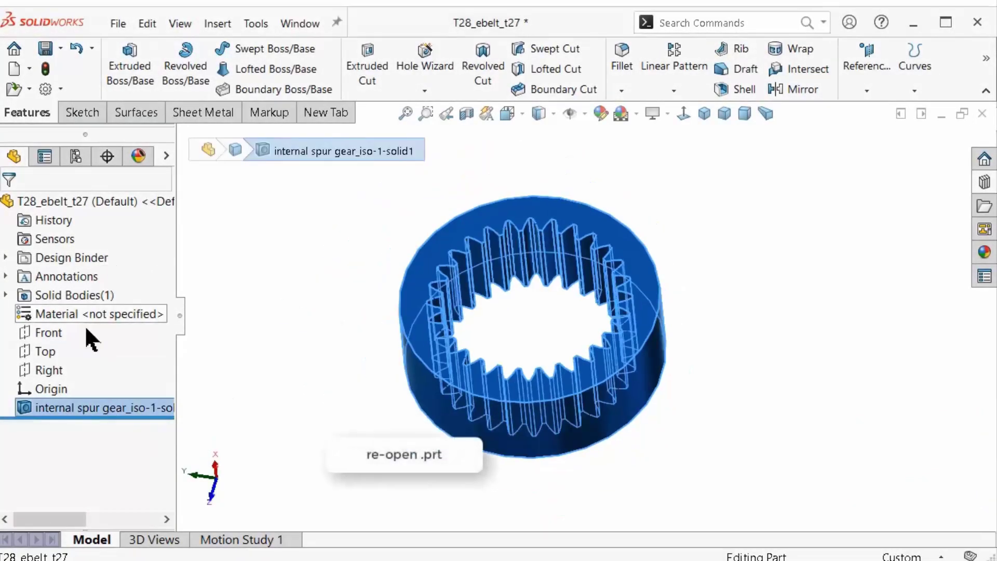
# Start a new sketch on the Front plane of the gear part.
pyautogui.click(52, 332)
pyautogui.click(130, 300)
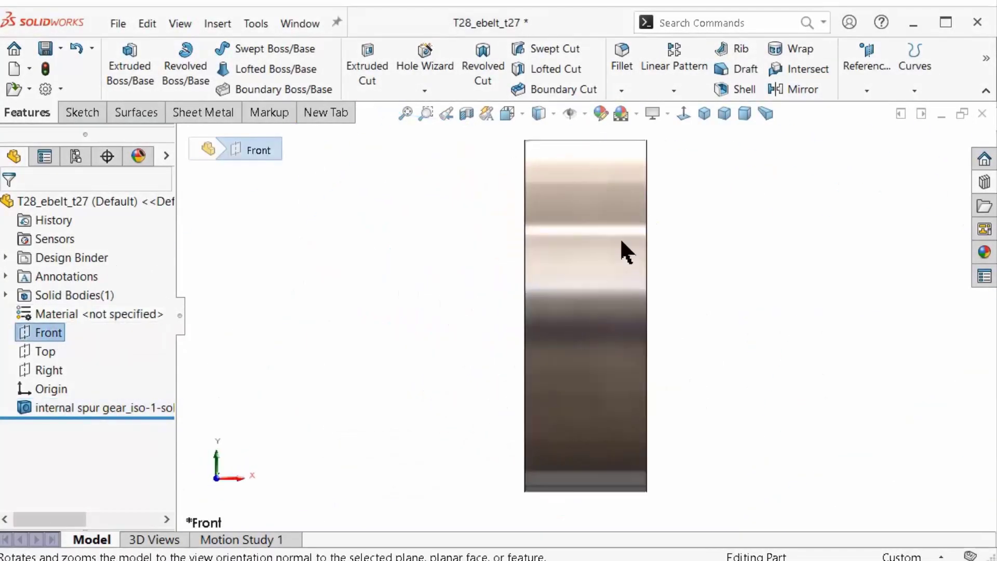
pyautogui.click(704, 113)
pyautogui.click(197, 296)
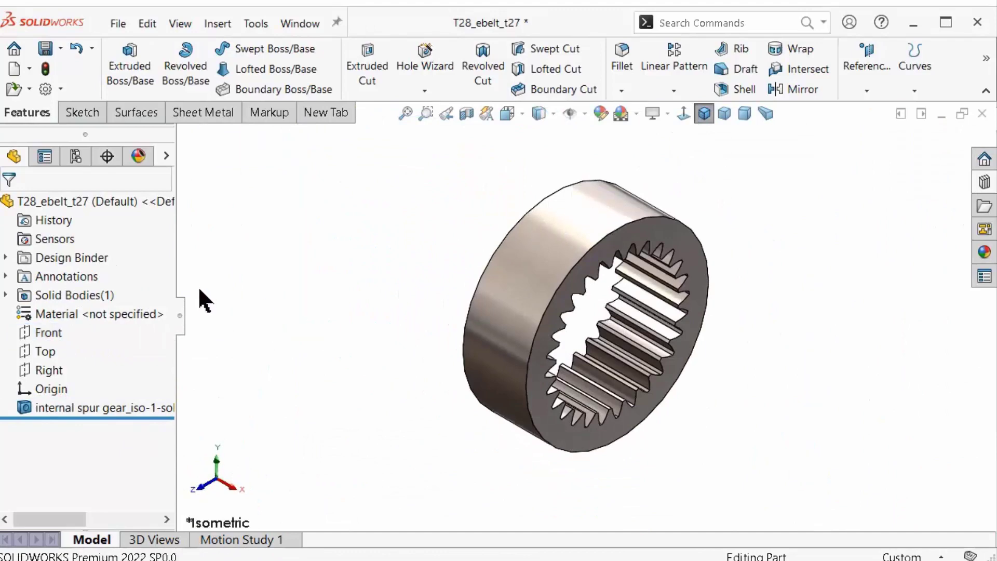
pyautogui.click(48, 332)
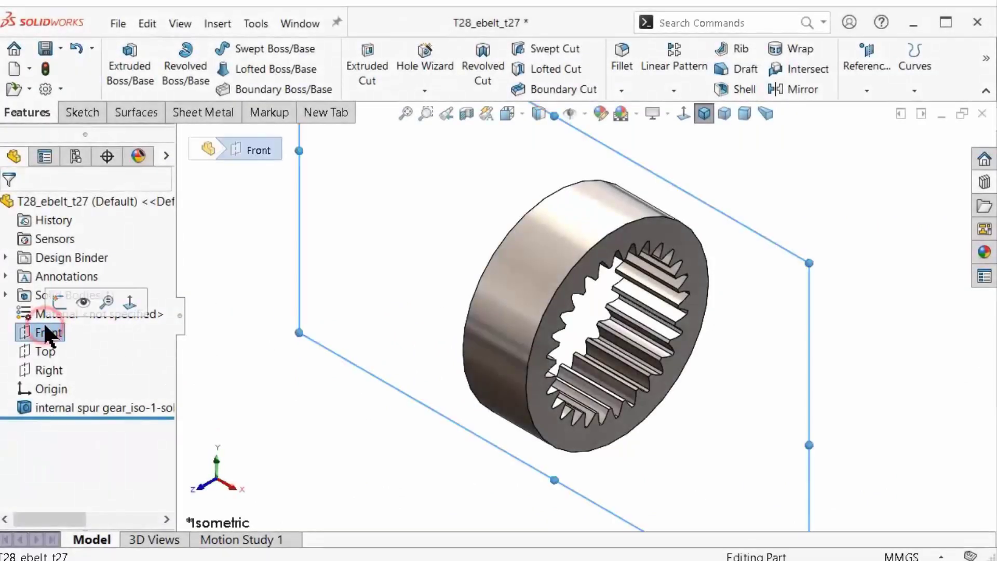
pyautogui.click(58, 306)
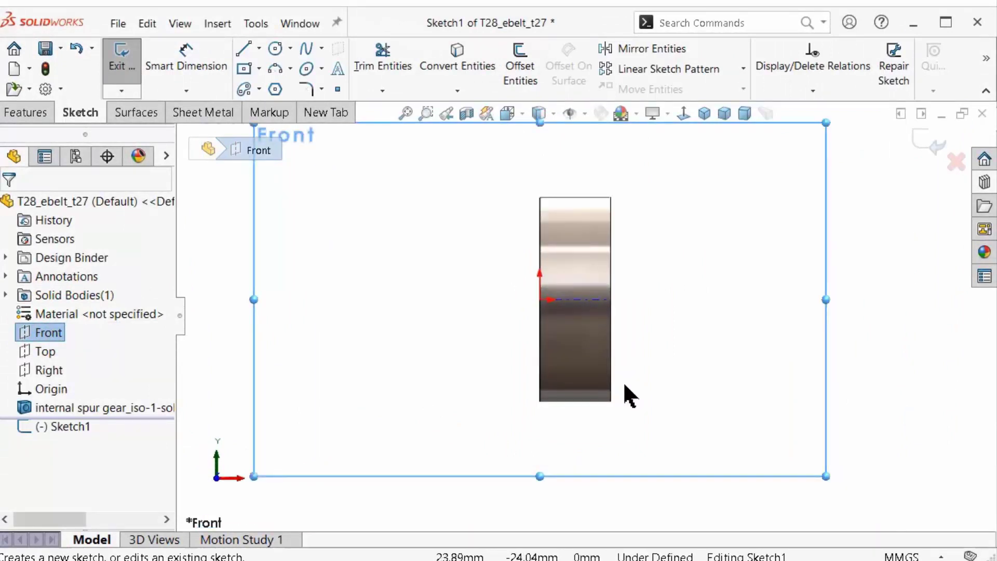
# Draw a centre rectangle over the gear's side outline, its corner coincident with the gear edge.
pyautogui.rightClick(612, 390)
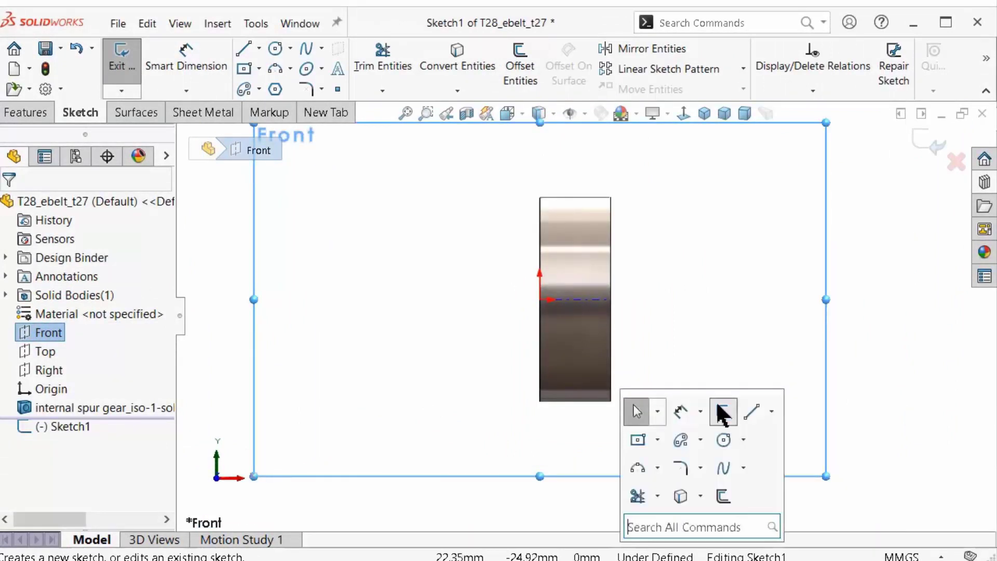
pyautogui.click(638, 441)
pyautogui.click(578, 299)
pyautogui.click(540, 197)
pyautogui.scroll(-2, 628, 369)
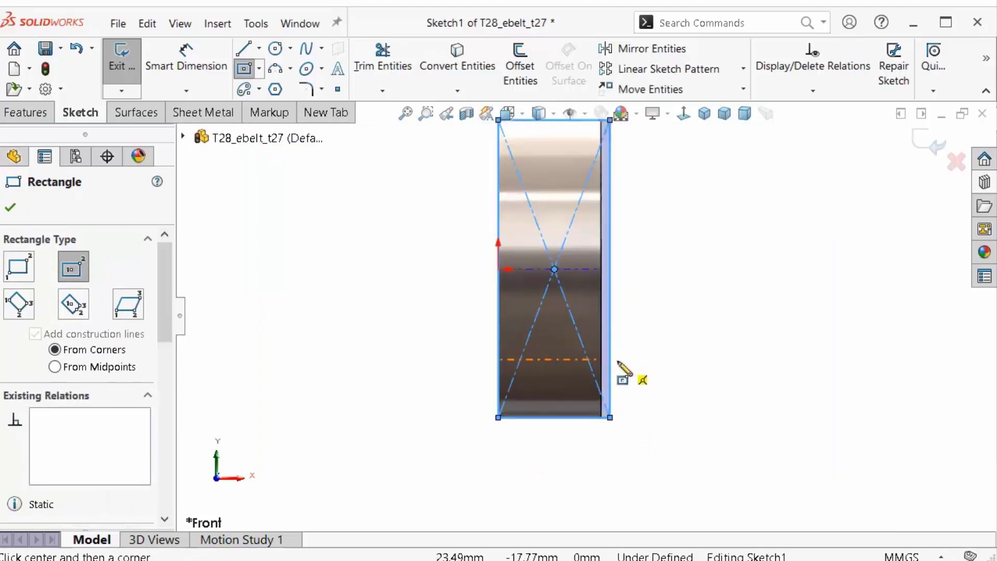
pyautogui.press('Escape')
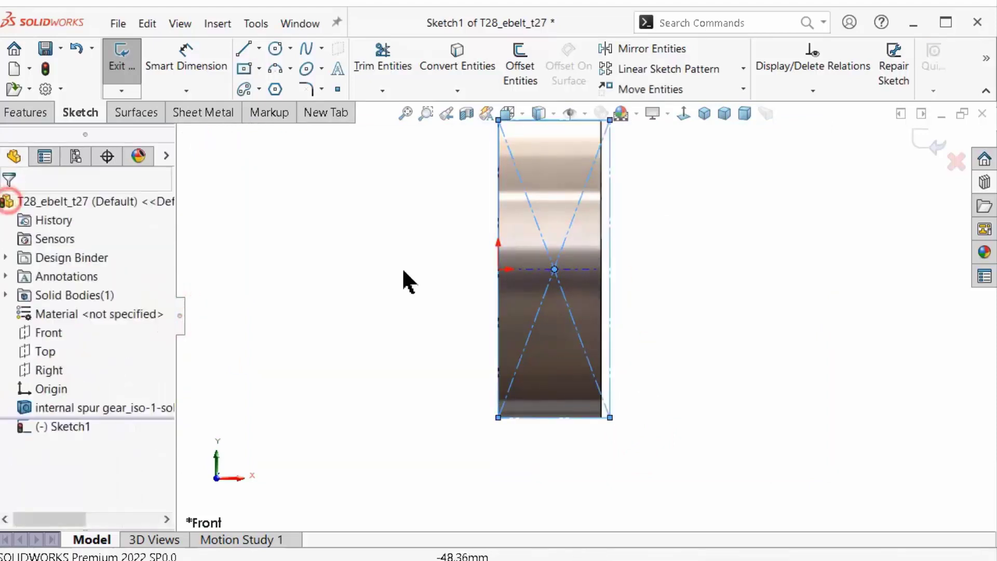
pyautogui.scroll(-2, 601, 417)
pyautogui.click(590, 443)
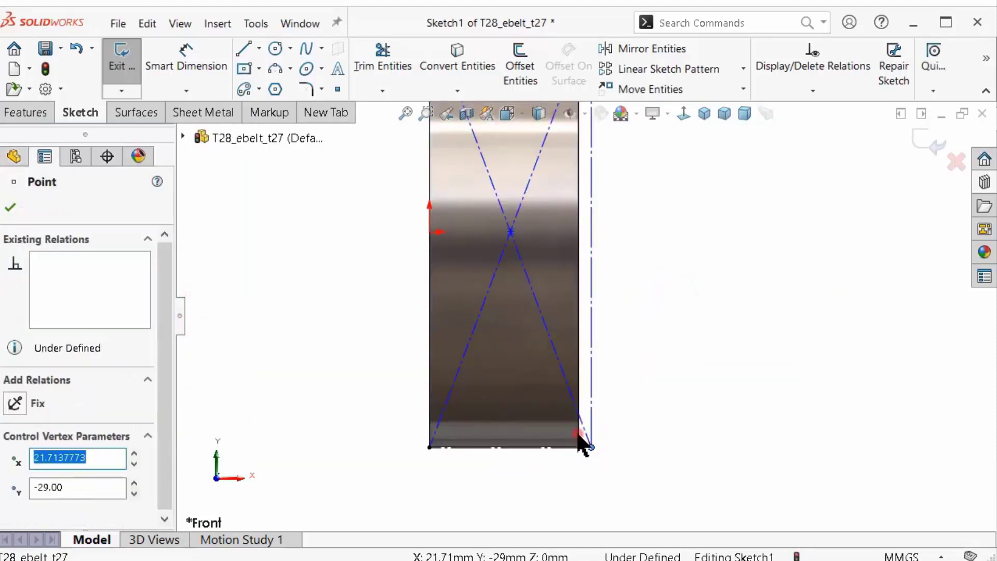
pyautogui.keyDown('ctrl'); pyautogui.click(582, 441); pyautogui.keyUp('ctrl')
pyautogui.click(647, 368)
pyautogui.press('Escape')
pyautogui.scroll(2, 649, 311)
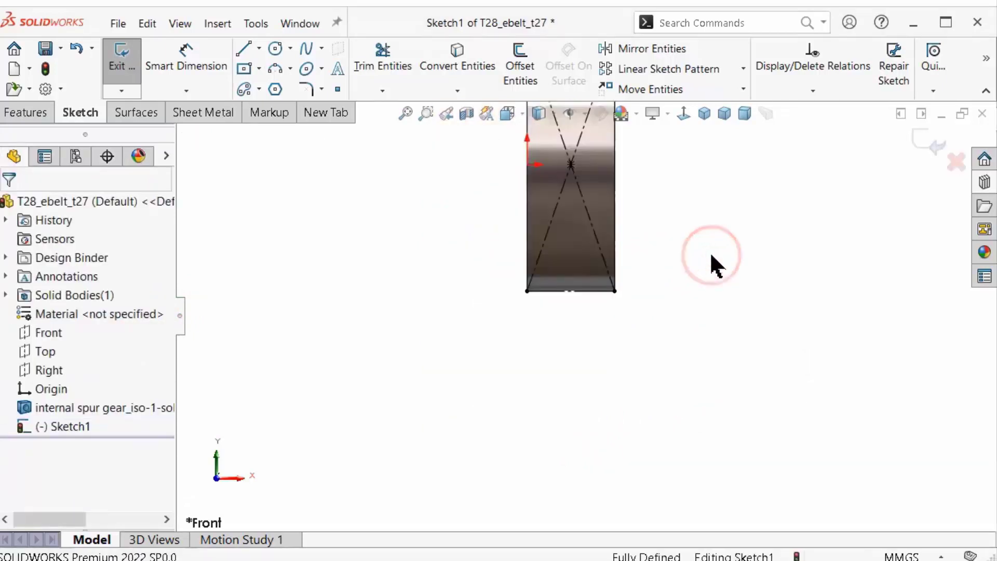
# Draw a closed stepped flange outline with lines beneath the rectangle.
pyautogui.press('s')
pyautogui.click(852, 279)
pyautogui.scroll(-2, 578, 301)
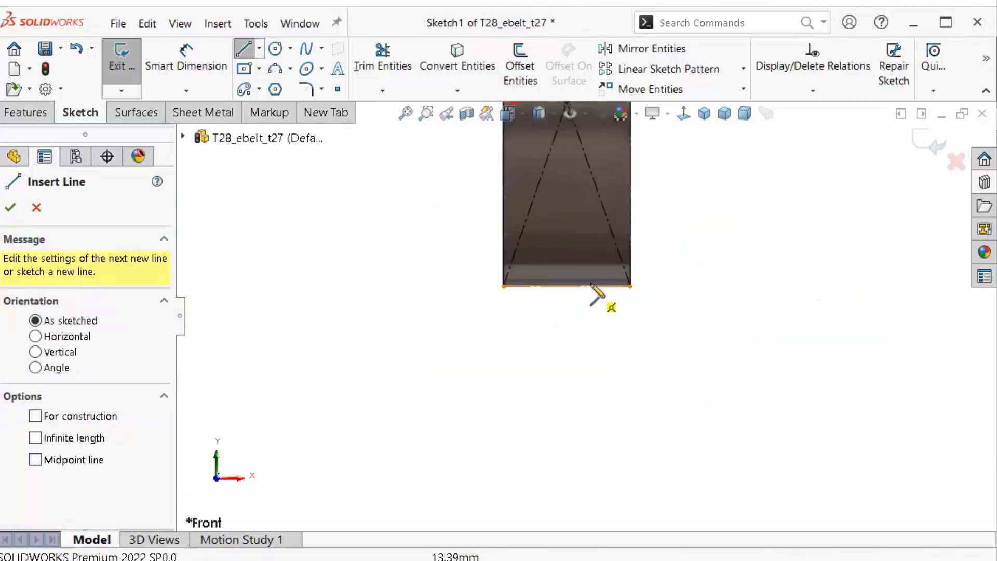
pyautogui.click(504, 286)
pyautogui.click(504, 350)
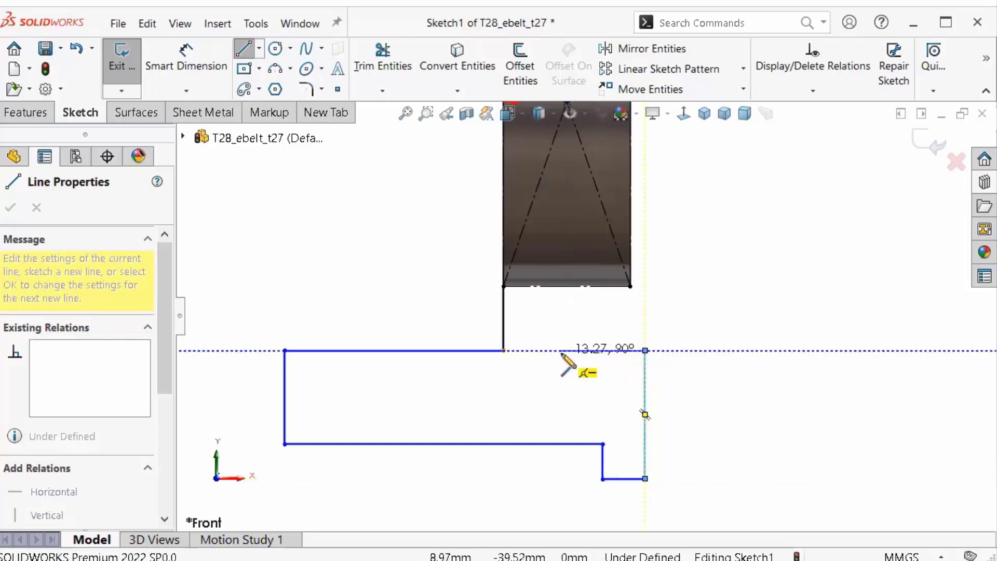
pyautogui.click(644, 351)
pyautogui.click(580, 289)
pyautogui.press('Escape')
pyautogui.scroll(-3, 642, 281)
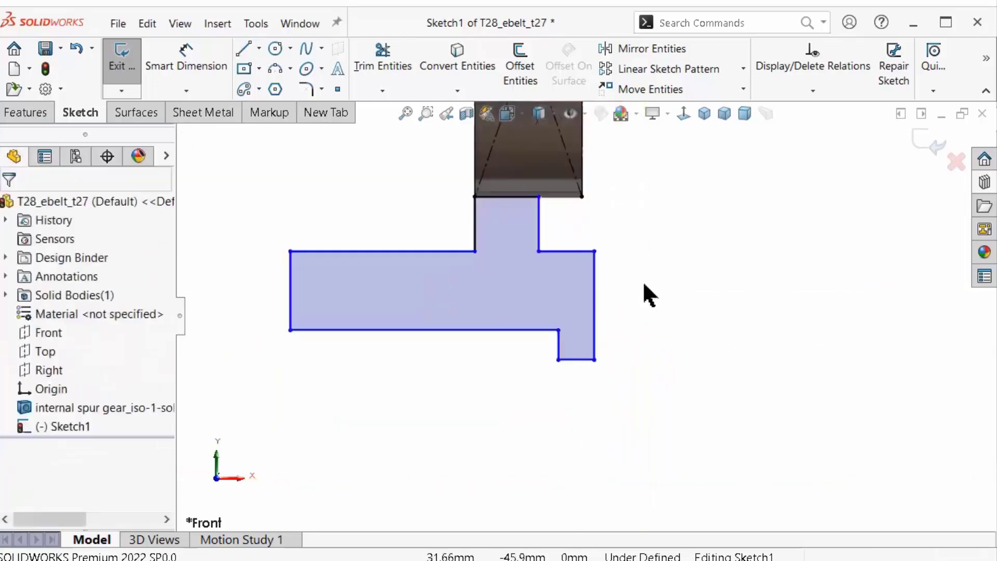
# Make the top-right point the midpoint of the profile's right vertical edge.
pyautogui.click(589, 281)
pyautogui.keyDown('ctrl'); pyautogui.click(571, 180); pyautogui.keyUp('ctrl')
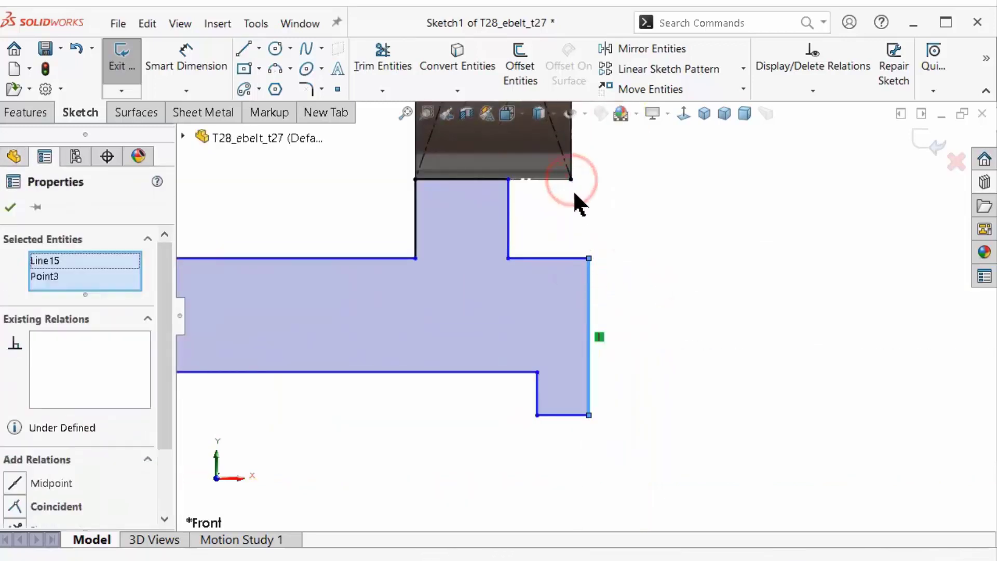
pyautogui.click(625, 113)
pyautogui.press('Escape')
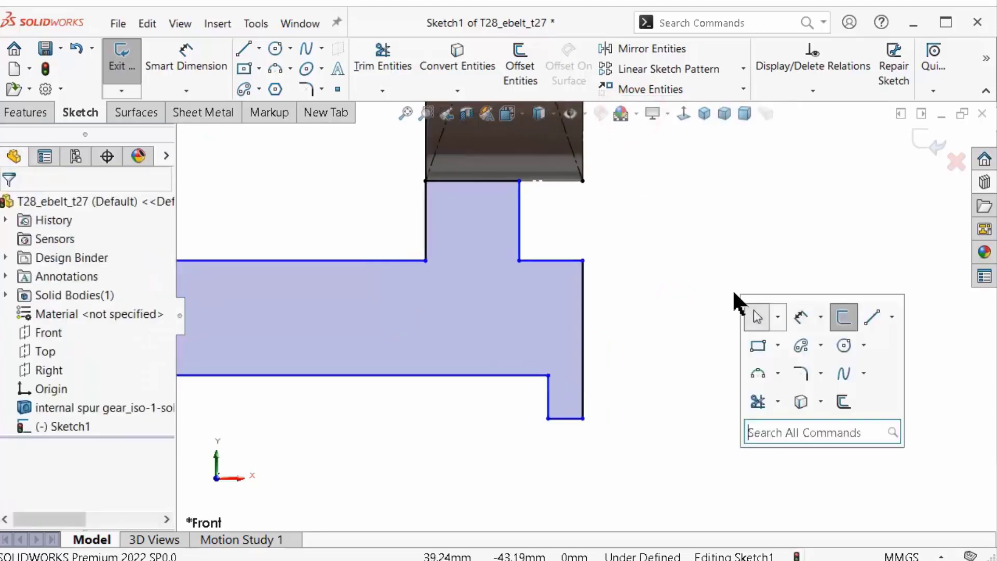
# Dimension the upright width 10 mm, left height 14 mm and right distance 18 mm.
pyautogui.click(801, 316)
pyautogui.click(519, 210)
pyautogui.click(408, 232)
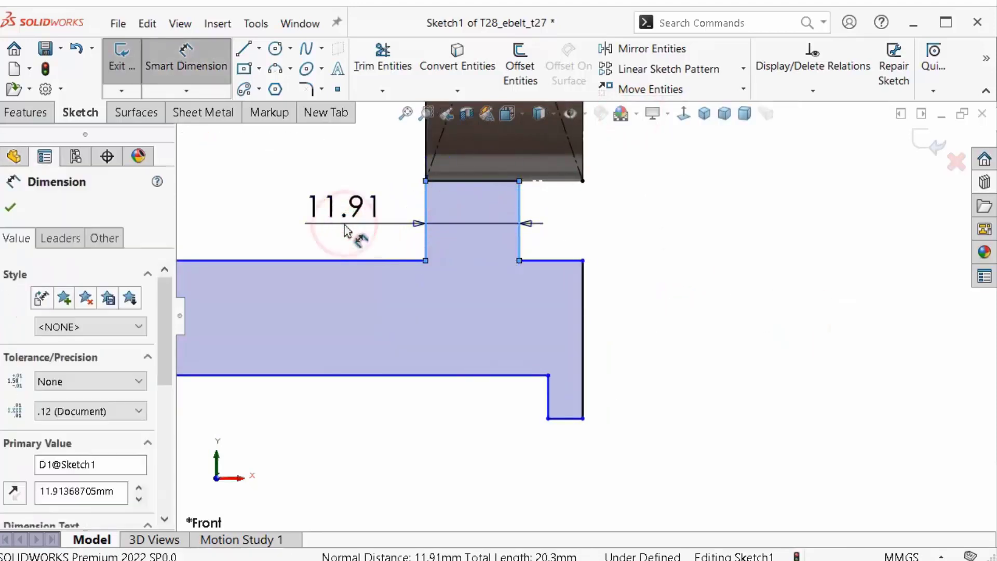
pyautogui.write('10')
pyautogui.press('Return')
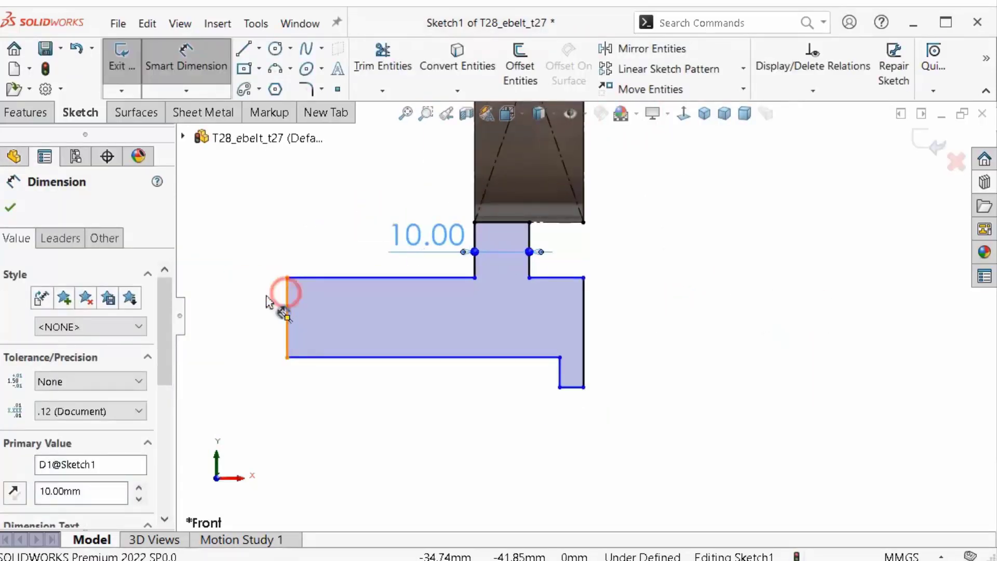
pyautogui.click(267, 301)
pyautogui.click(244, 325)
pyautogui.write('14')
pyautogui.press('Return')
pyautogui.click(571, 223)
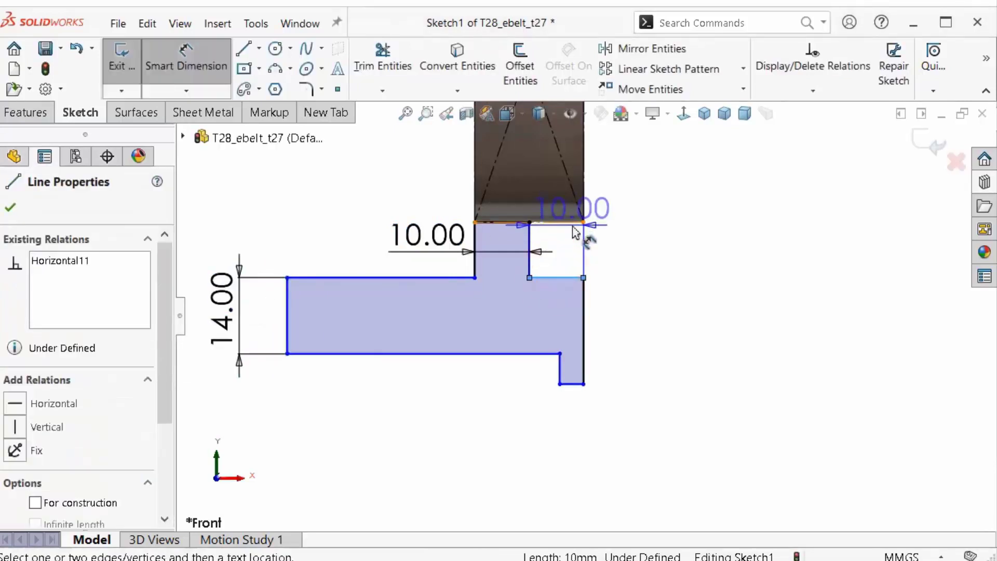
pyautogui.click(690, 251)
pyautogui.write('18')
pyautogui.press('Return')
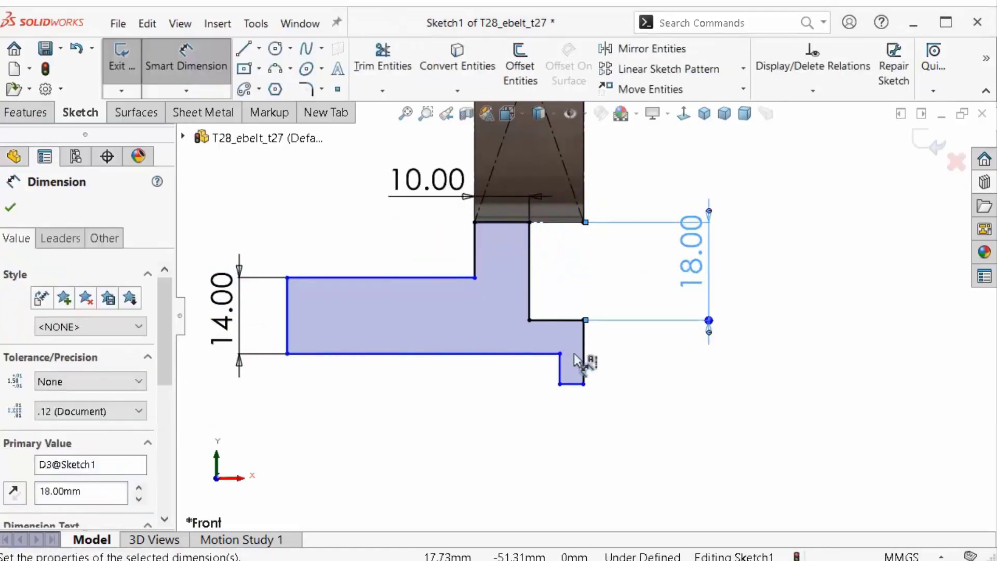
# Dimension the bottom step 4 mm wide and 5 mm high.
pyautogui.scroll(-2, 577, 369)
pyautogui.click(577, 369)
pyautogui.press('Escape')
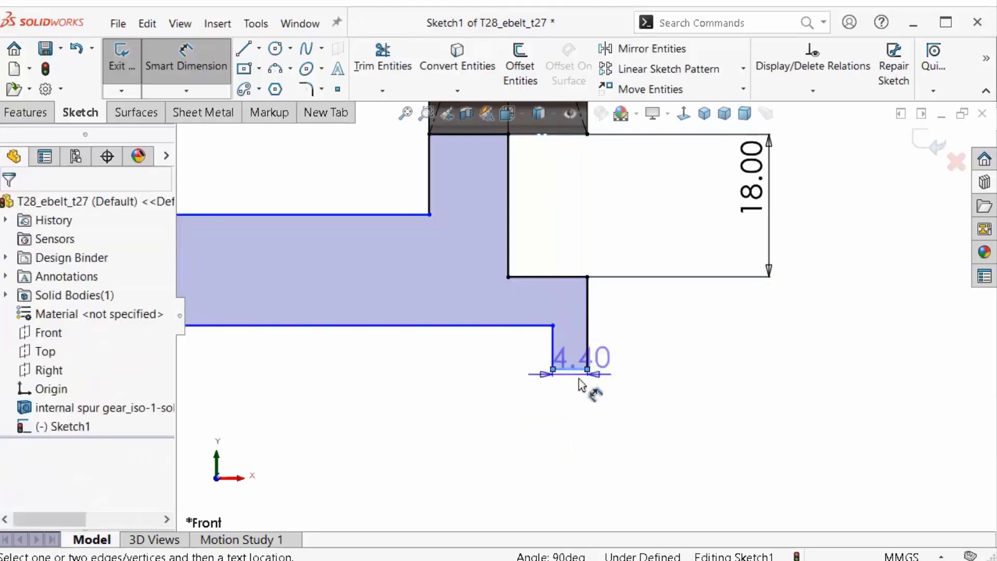
pyautogui.click(580, 442)
pyautogui.write('4.00mm')
pyautogui.press('Return')
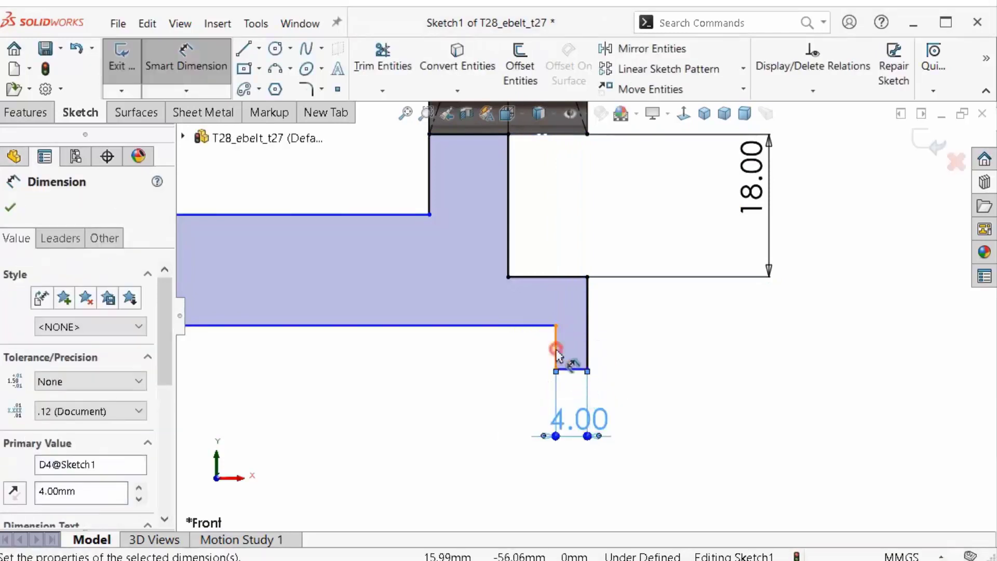
pyautogui.click(556, 356)
pyautogui.click(480, 465)
pyautogui.write('5')
pyautogui.press('Return')
pyautogui.press('z')
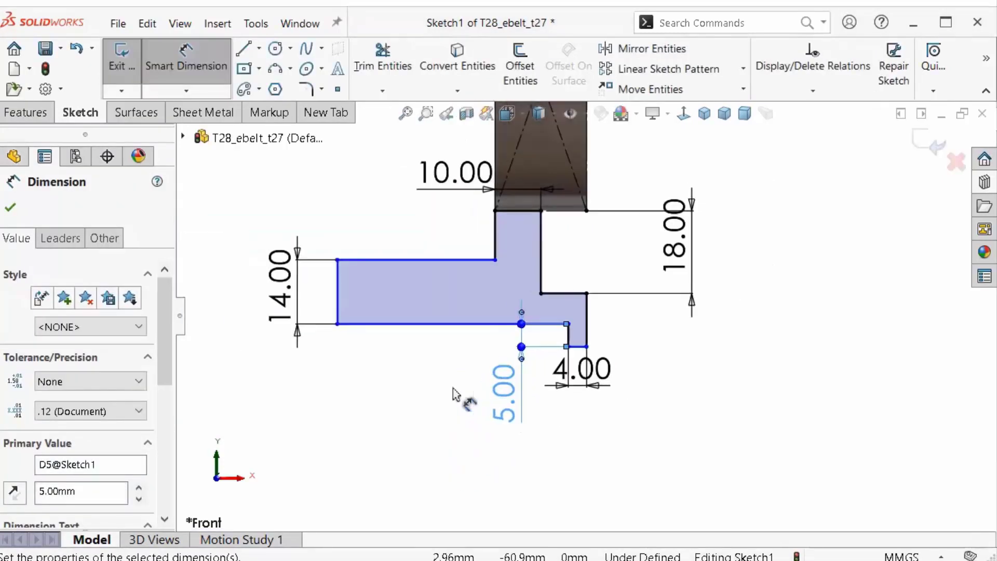
pyautogui.click(338, 303)
pyautogui.press('Escape')
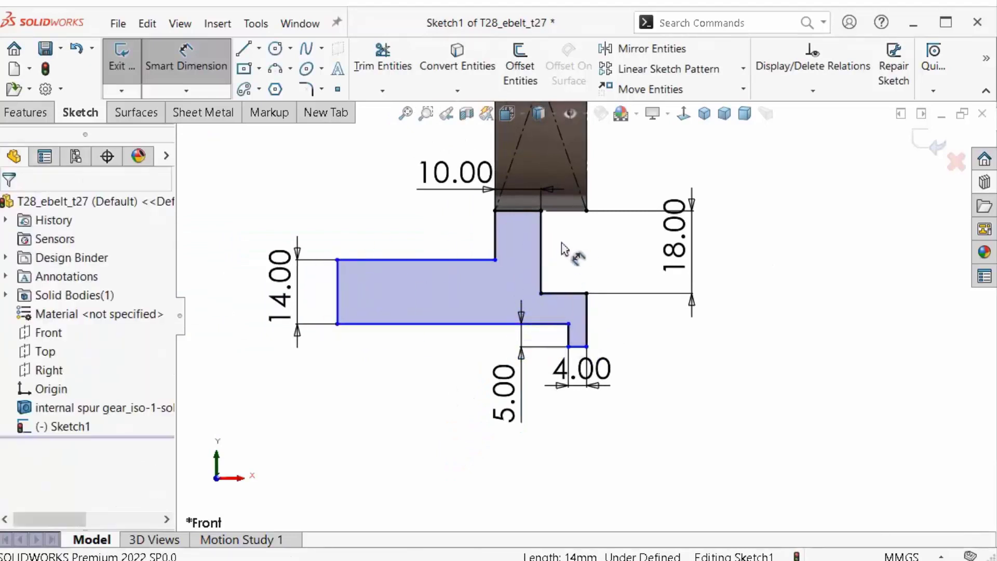
# Make the left arm's top edge collinear with the short horizontal edge.
pyautogui.click(481, 259)
pyautogui.keyDown('ctrl'); pyautogui.click(563, 293); pyautogui.keyUp('ctrl')
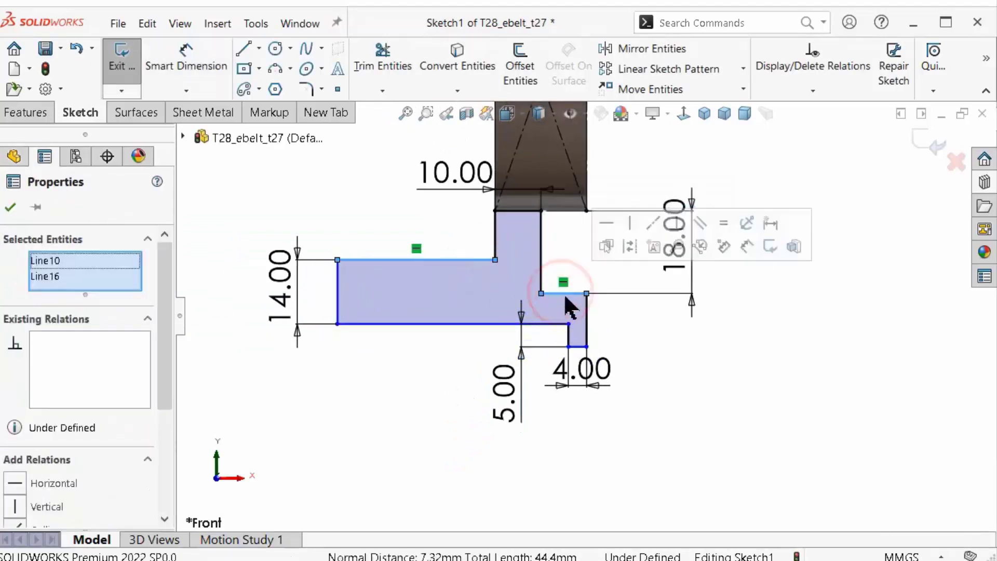
pyautogui.click(656, 224)
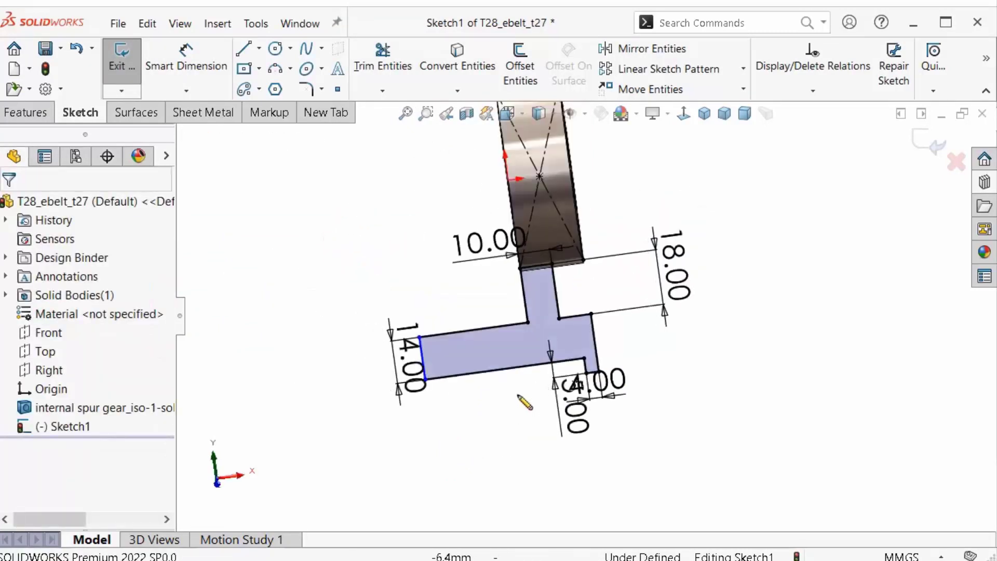
# Add the 38 mm overall length dimension, fully defining the sketch.
pyautogui.rightClick(611, 456)
pyautogui.click(660, 457)
pyautogui.click(479, 406)
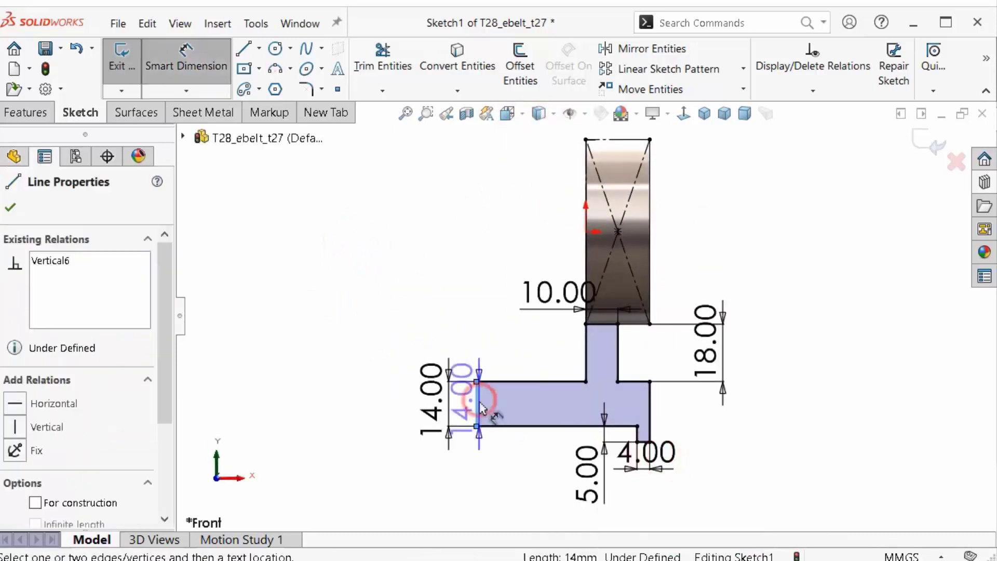
pyautogui.click(462, 470)
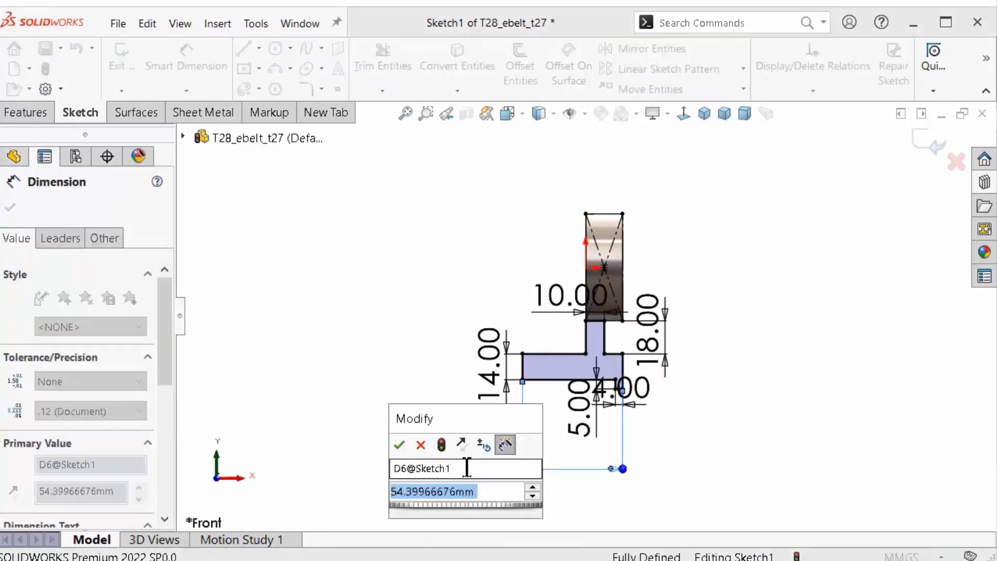
pyautogui.write('38')
pyautogui.press('Return')
pyautogui.press('s')
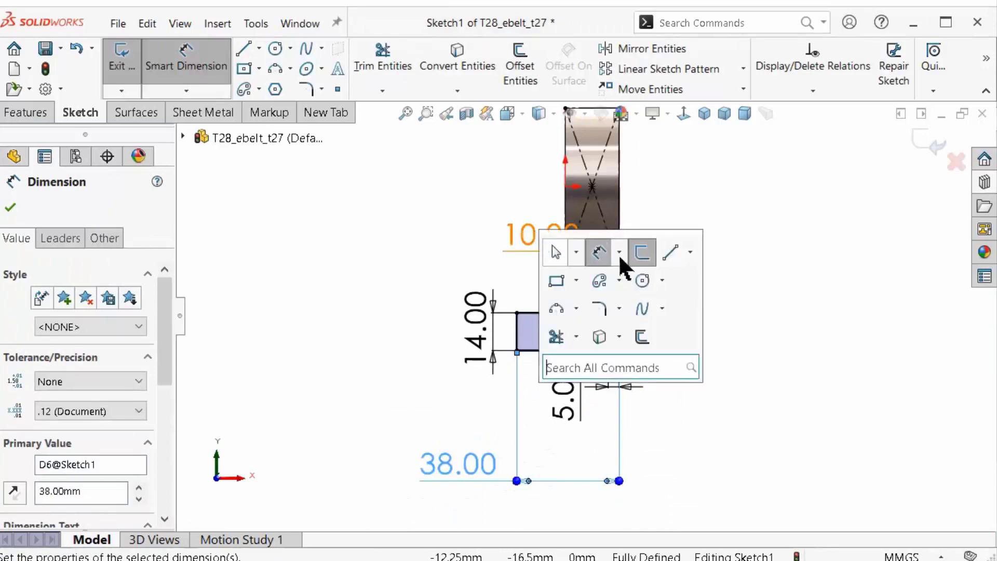
pyautogui.click(378, 189)
pyautogui.moveTo(378, 189)
pyautogui.mouseDown(button='middle')
pyautogui.moveTo(703, 223)
pyautogui.moveTo(677, 216)
pyautogui.mouseUp(button='middle')
pyautogui.scroll(-5, 624, 218)
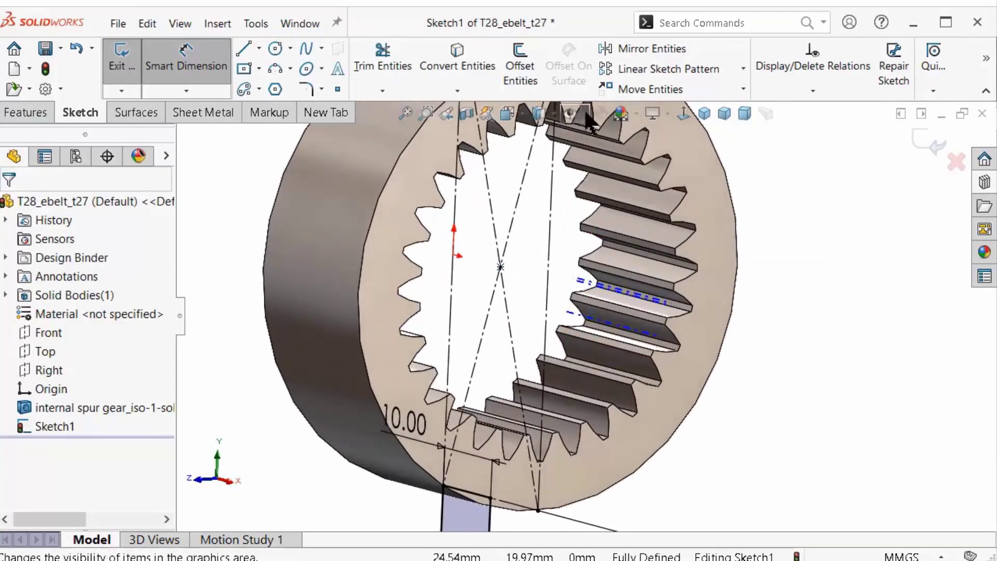
# Revolve the stepped profile 360° about the centerline to create Revolve1.
pyautogui.click(585, 113)
pyautogui.click(595, 158)
pyautogui.moveTo(819, 276)
pyautogui.mouseDown(button='middle')
pyautogui.moveTo(683, 352)
pyautogui.moveTo(597, 379)
pyautogui.mouseUp(button='middle')
pyautogui.click(30, 110)
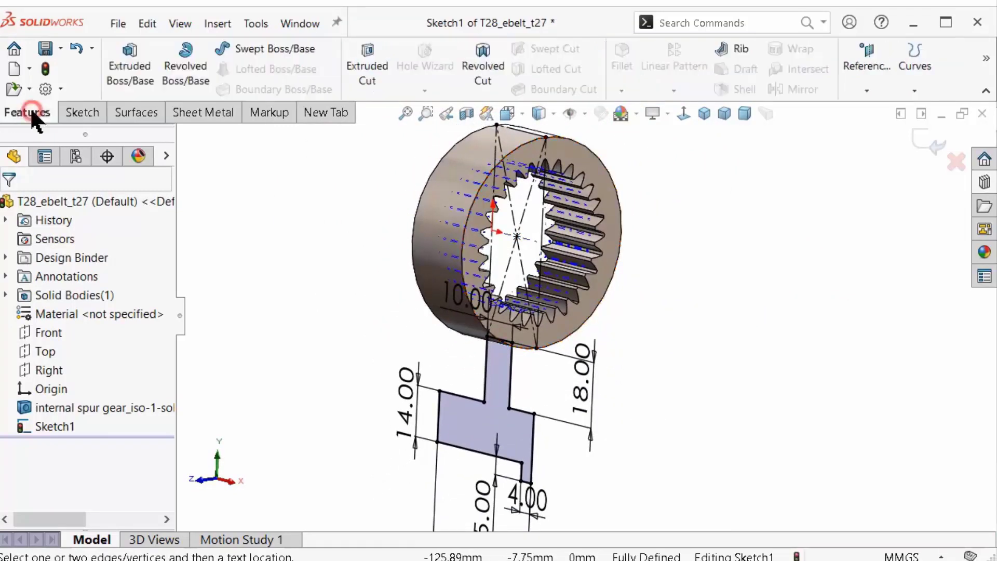
pyautogui.click(191, 65)
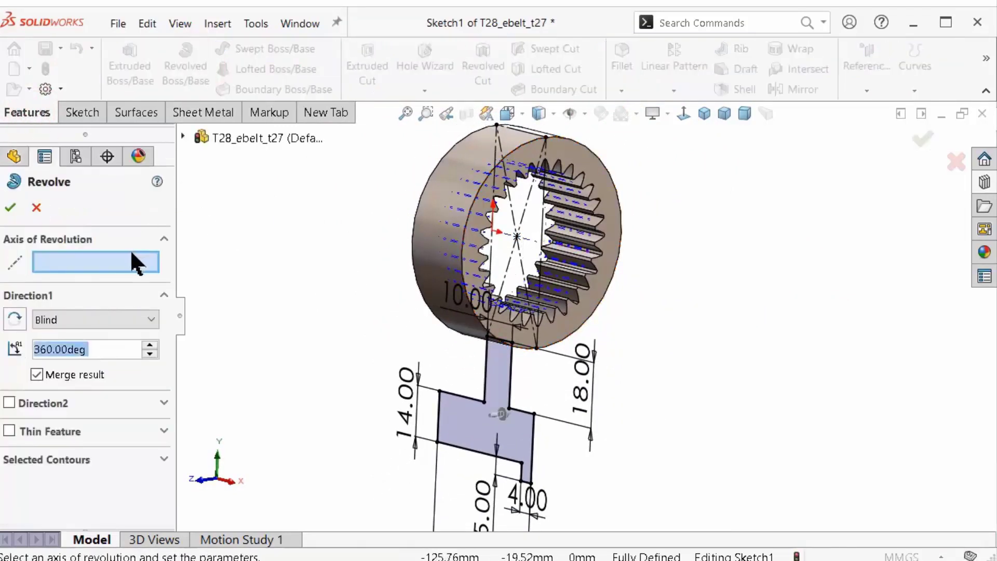
pyautogui.click(534, 239)
pyautogui.press('Return')
pyautogui.moveTo(534, 239); pyautogui.dragTo(605, 264, button='middle')
pyautogui.click(394, 251)
pyautogui.moveTo(394, 252); pyautogui.dragTo(396, 251, button='middle')
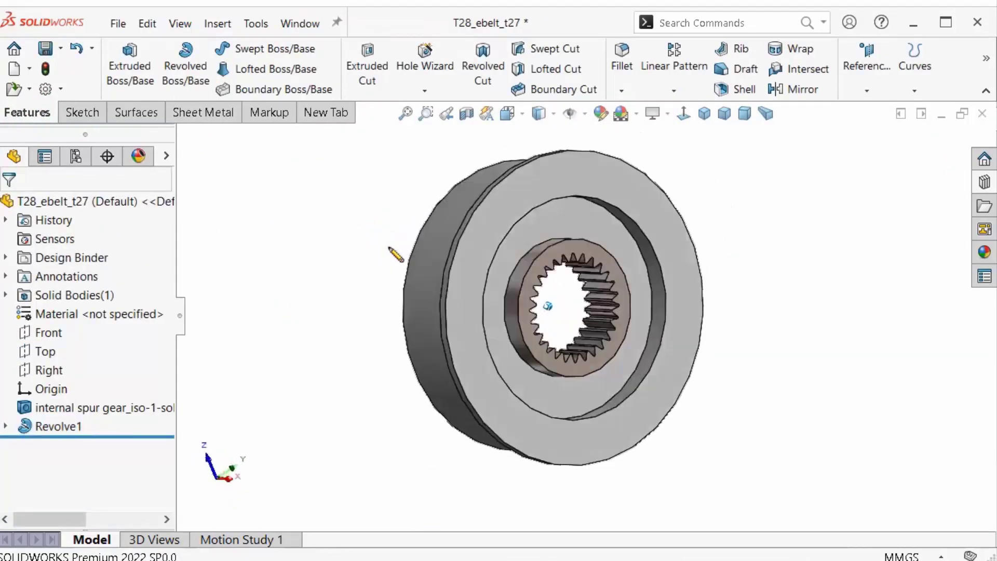
pyautogui.click(6, 295)
# Apply satin finish aluminum to the solid body and show it in Isometric view.
pyautogui.moveTo(332, 270)
pyautogui.mouseDown(button='middle')
pyautogui.moveTo(351, 275)
pyautogui.moveTo(507, 157)
pyautogui.mouseUp(button='middle')
pyautogui.click(983, 252)
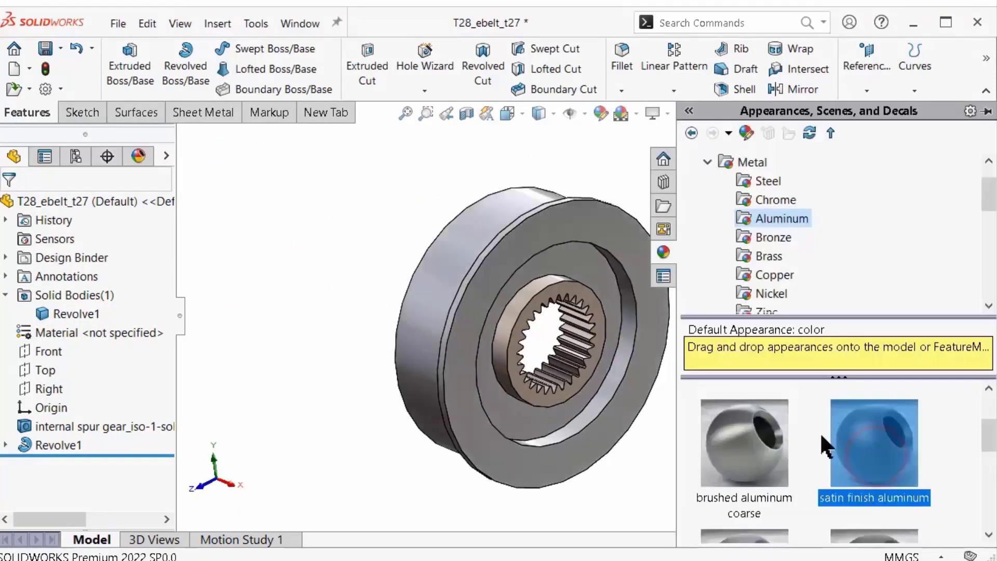
pyautogui.click(147, 424)
pyautogui.click(984, 251)
pyautogui.click(319, 285)
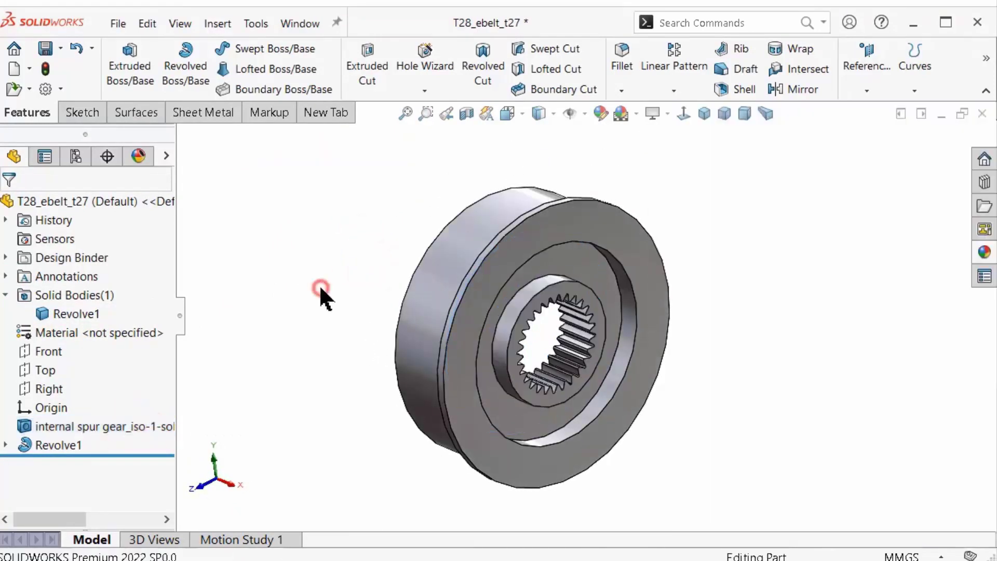
pyautogui.moveTo(319, 285); pyautogui.dragTo(307, 284, button='middle')
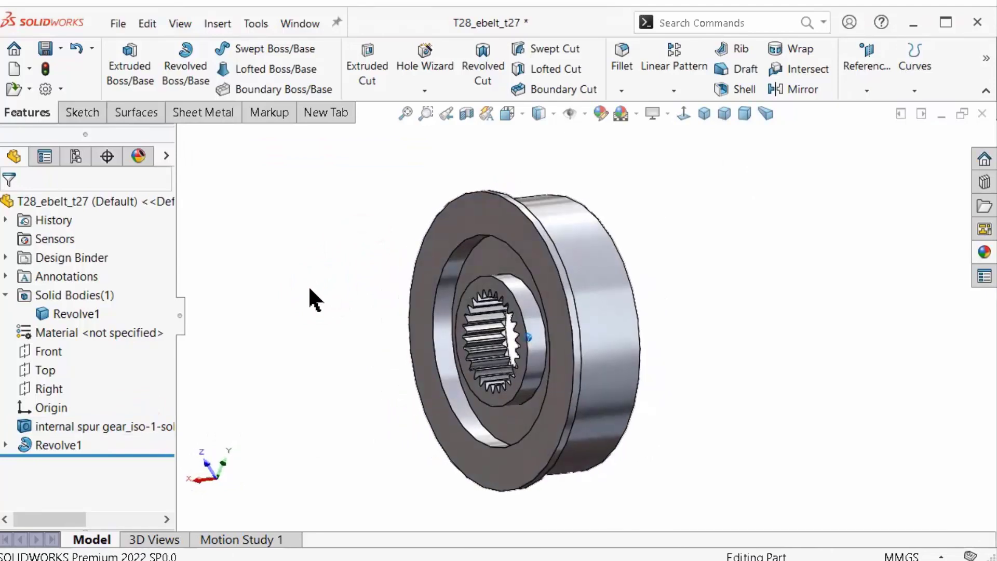
pyautogui.click(703, 114)
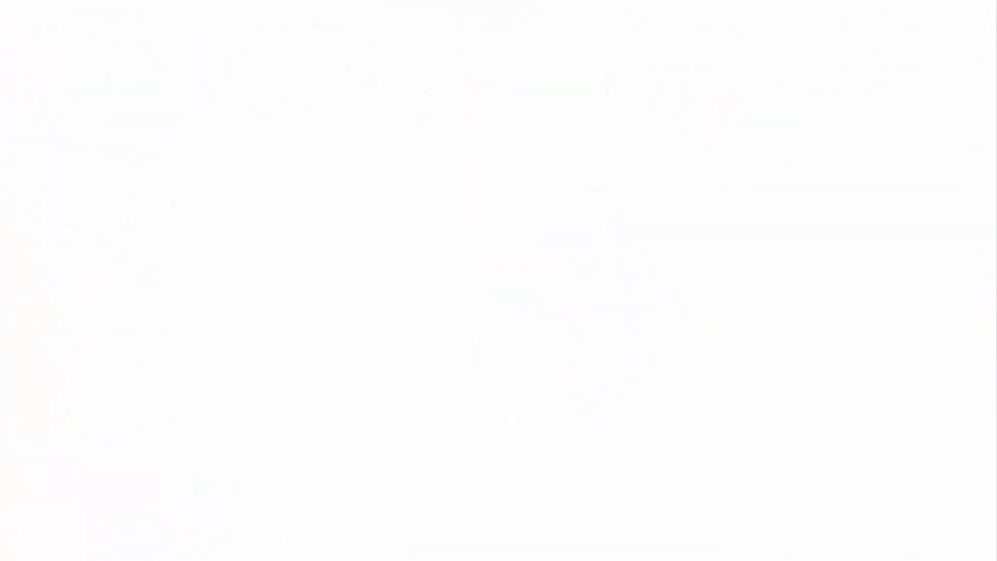
# Start an asymmetric two-distance chamfer on the flange's bottom outer edge.
pyautogui.click(619, 91)
pyautogui.click(643, 129)
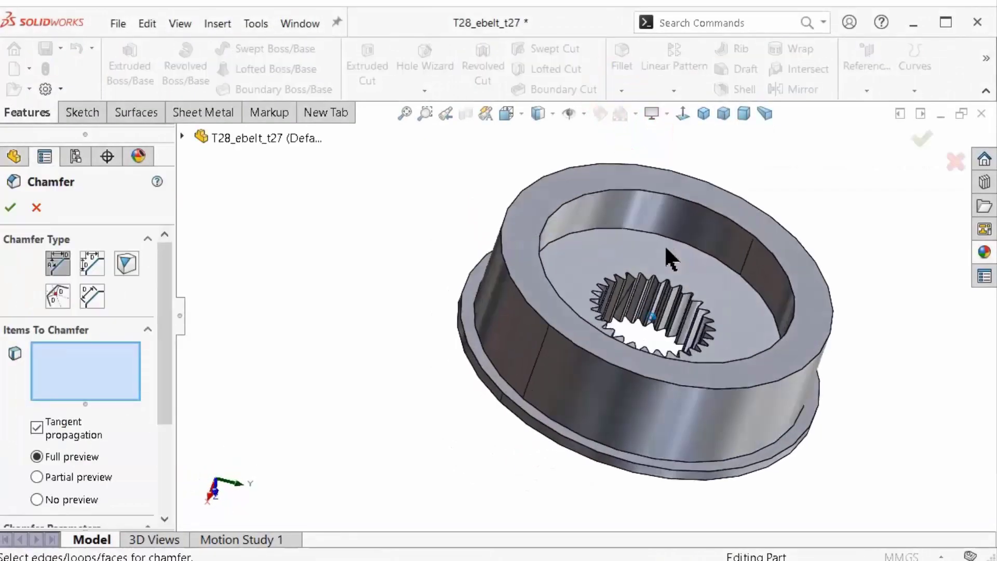
pyautogui.moveTo(665, 244); pyautogui.dragTo(649, 249, button='middle')
pyautogui.click(101, 259)
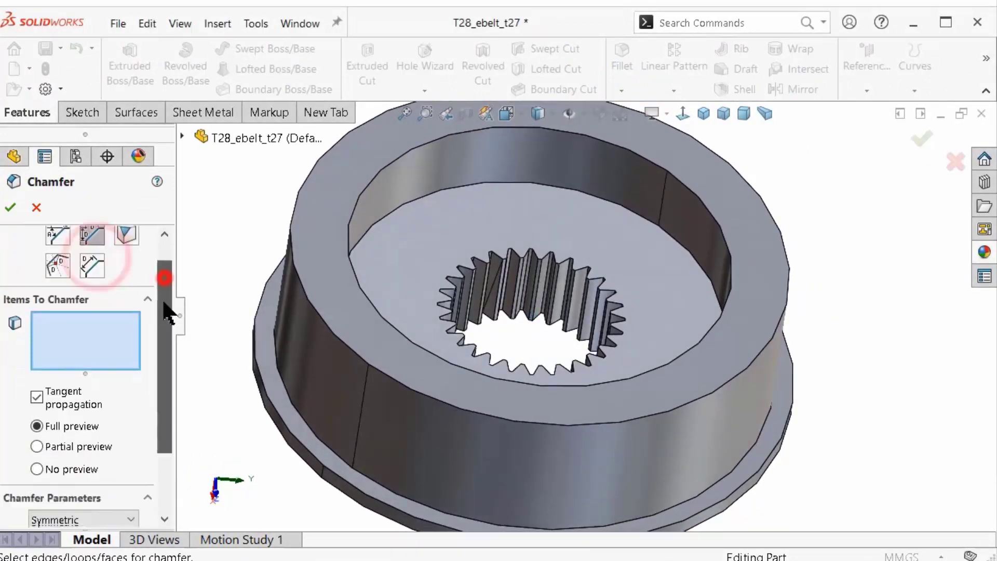
pyautogui.moveTo(166, 290); pyautogui.dragTo(173, 374)
pyautogui.click(133, 431)
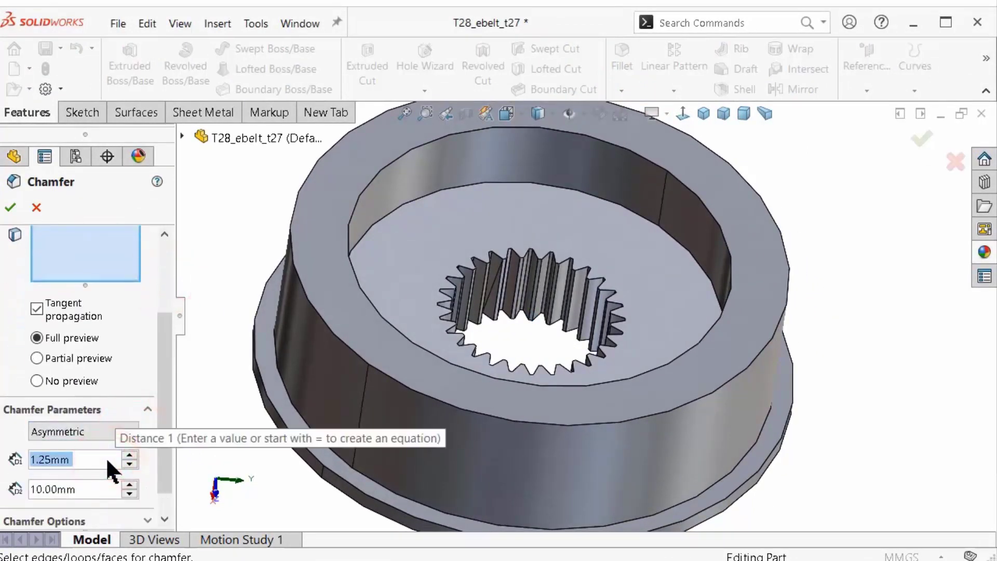
pyautogui.write('0.75')
pyautogui.moveTo(165, 414); pyautogui.dragTo(166, 436)
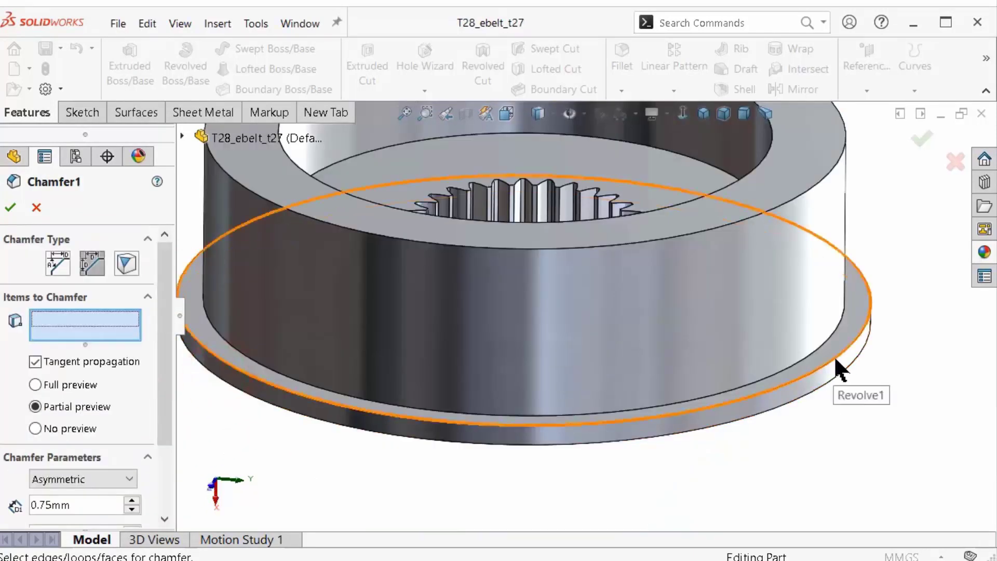
pyautogui.click(834, 355)
# Set the chamfer distances to 2.5 mm and 0.75 mm and accept Chamfer1.
pyautogui.moveTo(162, 424); pyautogui.dragTo(166, 501)
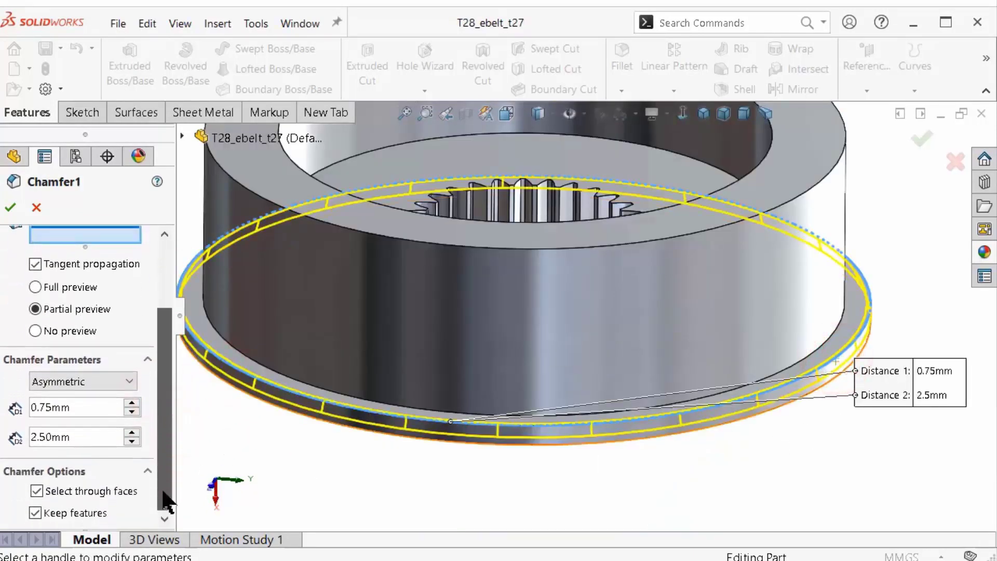
pyautogui.scroll(3, 165, 501)
pyautogui.scroll(1, 165, 501)
pyautogui.scroll(-4, 165, 503)
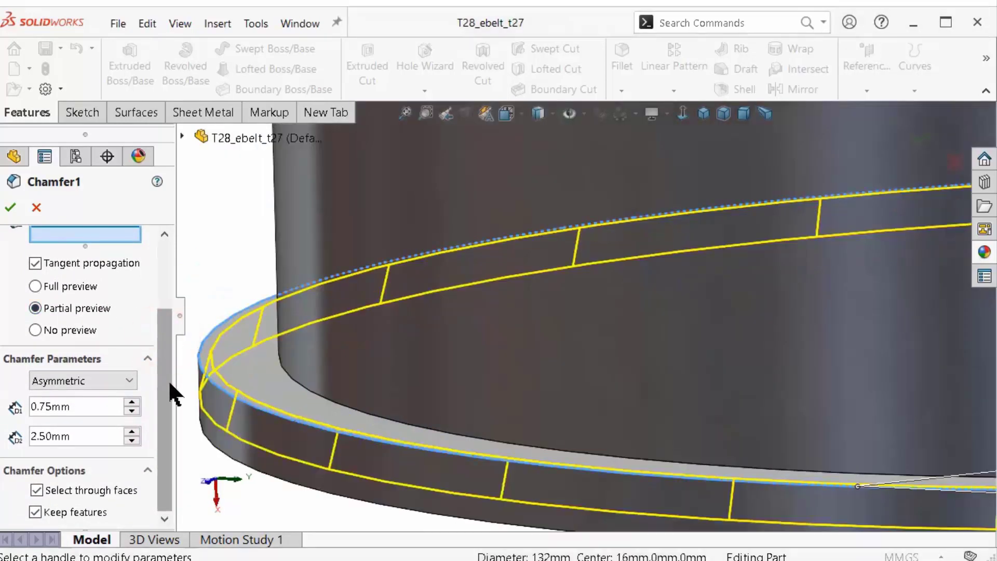
pyautogui.click(89, 402)
pyautogui.write('2.5')
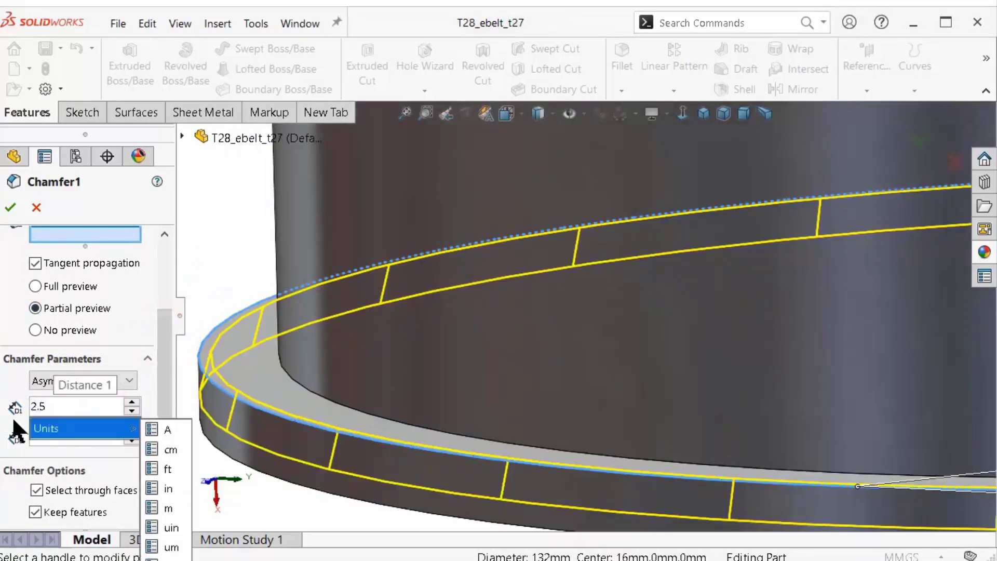
pyautogui.click(16, 421)
pyautogui.click(217, 256)
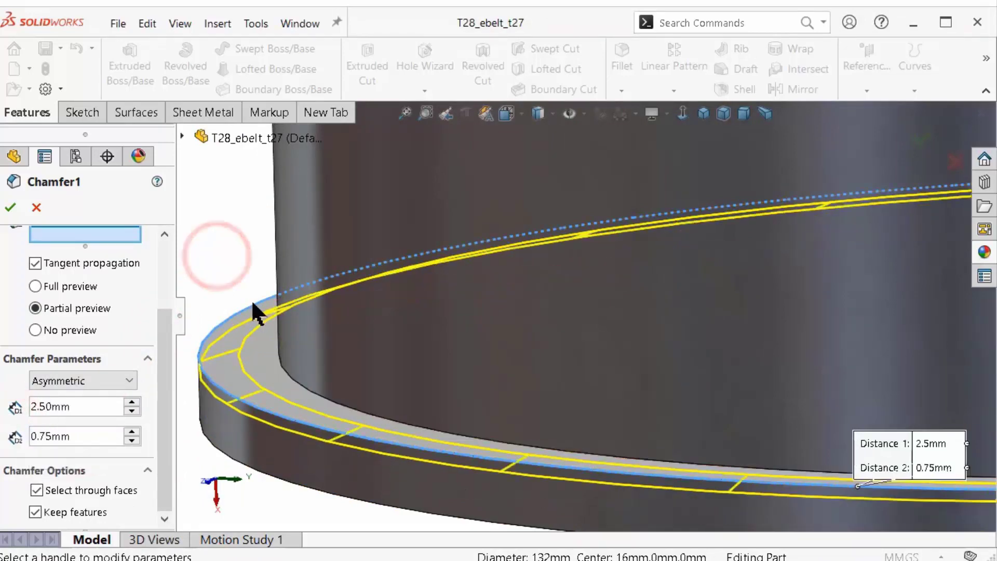
pyautogui.click(10, 207)
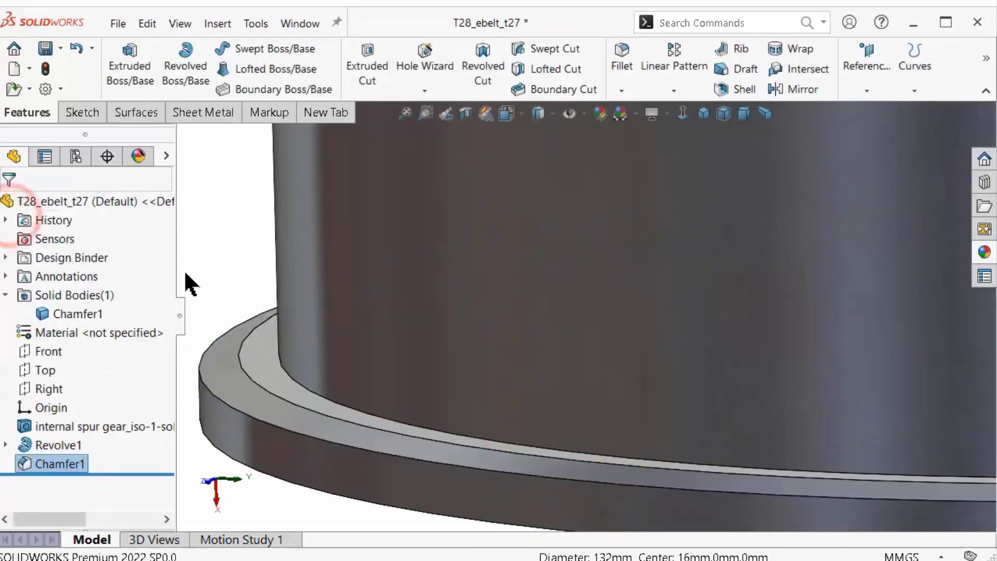
# Rotate the view down into the geared ring and start another chamfer.
pyautogui.moveTo(189, 282); pyautogui.dragTo(874, 364, button='middle')
pyautogui.press('Up')
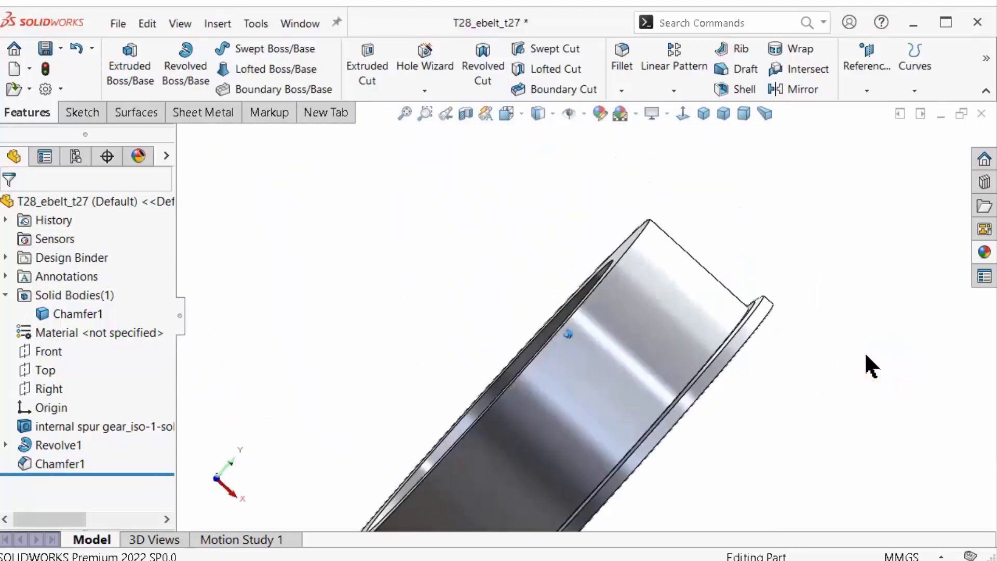
pyautogui.press('Up')
pyautogui.press('Left')
pyautogui.press('Left')
pyautogui.press('Up')
pyautogui.press('Up')
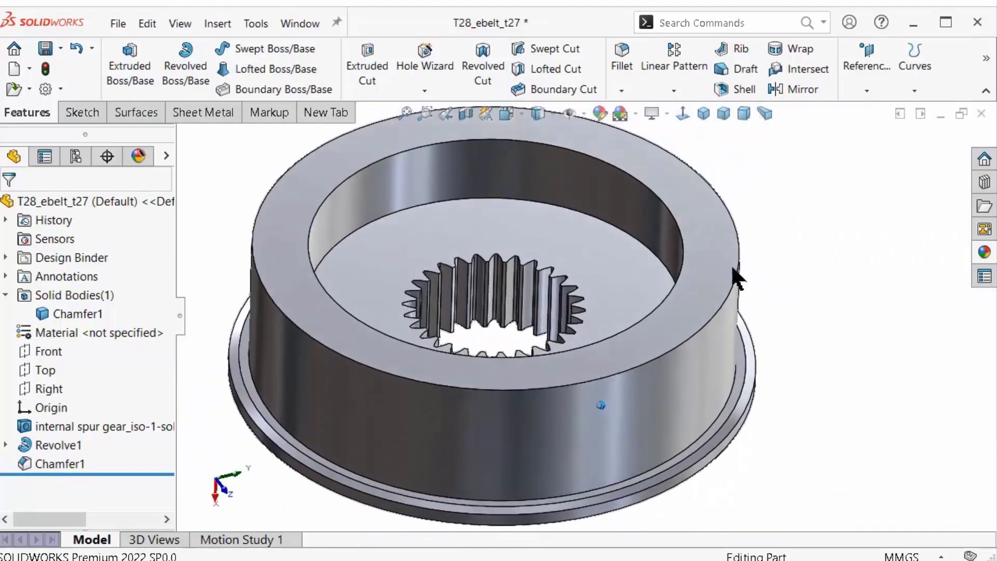
pyautogui.click(621, 90)
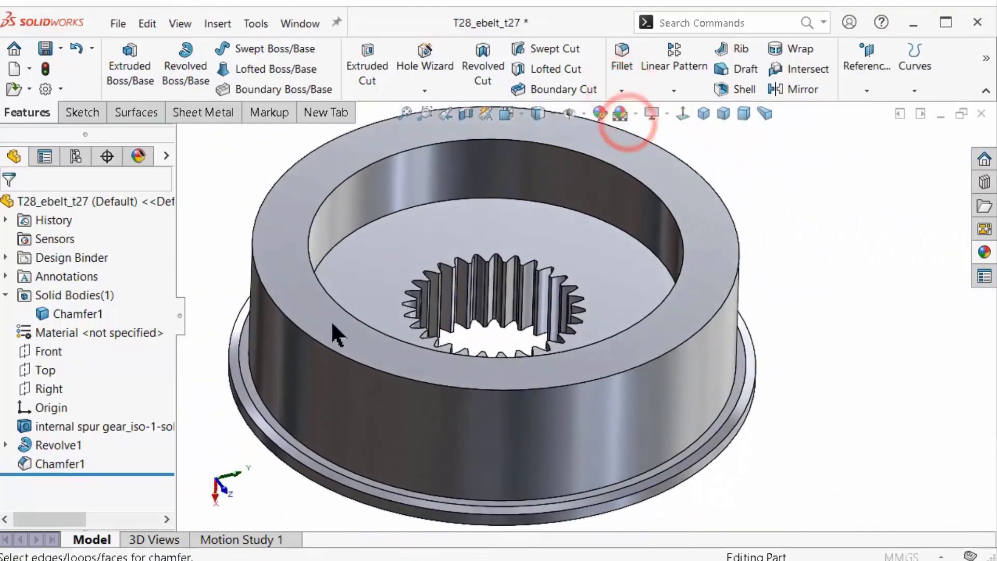
# Set the chamfer to 1.25 mm at 30° on the edge around the internal teeth.
pyautogui.moveTo(160, 381); pyautogui.dragTo(167, 272)
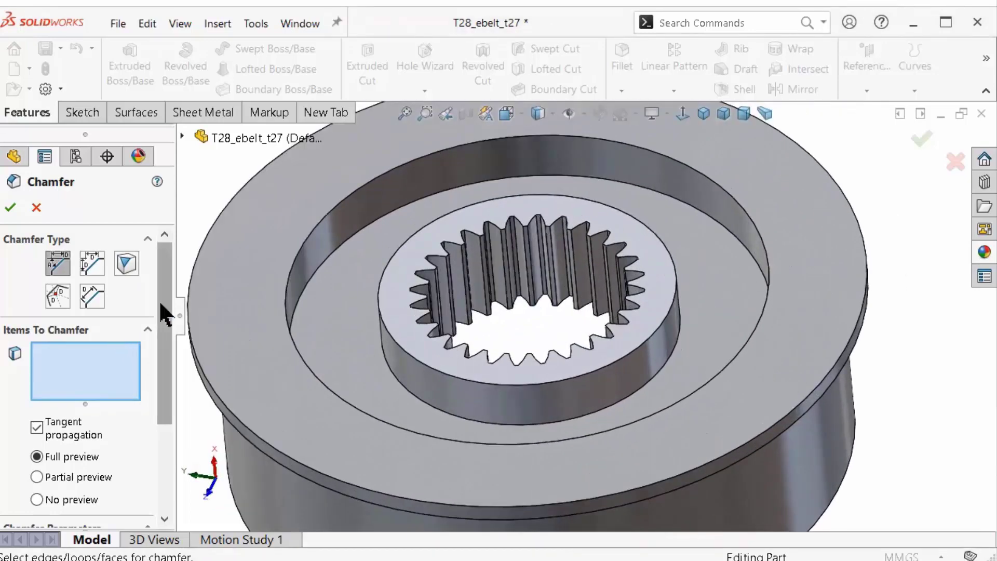
pyautogui.moveTo(159, 302); pyautogui.dragTo(160, 387)
pyautogui.click(75, 422)
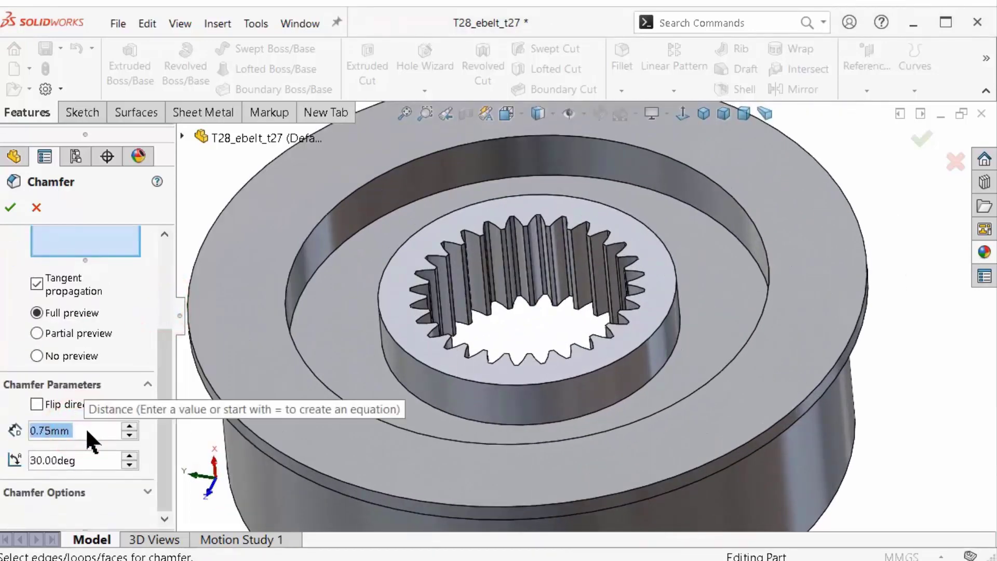
pyautogui.write('5')
pyautogui.click(14, 490)
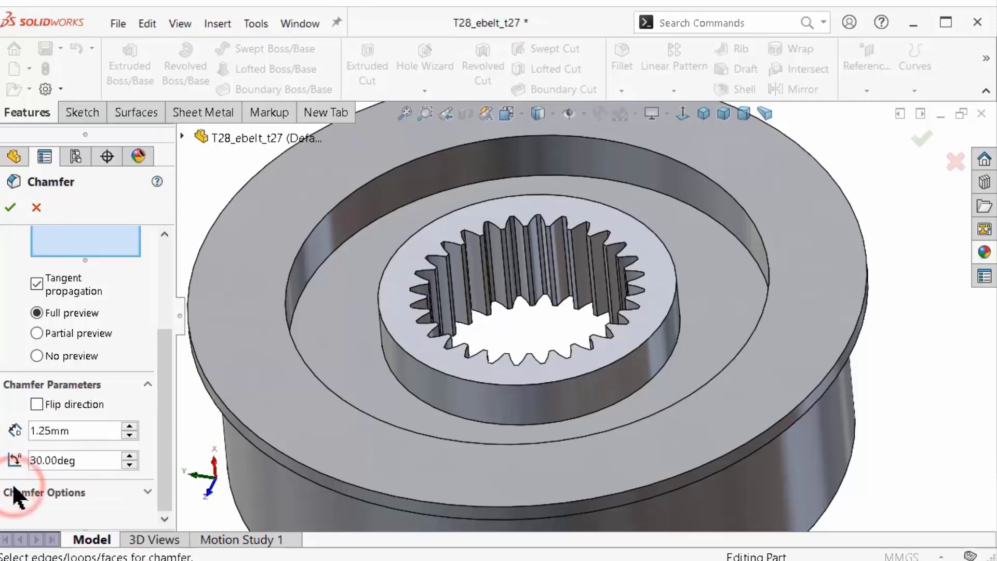
pyautogui.click(194, 420)
# Accept Chamfer2 and view the whole gear with nothing selected.
pyautogui.scroll(-3, 401, 334)
pyautogui.scroll(-5, 378, 329)
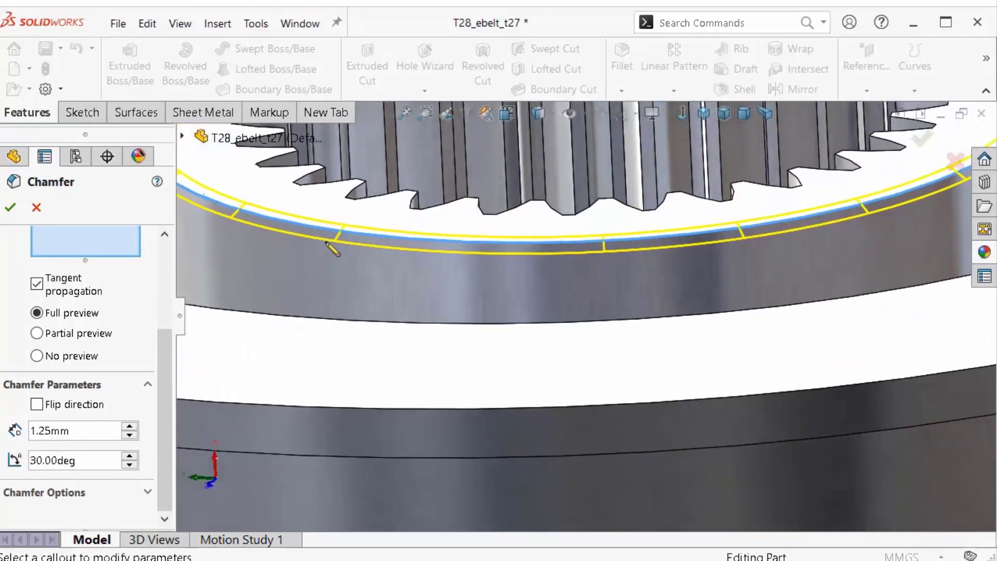
pyautogui.moveTo(333, 249); pyautogui.dragTo(590, 314, button='middle')
pyautogui.click(11, 207)
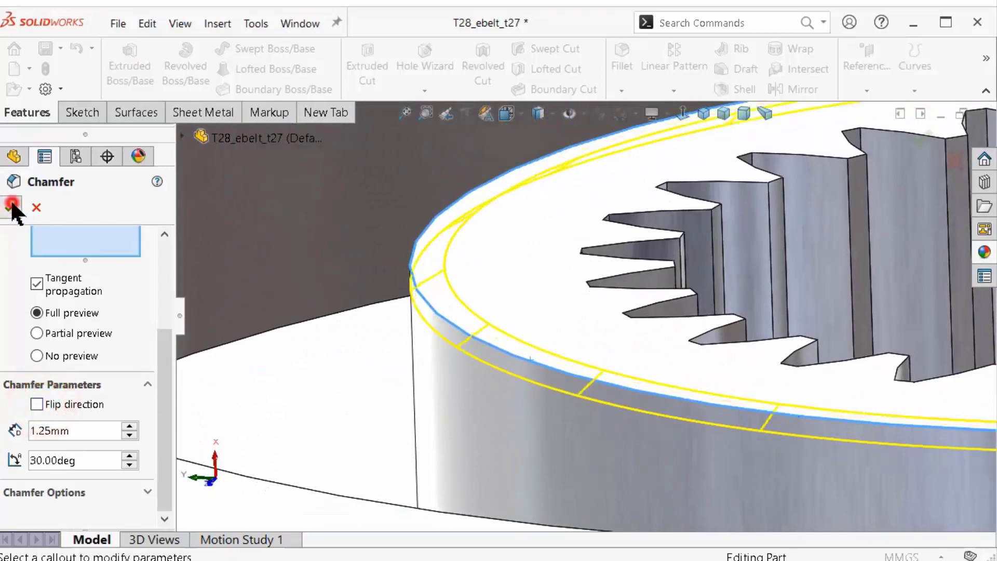
pyautogui.scroll(5, 514, 353)
pyautogui.moveTo(516, 352)
pyautogui.mouseDown(button='middle')
pyautogui.moveTo(599, 350)
pyautogui.moveTo(373, 285)
pyautogui.mouseUp(button='middle')
pyautogui.scroll(5, 587, 358)
pyautogui.click(335, 259)
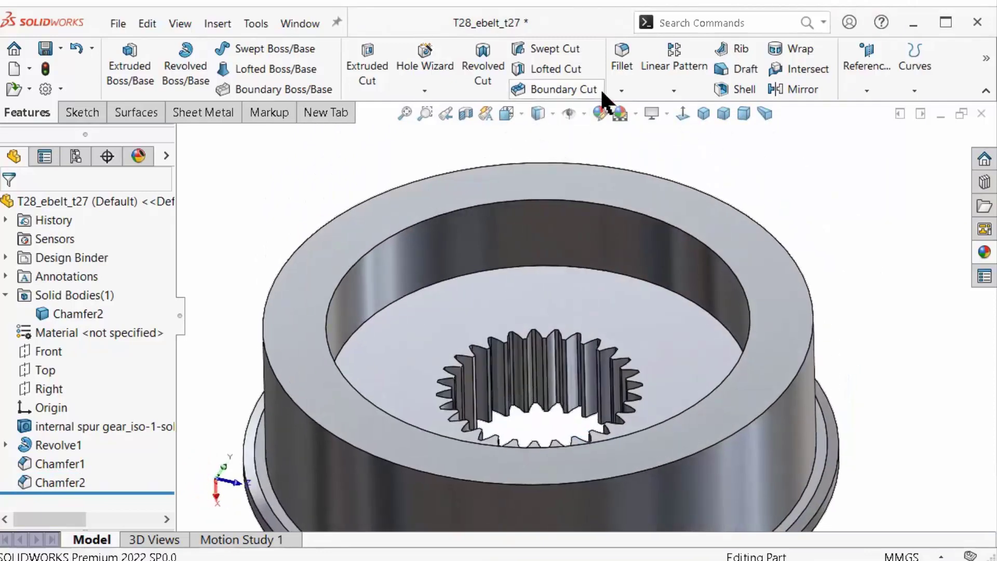
# Chamfer two ring end faces at 0.50 mm × 45° and zoom to fit the part.
pyautogui.click(621, 88)
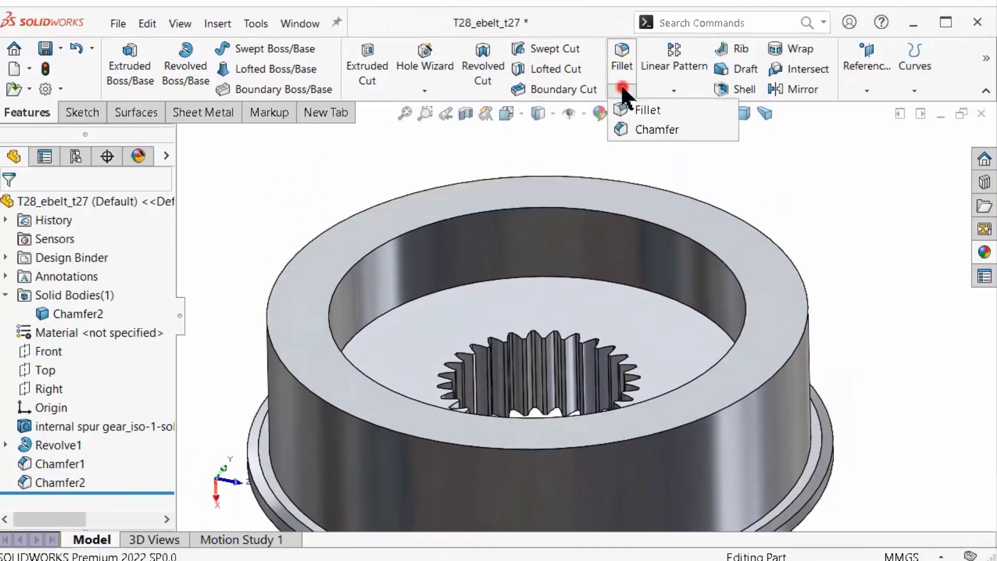
pyautogui.click(627, 128)
pyautogui.click(165, 283)
pyautogui.doubleClick(90, 429)
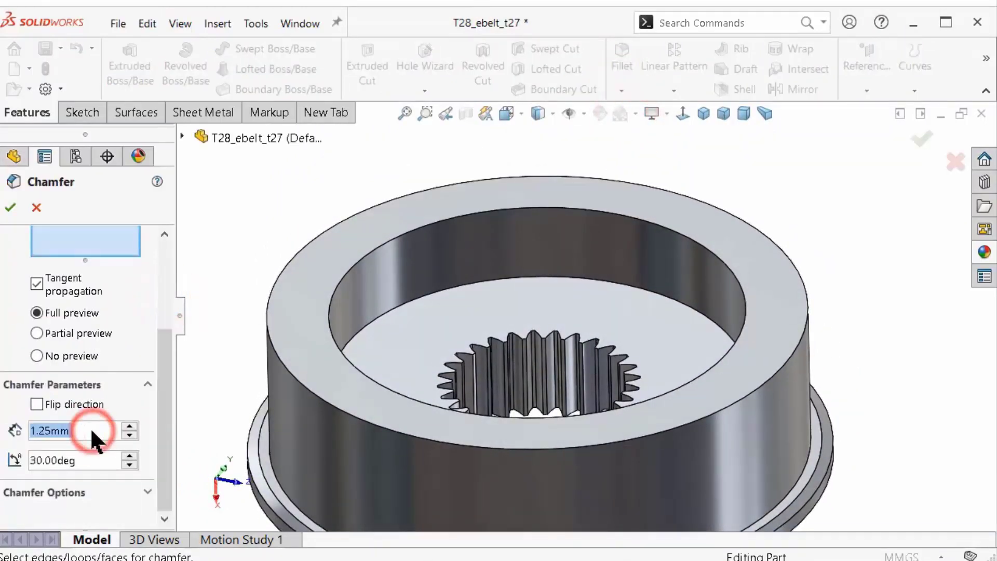
pyautogui.write('0.5')
pyautogui.doubleClick(86, 460)
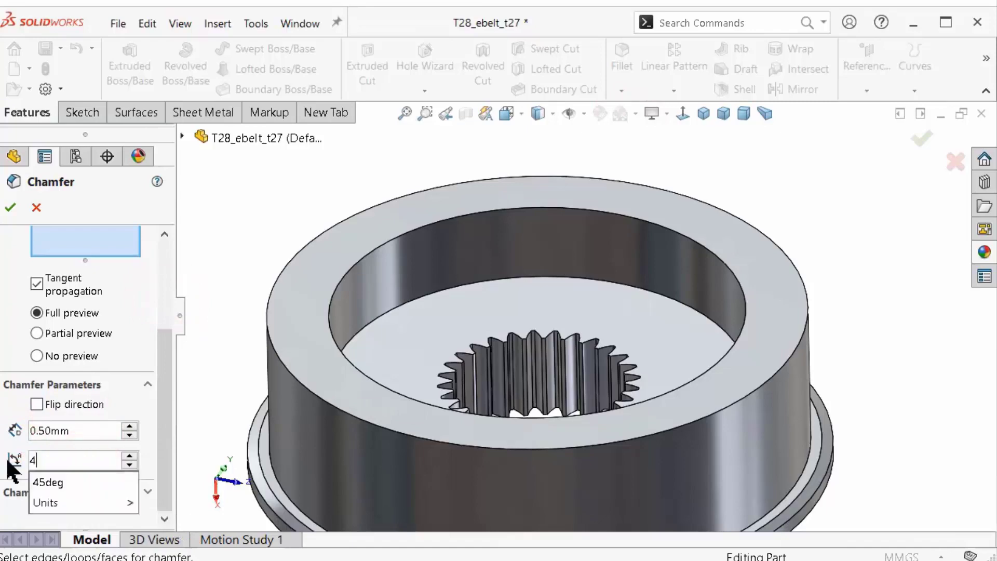
pyautogui.click(303, 264)
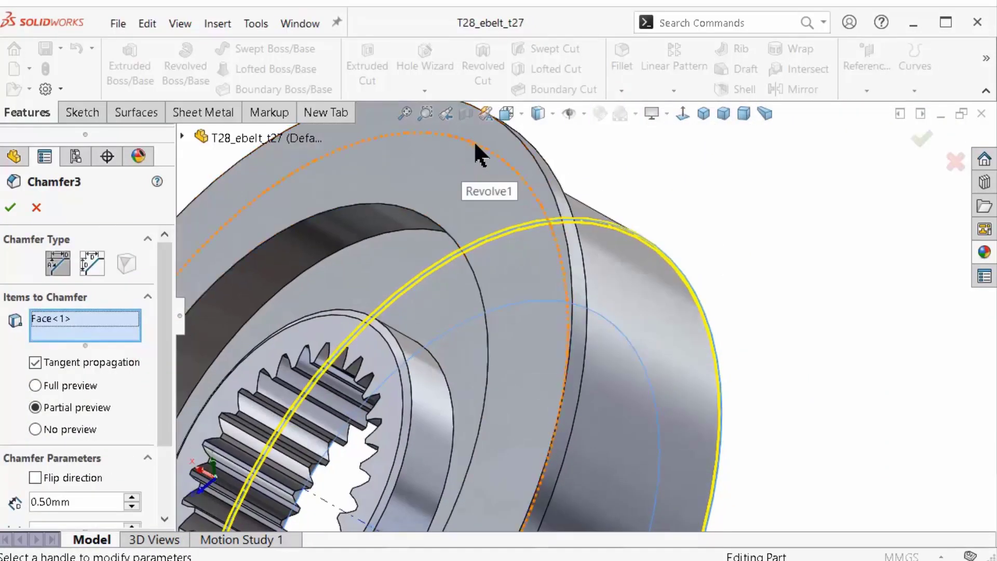
pyautogui.click(493, 141)
pyautogui.click(918, 138)
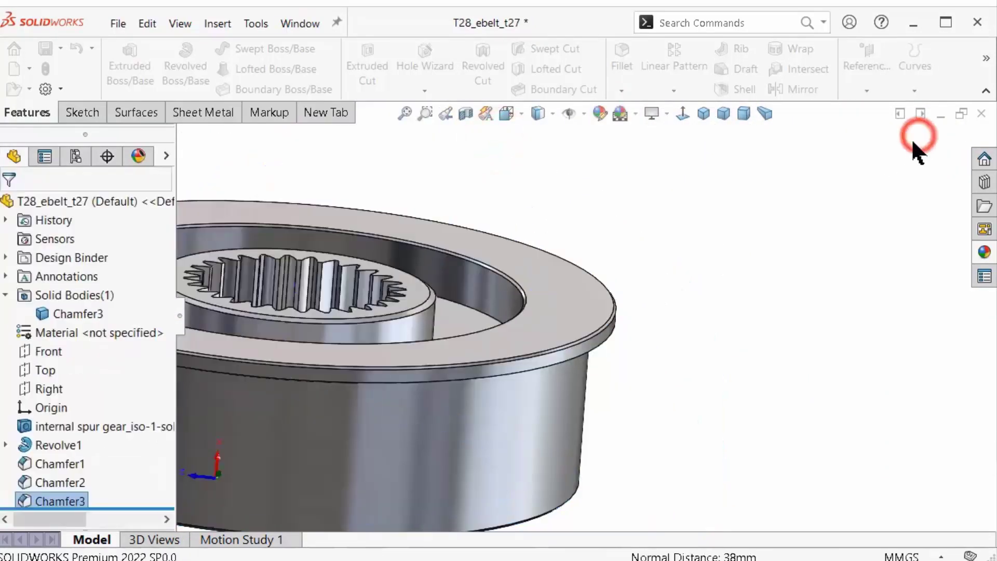
pyautogui.hotkey('ctrl', '4')
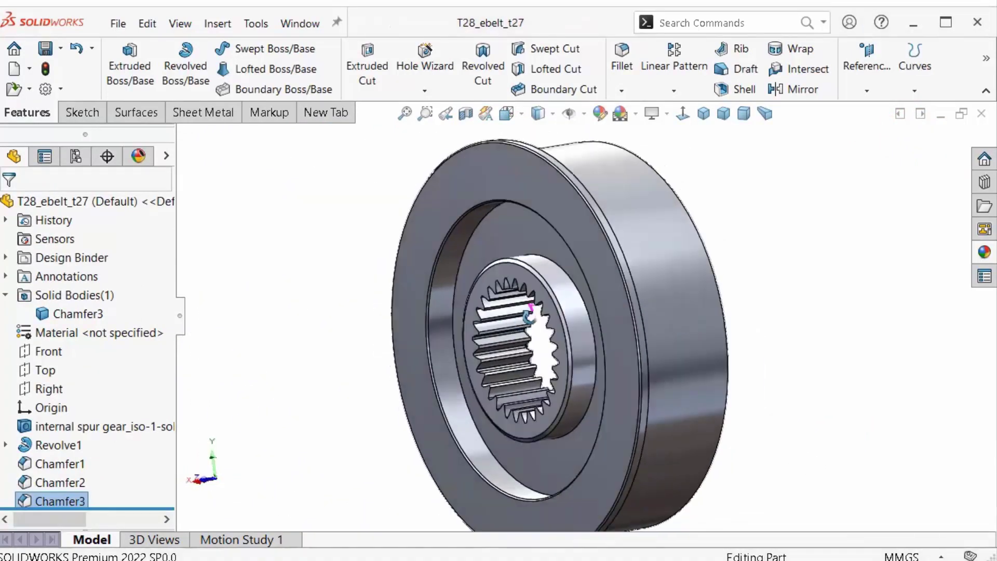
# Start a sketch on the Front plane with a section view turned on.
pyautogui.click(46, 351)
pyautogui.click(66, 330)
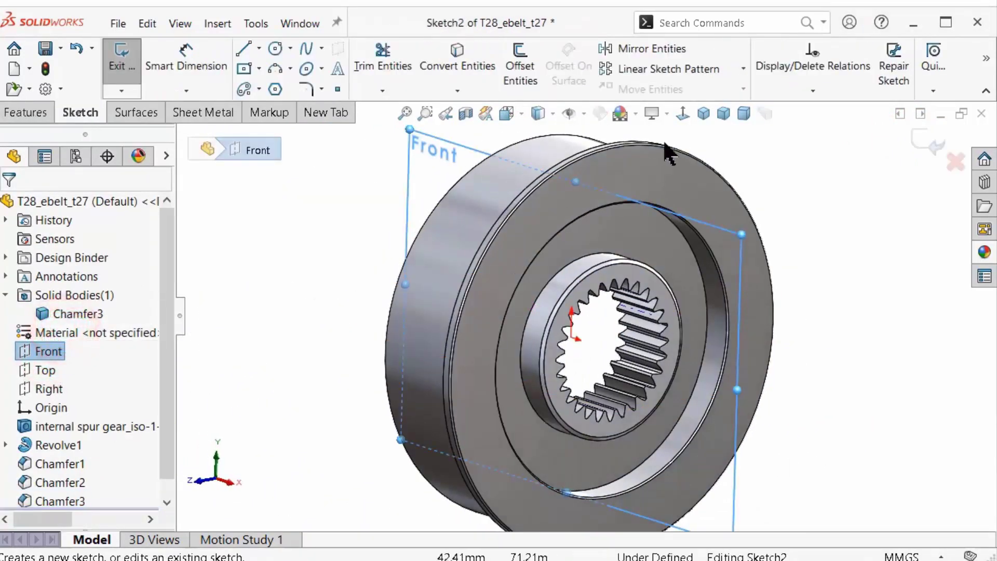
pyautogui.click(467, 114)
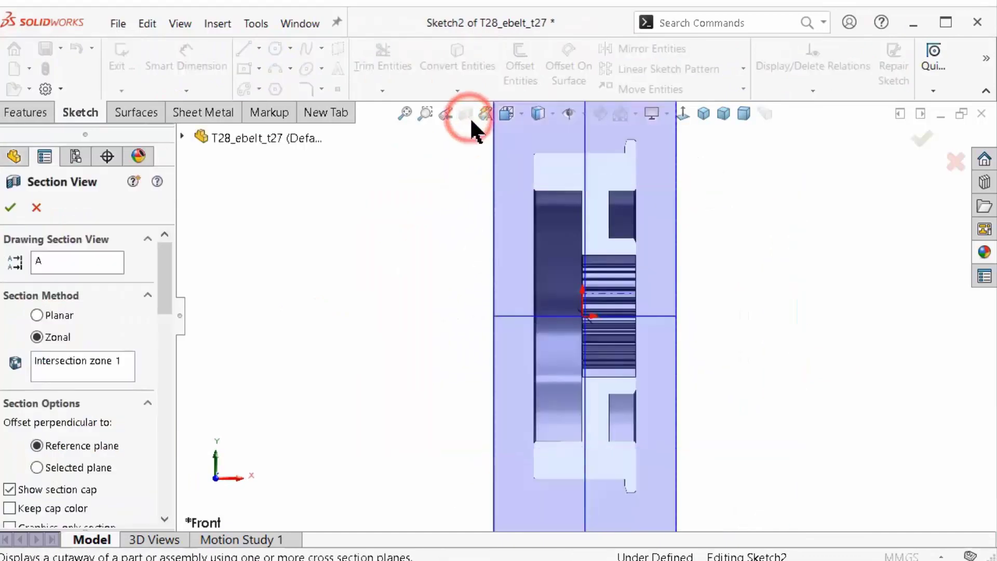
pyautogui.click(921, 139)
pyautogui.scroll(-3, 605, 291)
pyautogui.scroll(-2, 647, 244)
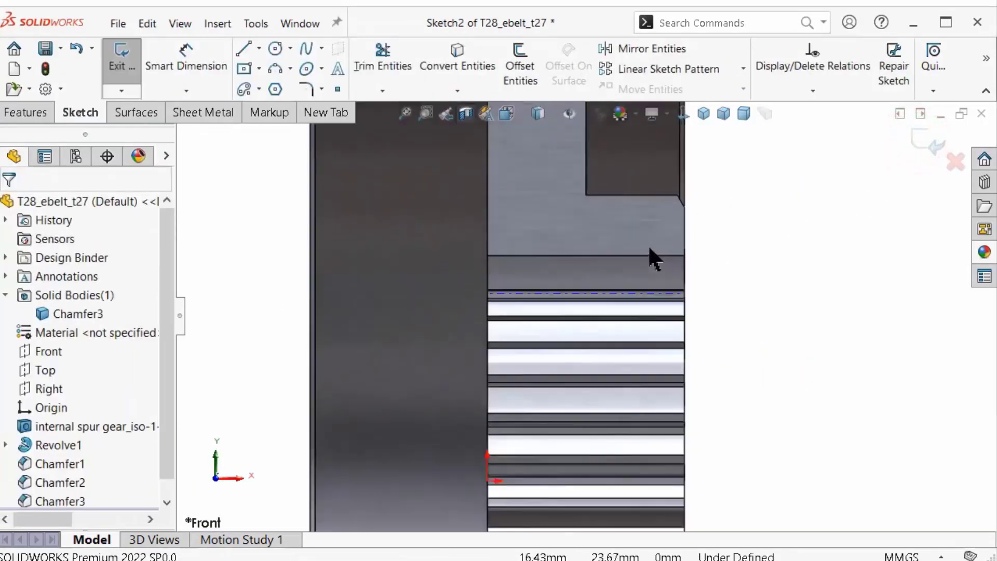
pyautogui.scroll(-3, 702, 263)
# Draw a triangle beside the internal teeth, dimensioned 2.5 high at 30°.
pyautogui.press('s')
pyautogui.click(833, 286)
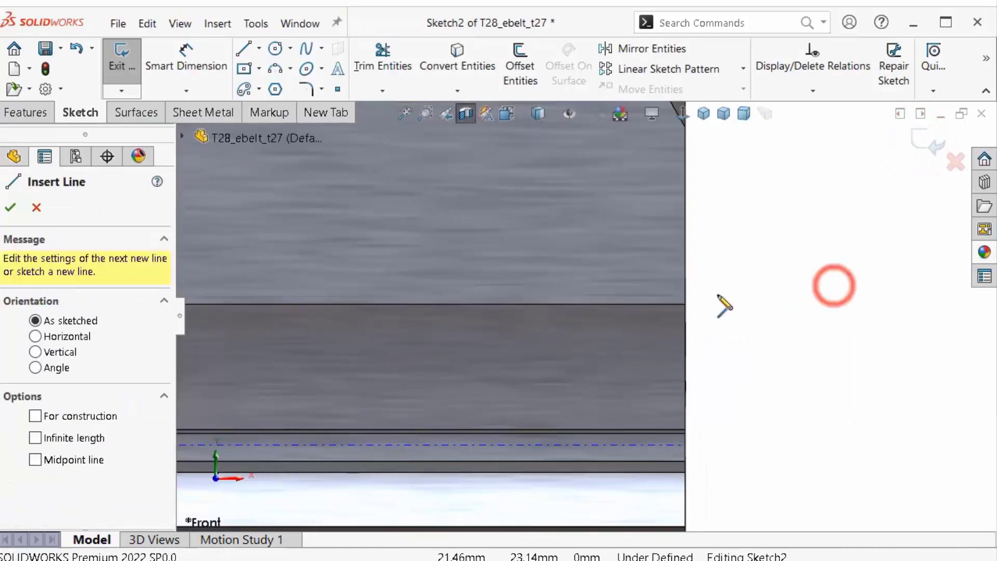
pyautogui.click(626, 308)
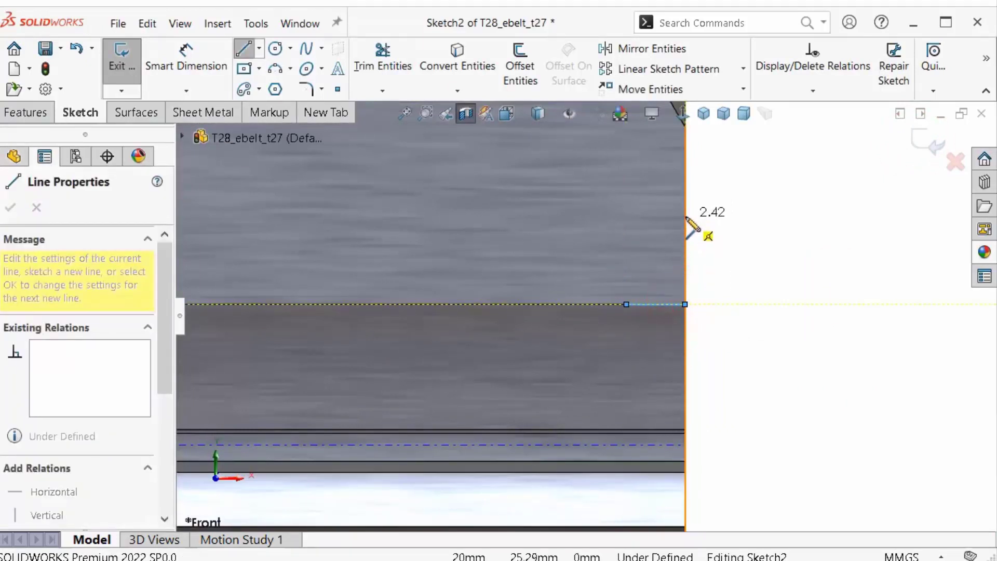
pyautogui.click(626, 303)
pyautogui.moveTo(779, 343); pyautogui.dragTo(783, 250, button='right')
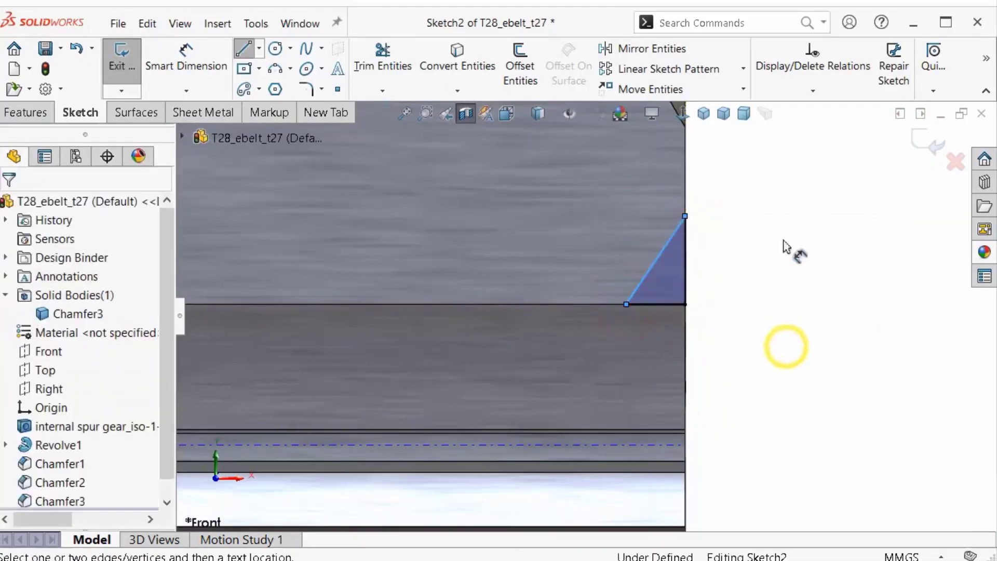
pyautogui.click(762, 282)
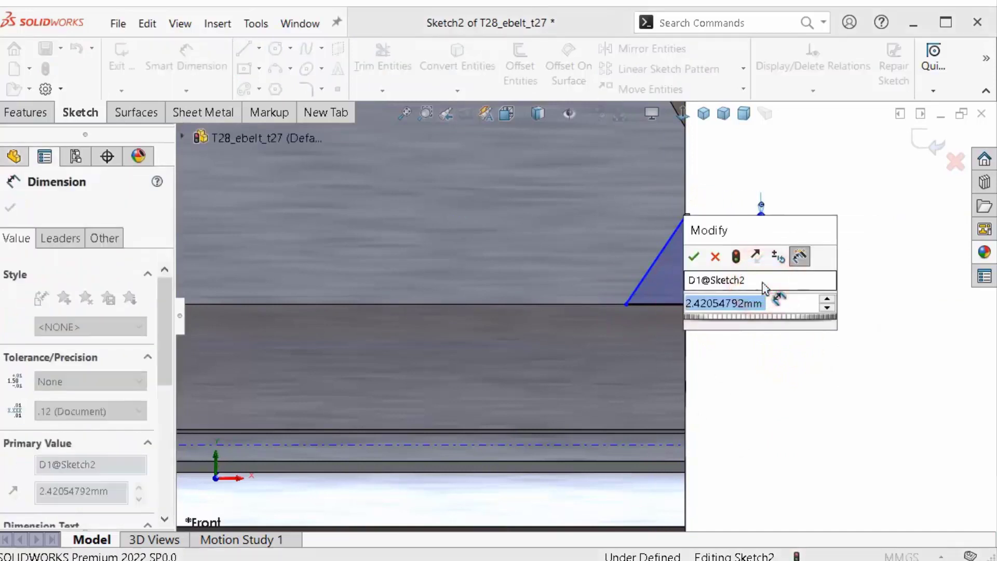
pyautogui.write('2.5')
pyautogui.press('Return')
pyautogui.click(668, 242)
pyautogui.click(686, 255)
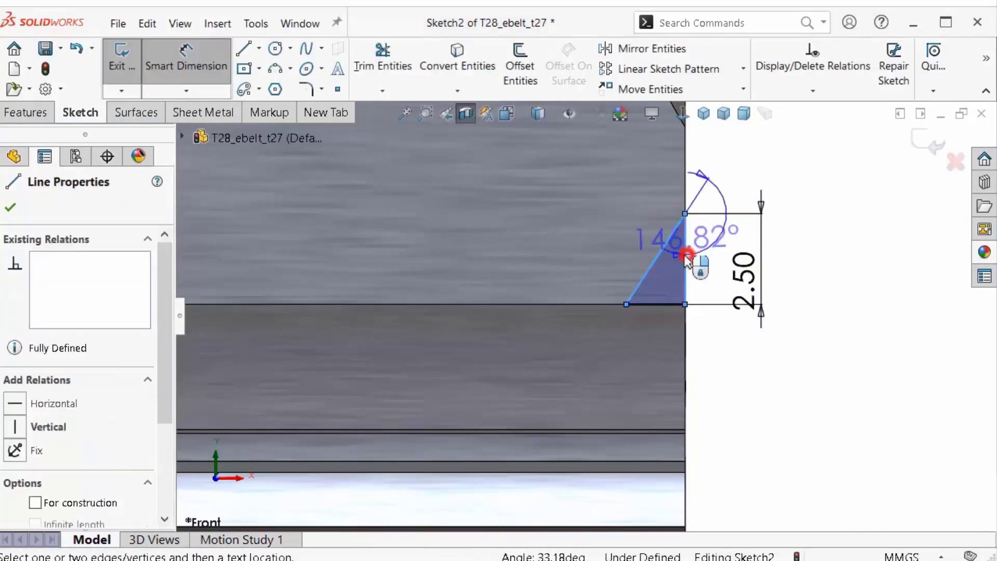
pyautogui.click(667, 260)
pyautogui.write('30')
pyautogui.press('Return')
# Draw an extra line from the triangle's lower corner along the ring's edge.
pyautogui.press('s')
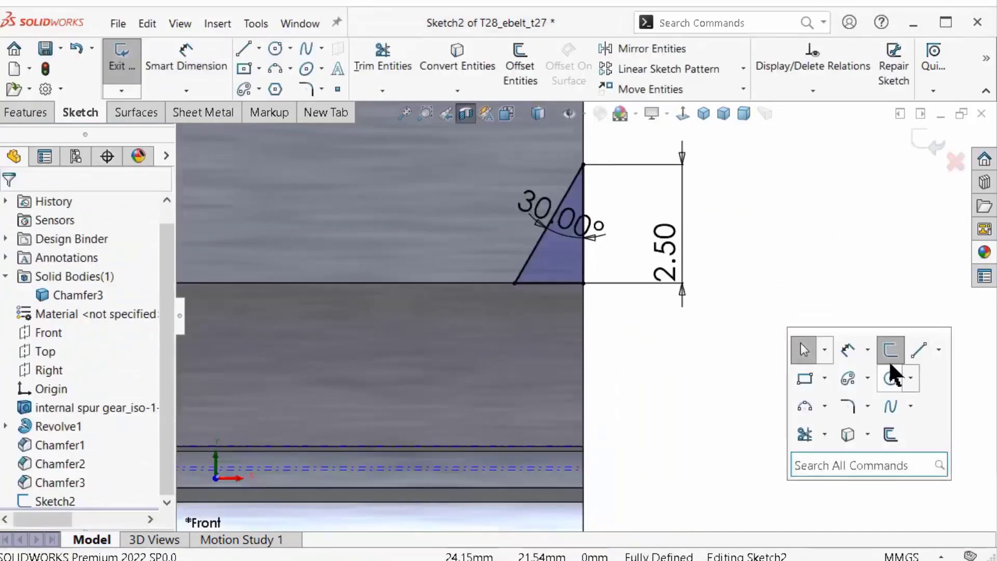
pyautogui.click(918, 349)
pyautogui.click(514, 283)
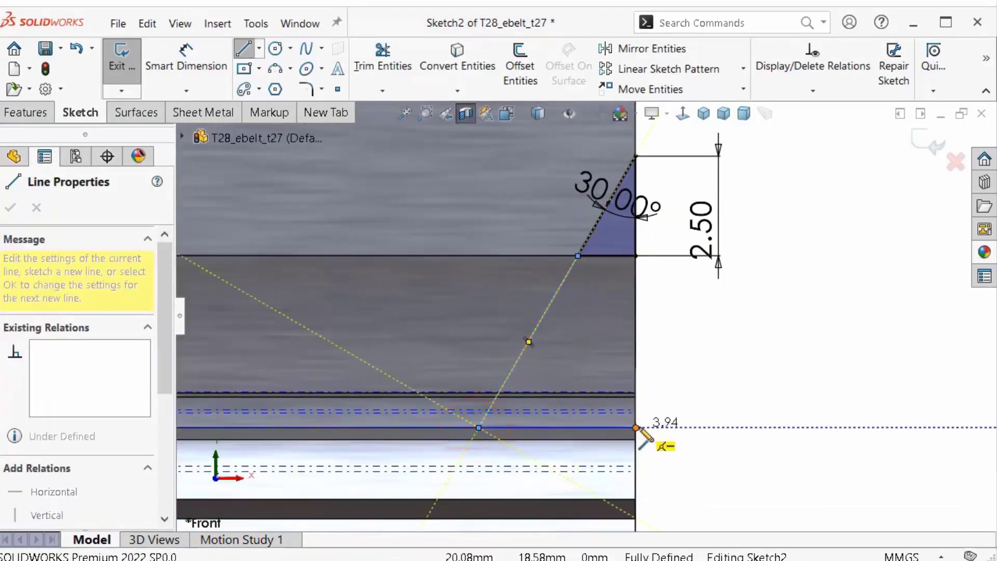
pyautogui.click(636, 428)
pyautogui.click(636, 255)
pyautogui.press('Escape')
pyautogui.scroll(-5, 625, 274)
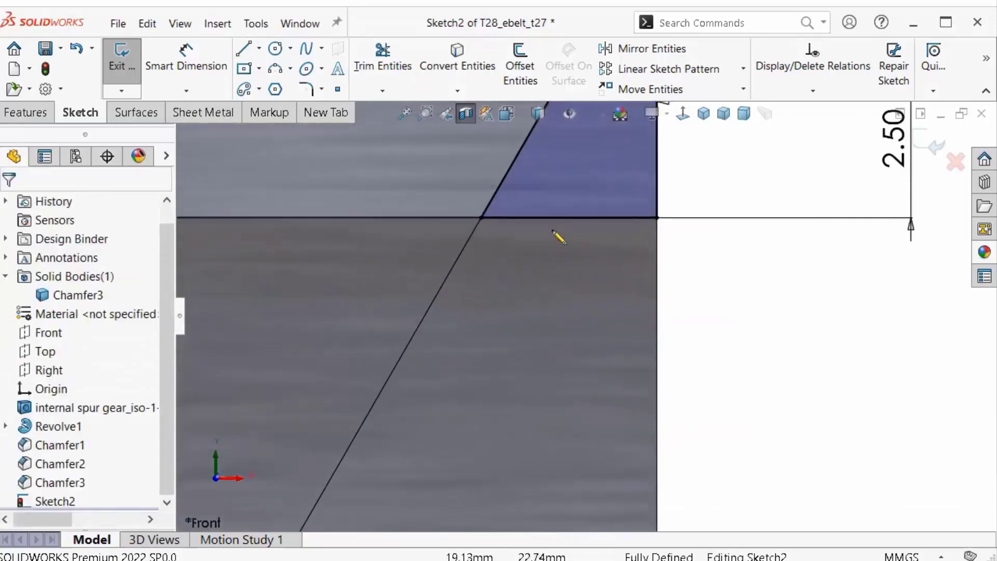
pyautogui.click(556, 217)
# Change which items are shown through the Hide/Show Items options.
pyautogui.click(626, 163)
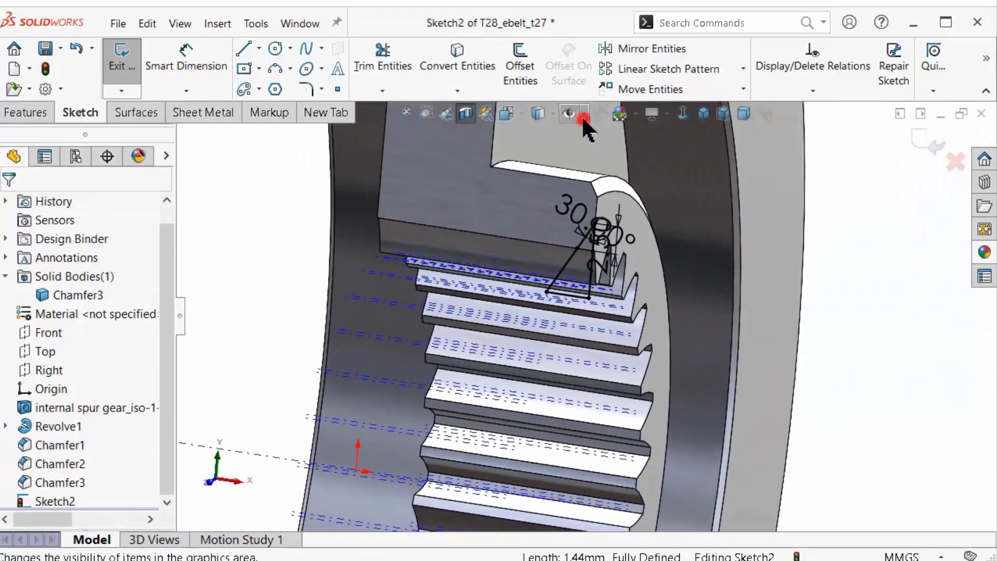
pyautogui.click(581, 115)
pyautogui.click(593, 155)
# Revolve-cut Sketch2 to bevel the ends of the internal teeth.
pyautogui.click(25, 113)
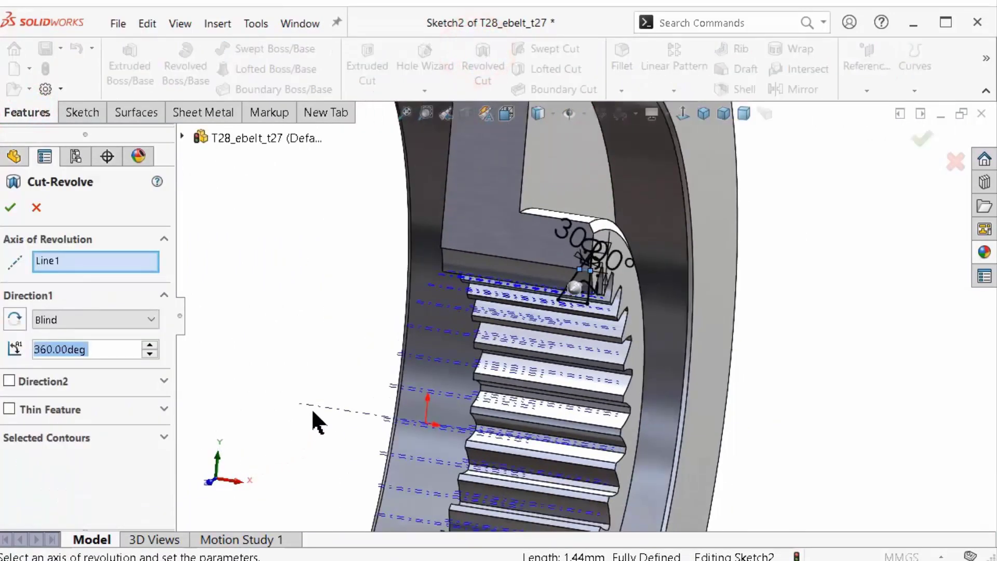
pyautogui.click(318, 409)
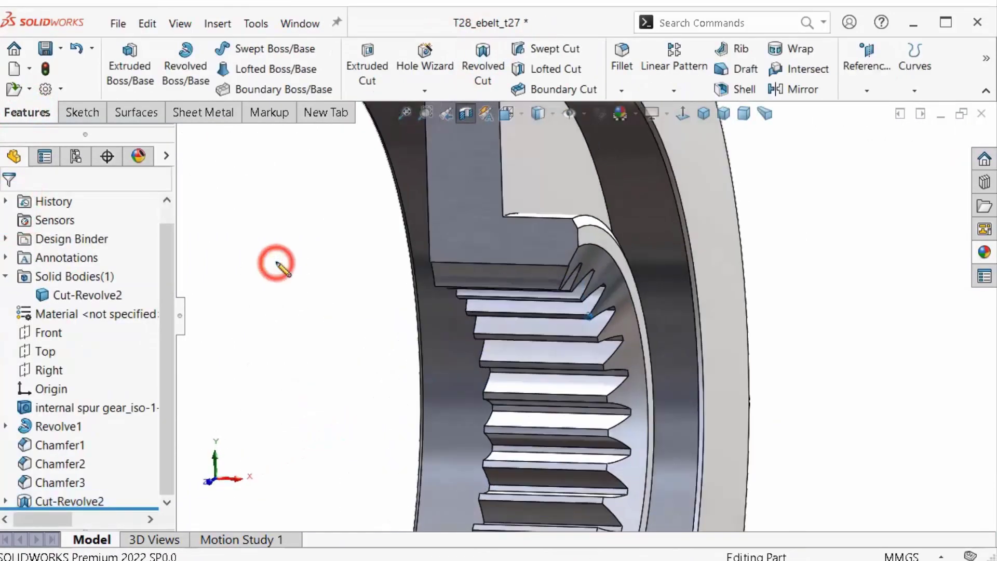
pyautogui.moveTo(273, 262); pyautogui.dragTo(283, 268, button='middle')
pyautogui.press('Up')
pyautogui.press('Up')
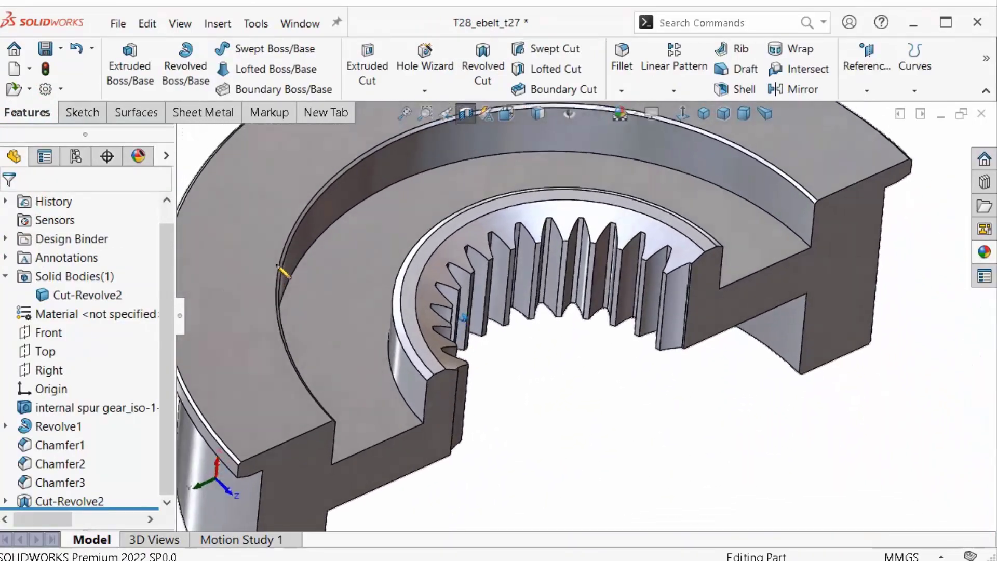
pyautogui.press('Up')
# Turn off the section view, hide temporary axes, and show the whole gear.
pyautogui.click(466, 113)
pyautogui.click(584, 113)
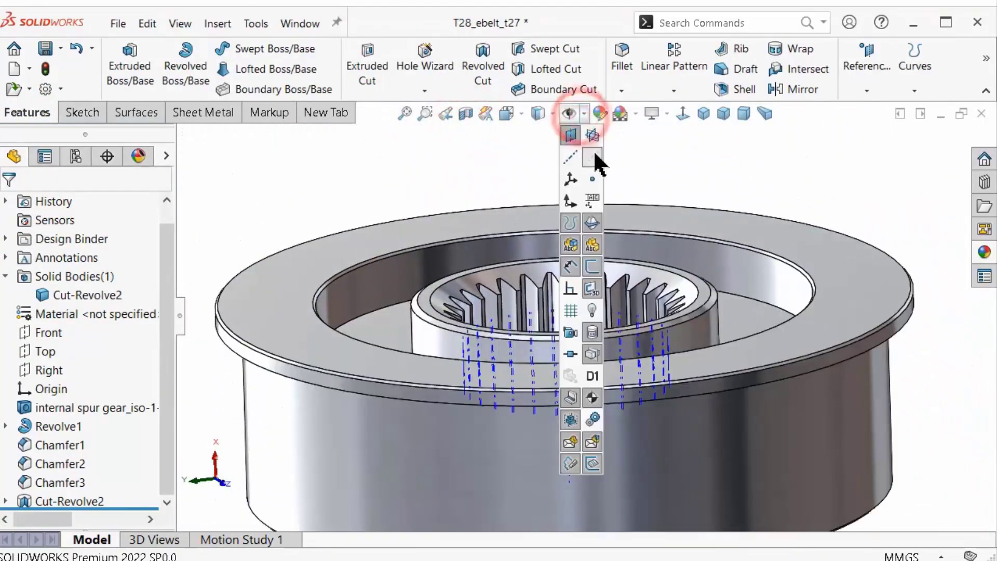
pyautogui.click(593, 150)
pyautogui.moveTo(430, 174); pyautogui.dragTo(420, 201, button='middle')
pyautogui.hotkey('ctrl', '7')
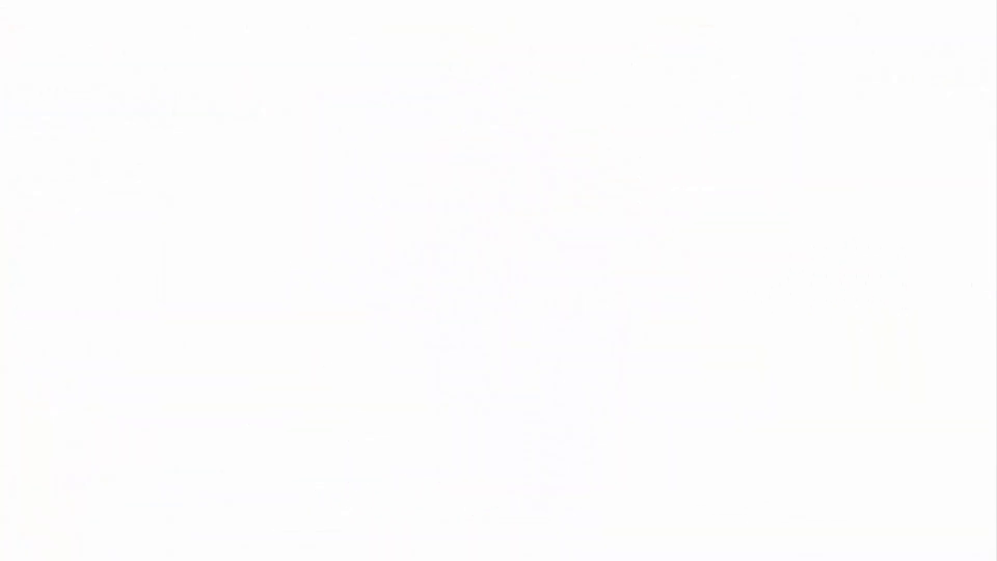
# Sketch a construction circle centred on the origin on the flat ring face.
pyautogui.click(631, 299)
pyautogui.click(684, 241)
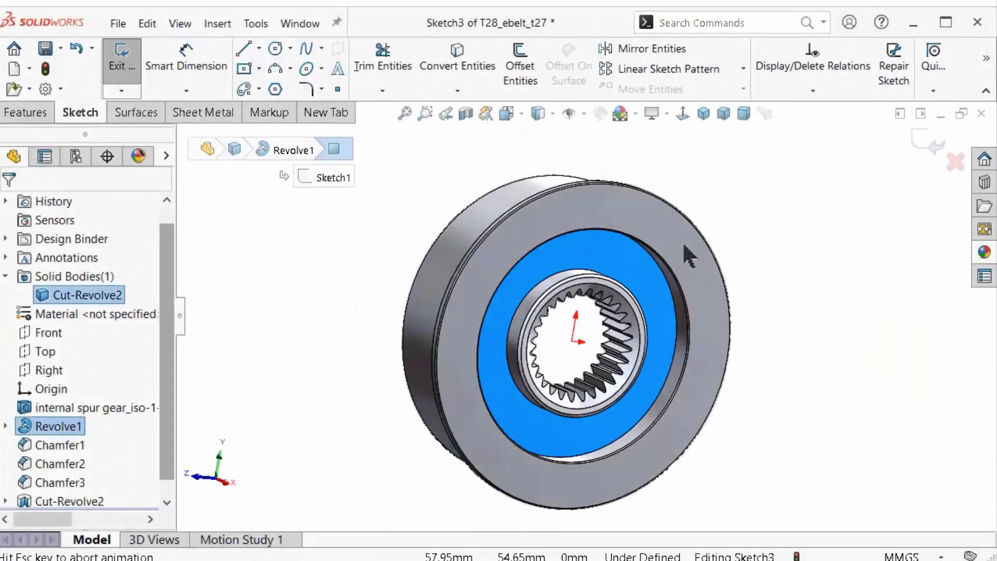
pyautogui.press('s')
pyautogui.click(771, 302)
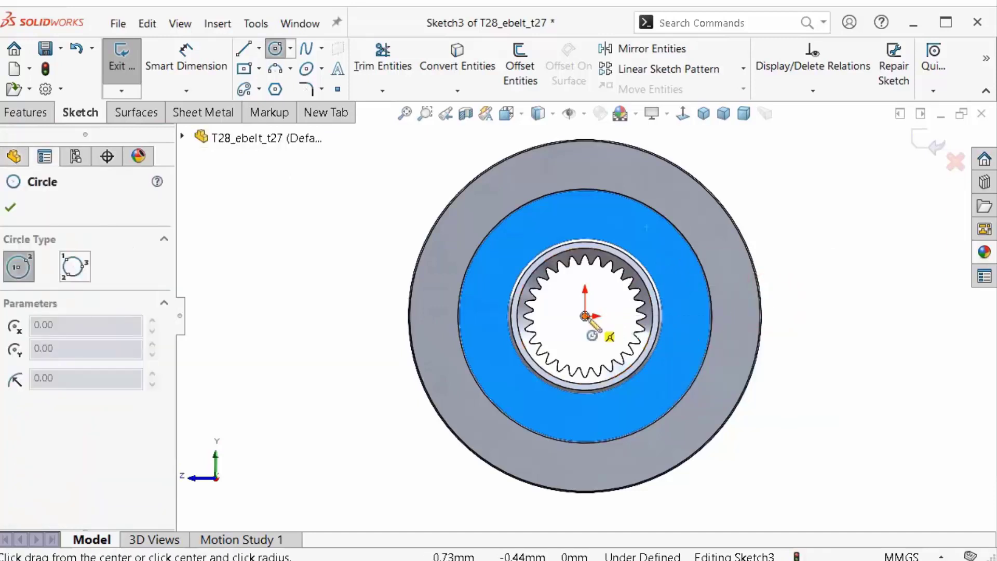
pyautogui.click(585, 316)
pyautogui.click(545, 231)
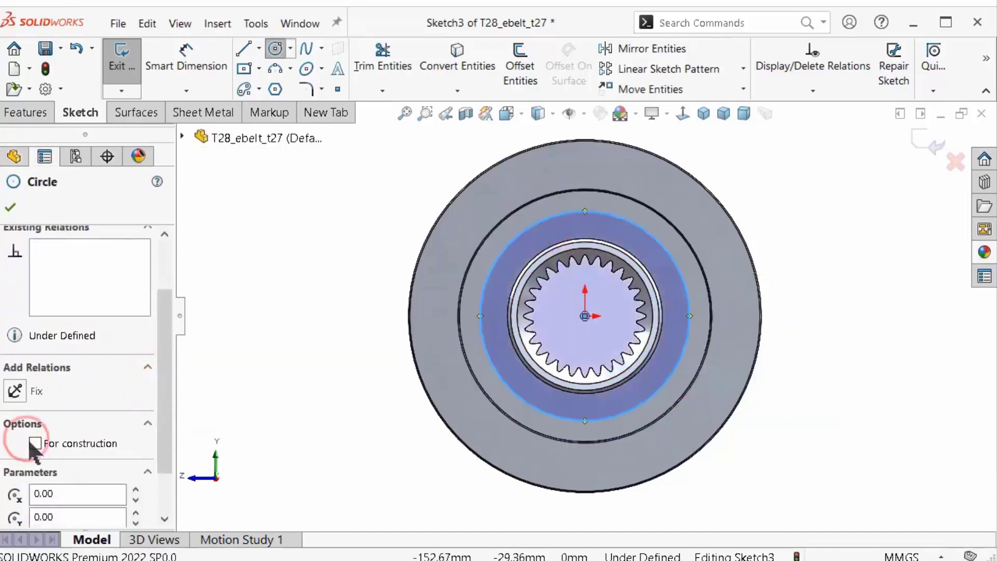
pyautogui.click(30, 441)
pyautogui.click(10, 207)
# Dimension the construction circle to a 72.5 mm diameter.
pyautogui.press('s')
pyautogui.click(411, 341)
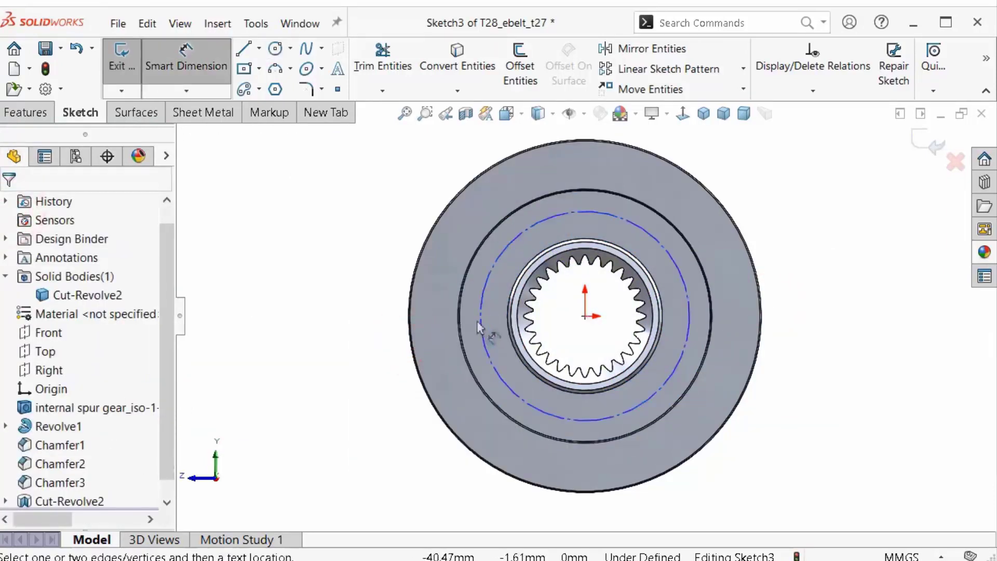
pyautogui.click(484, 333)
pyautogui.click(337, 318)
pyautogui.scroll(-2, 491, 304)
pyautogui.scroll(-1, 491, 305)
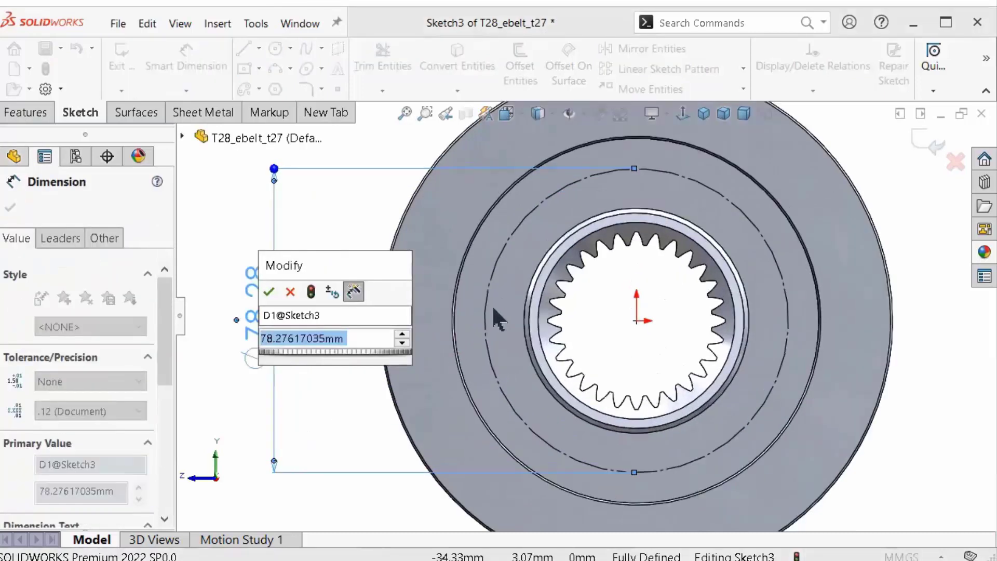
pyautogui.write('72.5')
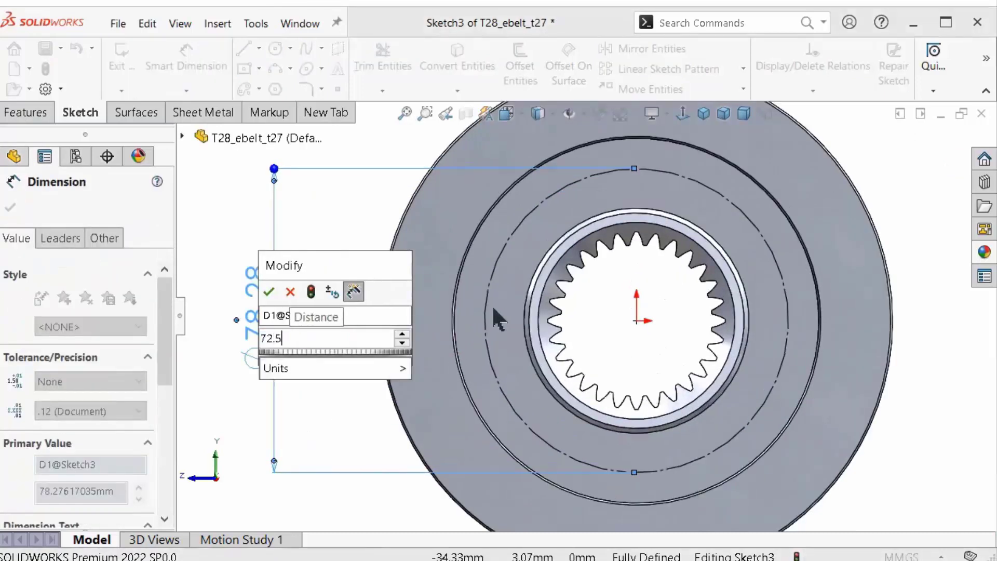
pyautogui.press('Return')
pyautogui.scroll(-2, 525, 293)
pyautogui.scroll(1, 646, 370)
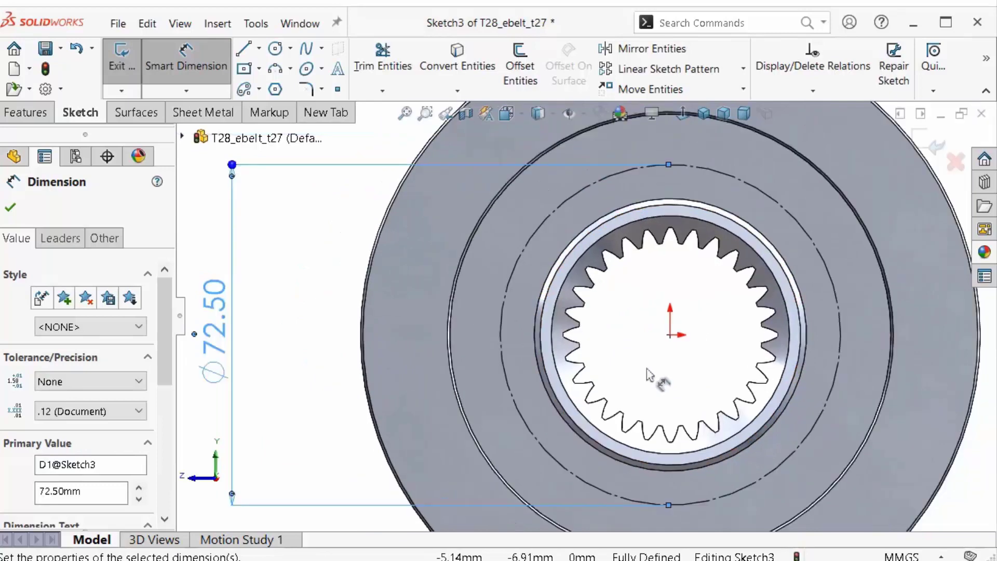
# Add a horizontal centerline and two sketch points on either side of centre.
pyautogui.press('s')
pyautogui.click(831, 431)
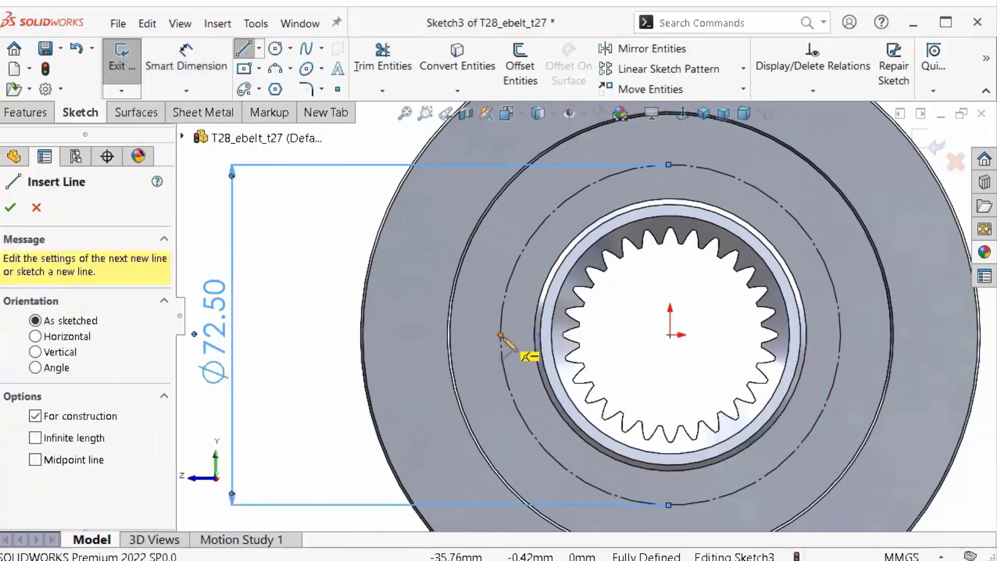
pyautogui.click(500, 334)
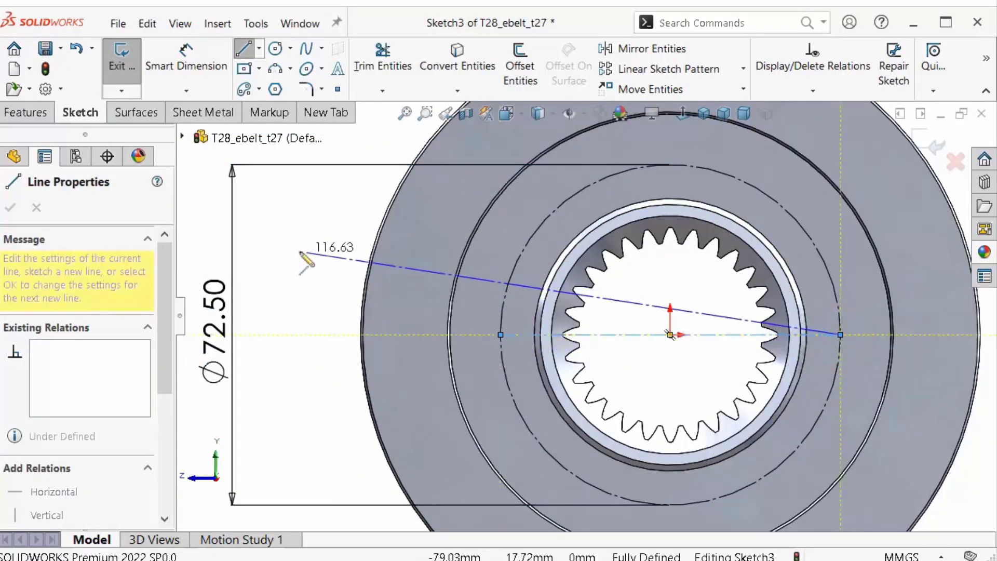
pyautogui.press('Escape')
pyautogui.scroll(-3, 660, 335)
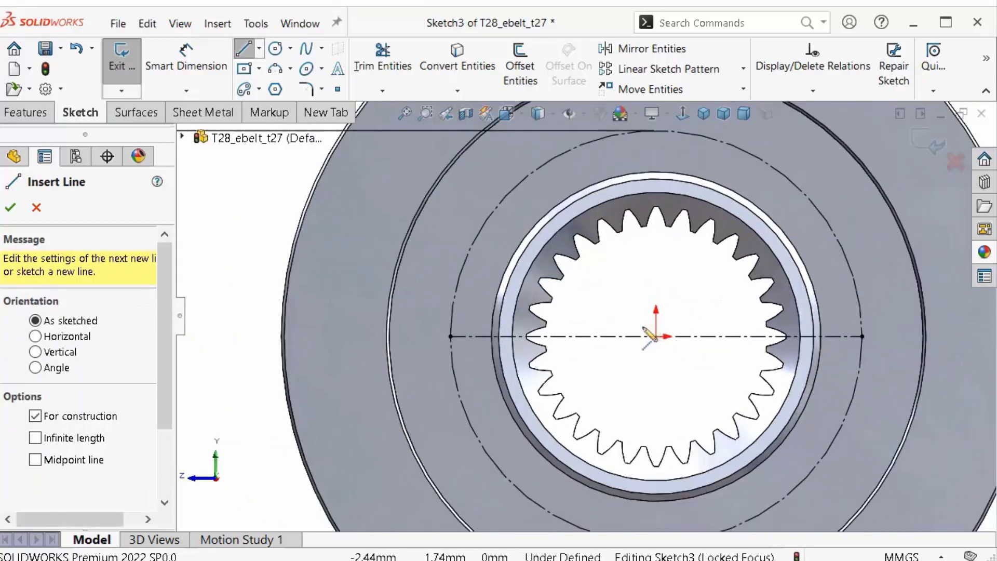
pyautogui.click(338, 89)
pyautogui.click(477, 337)
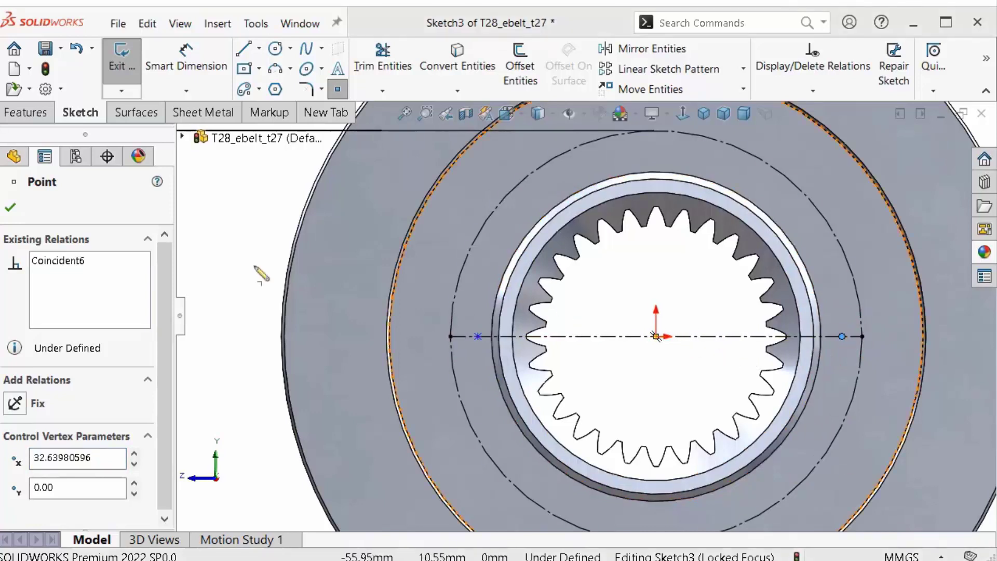
# Draw a vertical line from the origin up to the circle's top.
pyautogui.press('s')
pyautogui.click(393, 269)
pyautogui.click(359, 246)
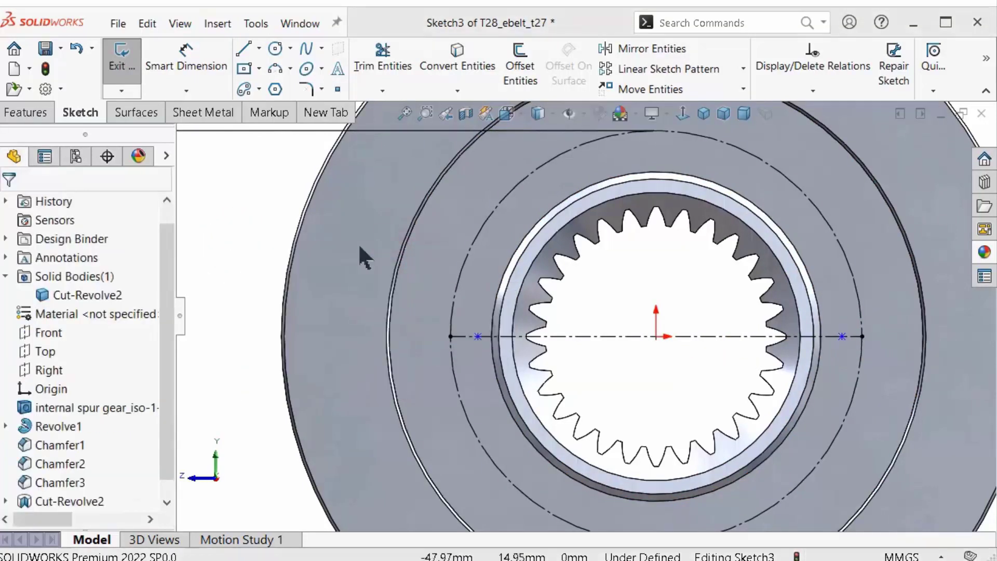
pyautogui.press('s')
pyautogui.click(407, 229)
pyautogui.click(656, 336)
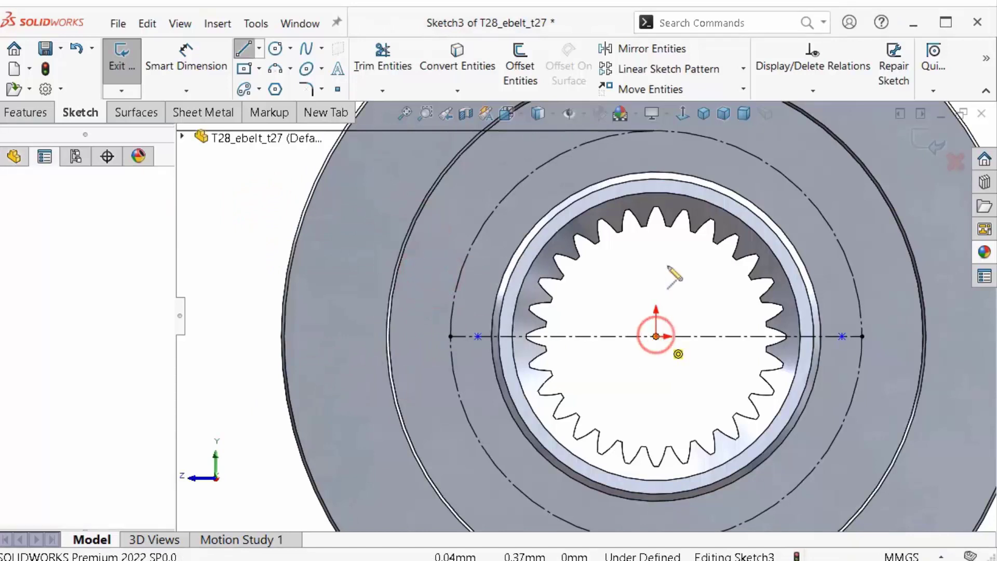
pyautogui.click(657, 131)
pyautogui.press('Escape')
# Make the points symmetric about the vertical line and dimension one 34 mm from centre.
pyautogui.click(478, 337)
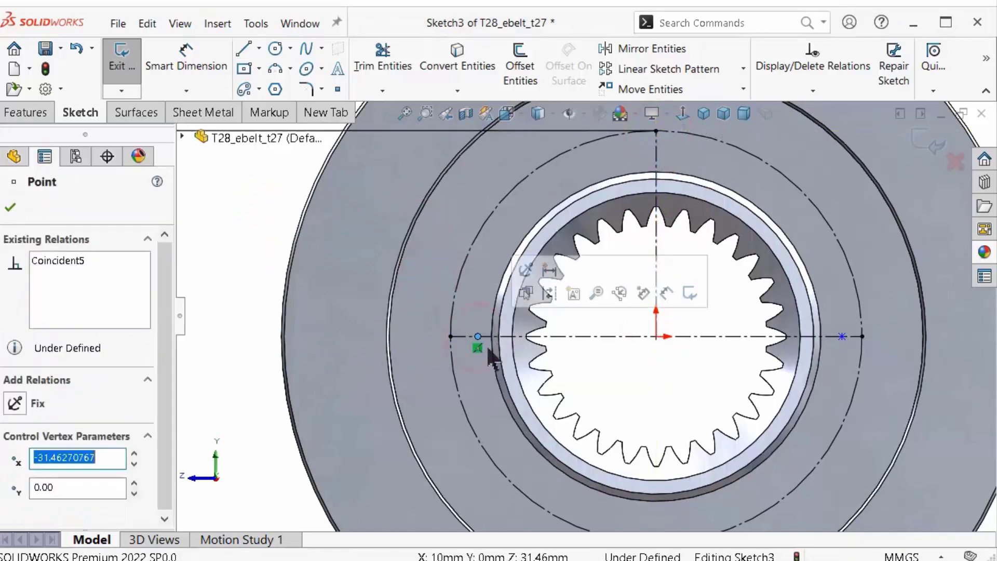
pyautogui.keyDown('ctrl'); pyautogui.click(657, 250); pyautogui.keyUp('ctrl')
pyautogui.keyDown('ctrl'); pyautogui.click(842, 337); pyautogui.keyUp('ctrl')
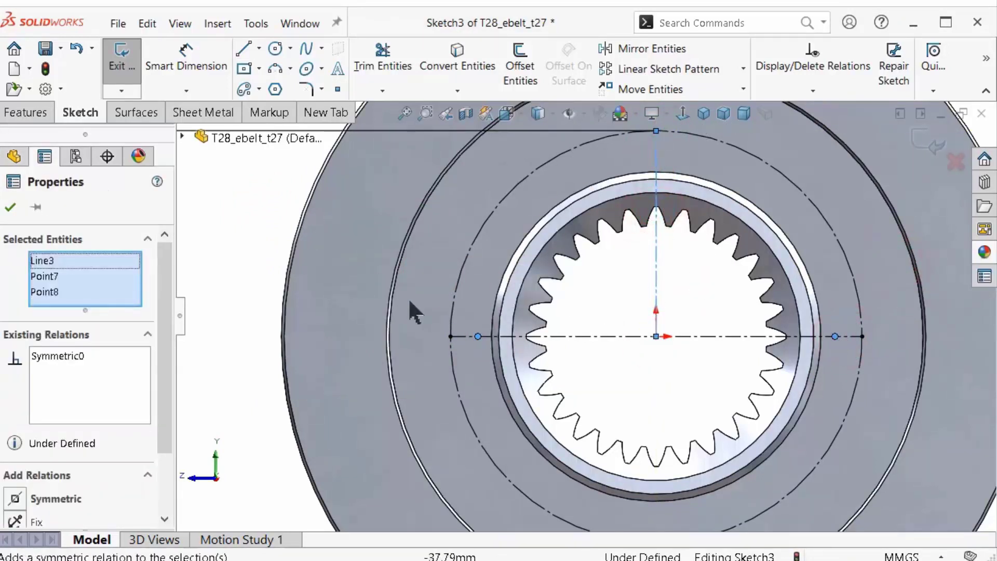
pyautogui.press('Escape')
pyautogui.click(320, 270)
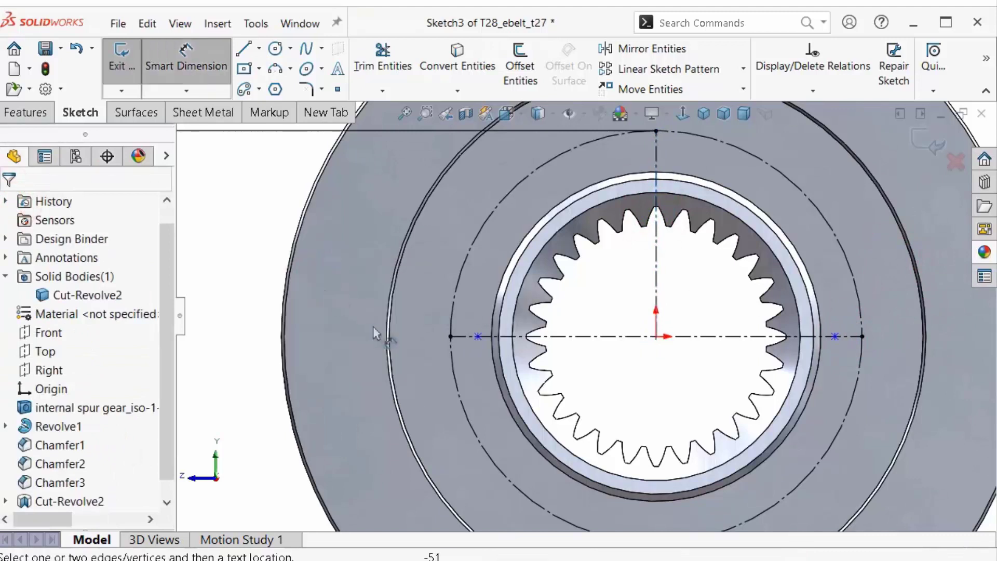
pyautogui.click(478, 336)
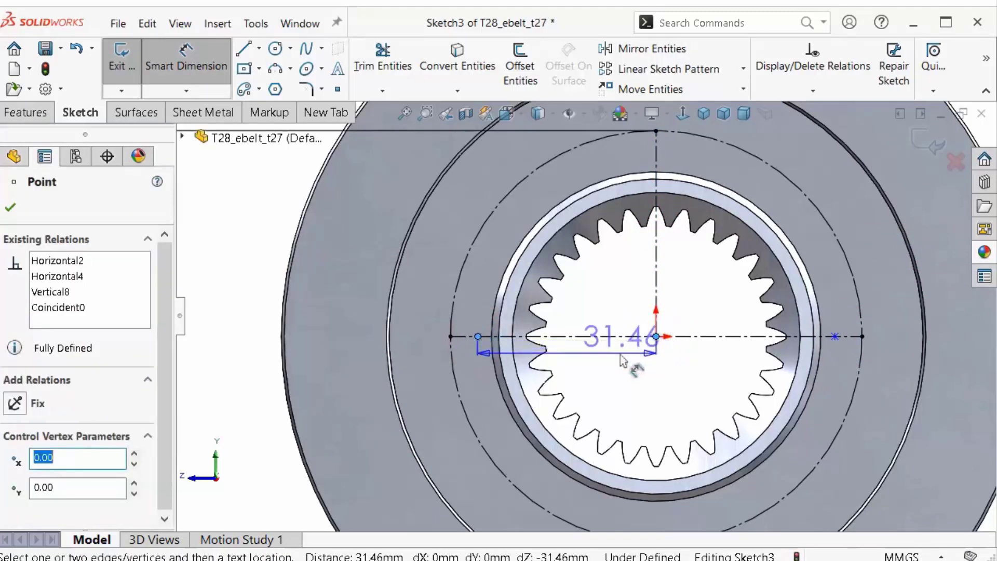
pyautogui.click(604, 378)
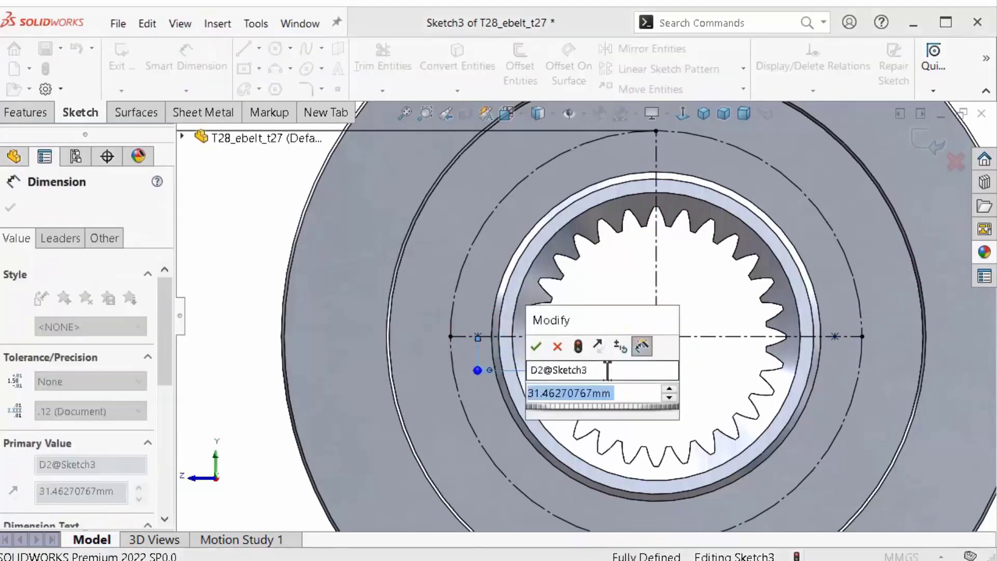
pyautogui.press('Return')
pyautogui.click(240, 251)
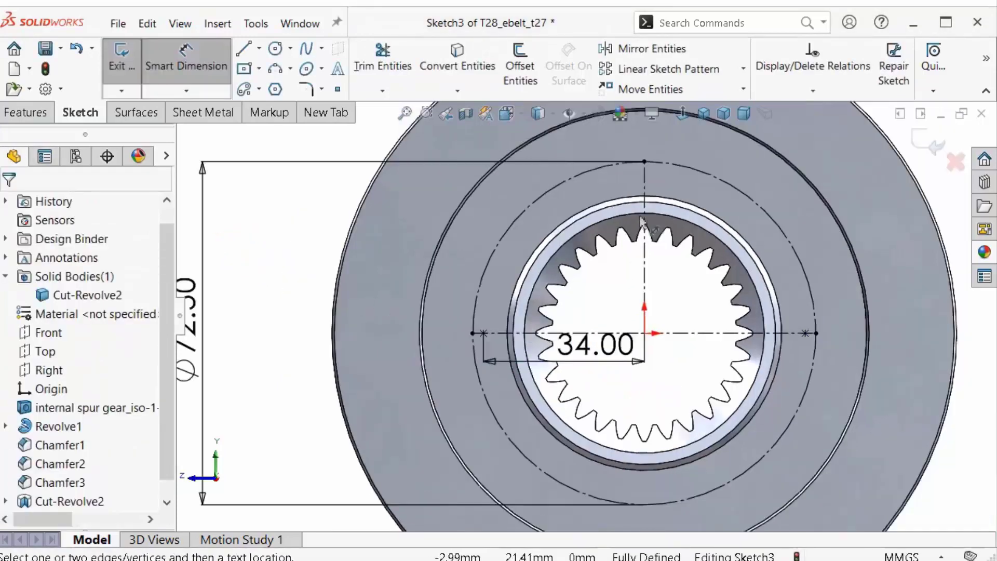
pyautogui.scroll(2, 572, 274)
pyautogui.scroll(3, 644, 280)
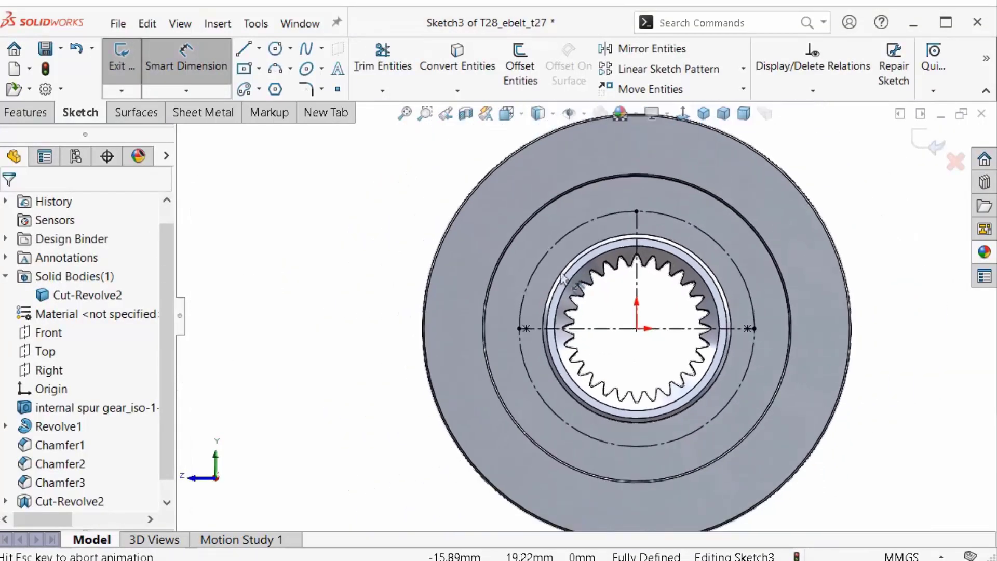
# Draw a small circle centred at the top of the construction circle.
pyautogui.press('s')
pyautogui.click(653, 306)
pyautogui.scroll(-5, 588, 295)
pyautogui.click(583, 292)
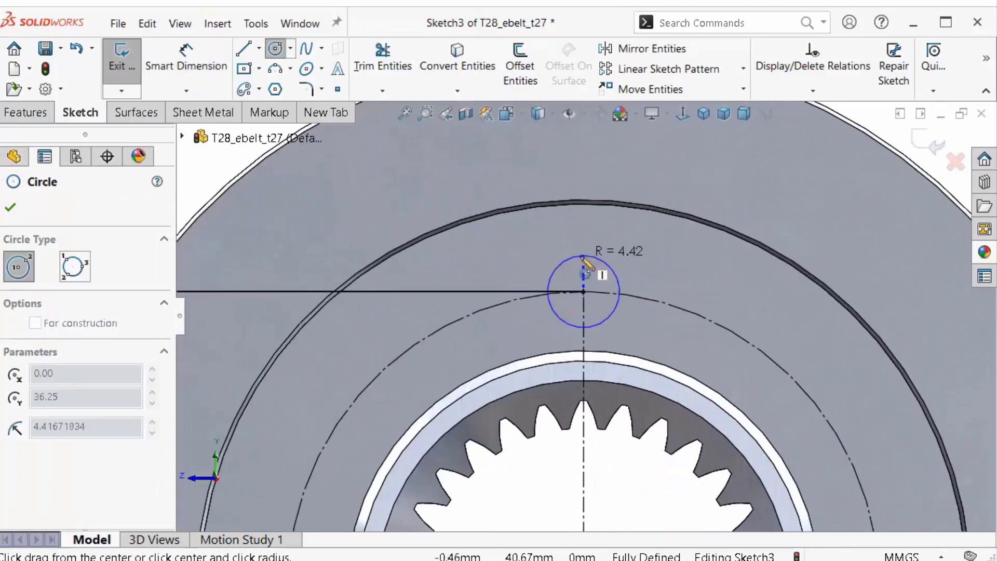
pyautogui.click(583, 255)
# Dimension the small circle's diameter to 12.25 mm.
pyautogui.press('s')
pyautogui.click(649, 285)
pyautogui.click(617, 281)
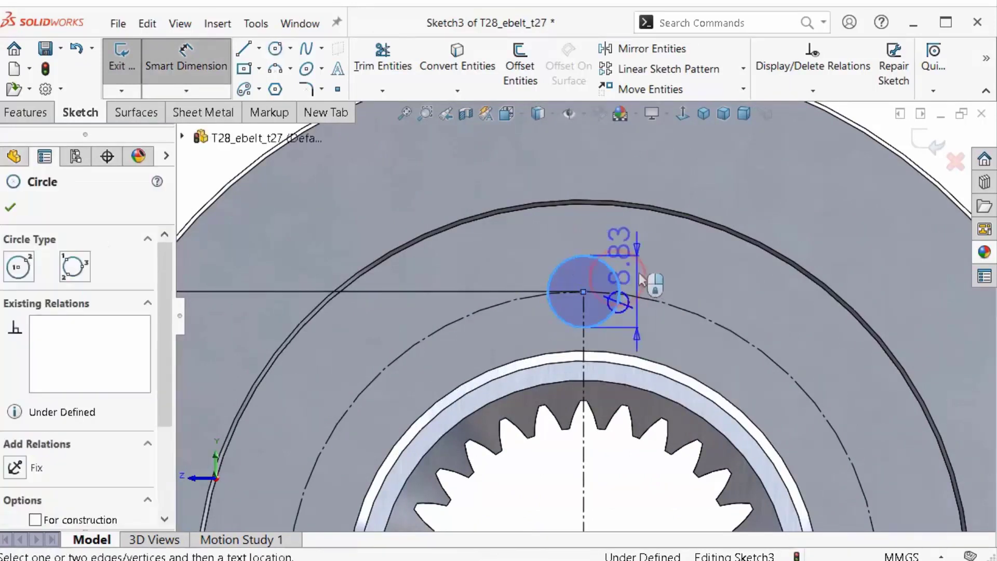
pyautogui.click(654, 281)
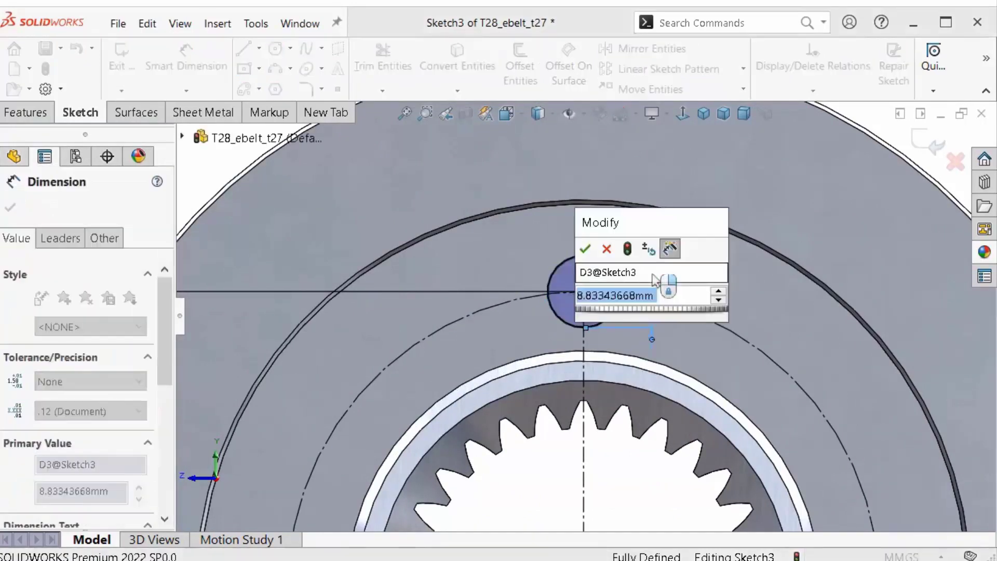
pyautogui.press('Return')
pyautogui.scroll(2, 513, 324)
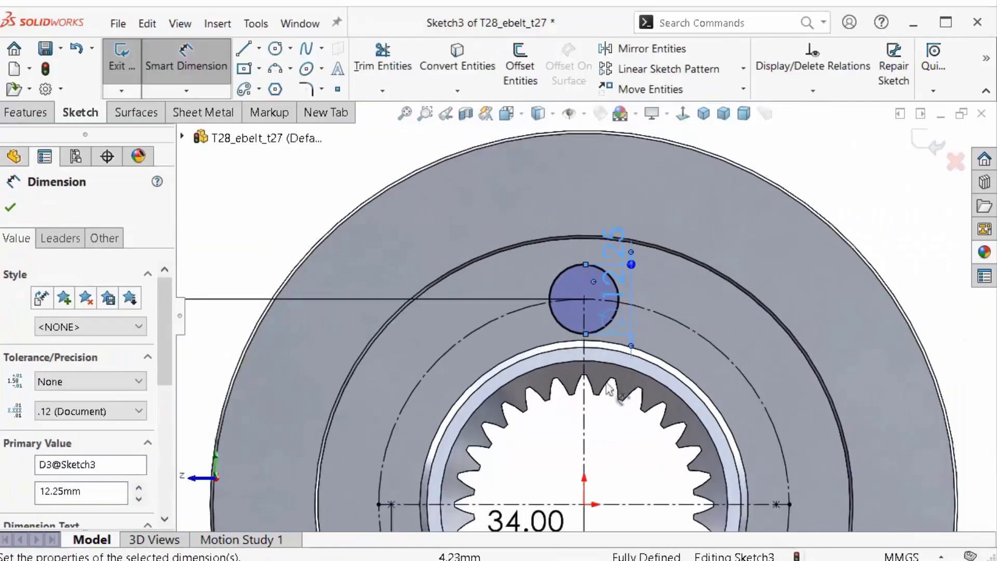
pyautogui.scroll(2, 513, 325)
# Circular-pattern the 12.25 mm circle into 10 equal instances around the construction circle.
pyautogui.click(717, 109)
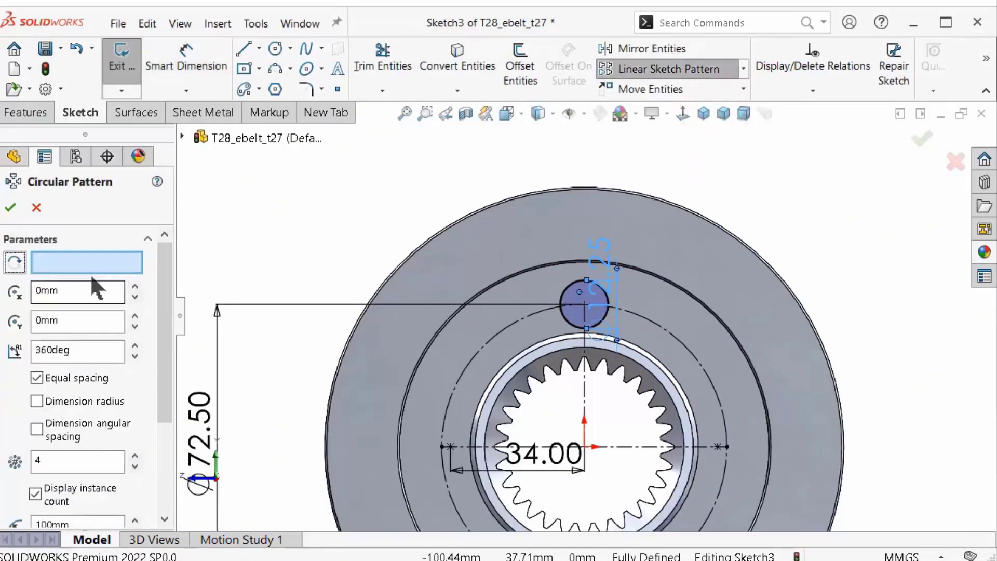
pyautogui.scroll(-4, 586, 459)
pyautogui.scroll(-2, 590, 445)
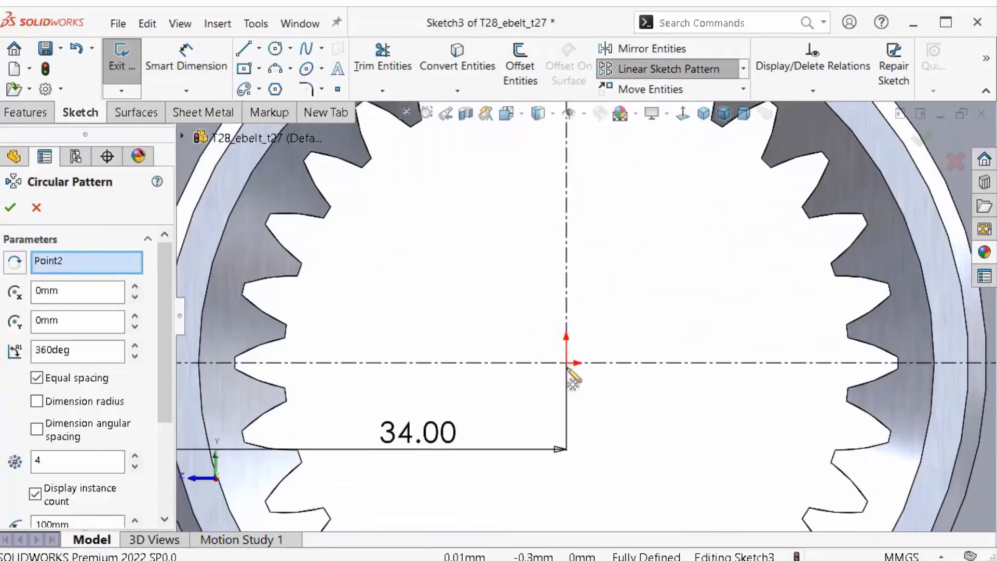
pyautogui.scroll(-1, 168, 332)
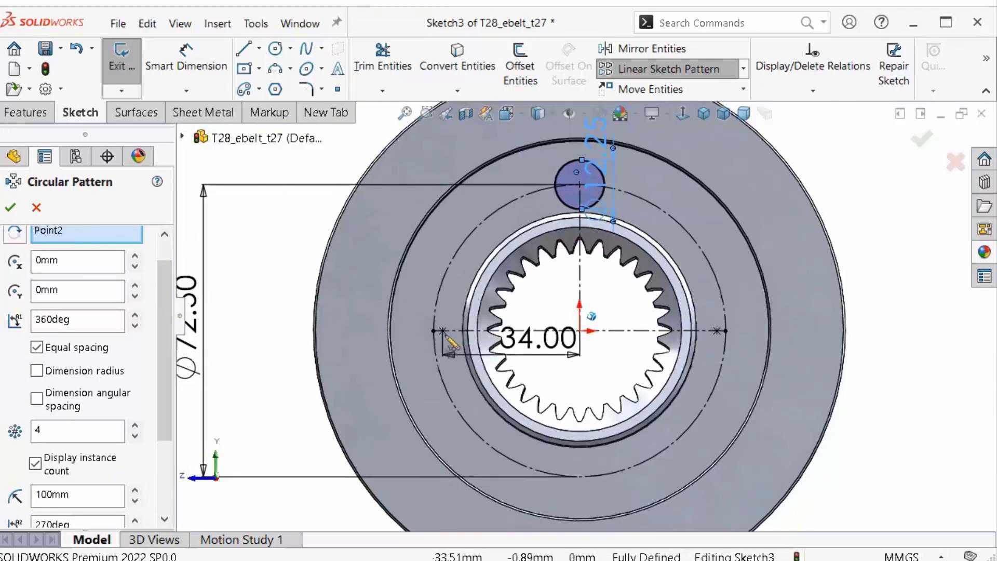
pyautogui.scroll(-3, 168, 390)
pyautogui.scroll(-2, 586, 228)
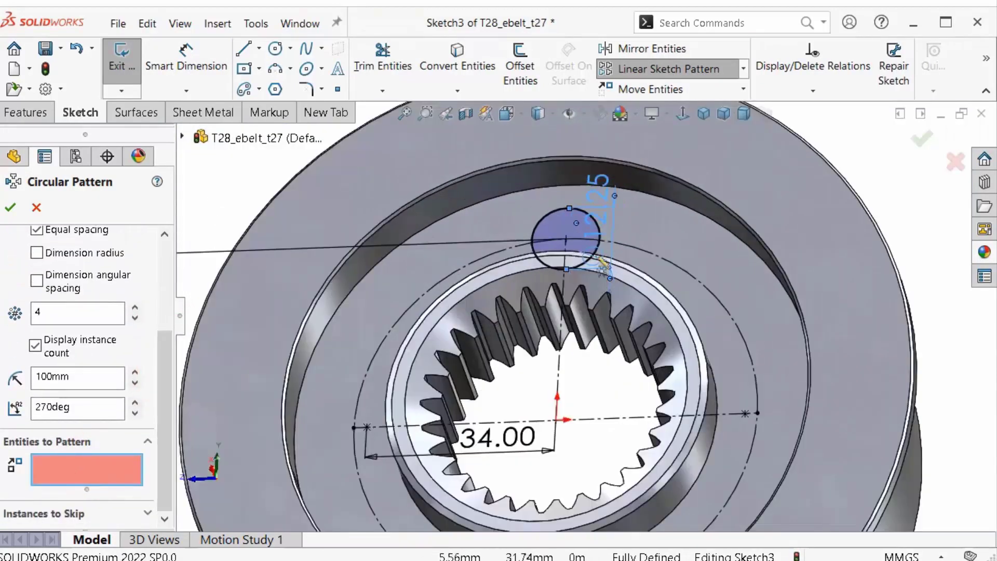
pyautogui.scroll(-2, 520, 291)
pyautogui.click(469, 293)
pyautogui.scroll(1, 469, 293)
pyautogui.scroll(2, 588, 316)
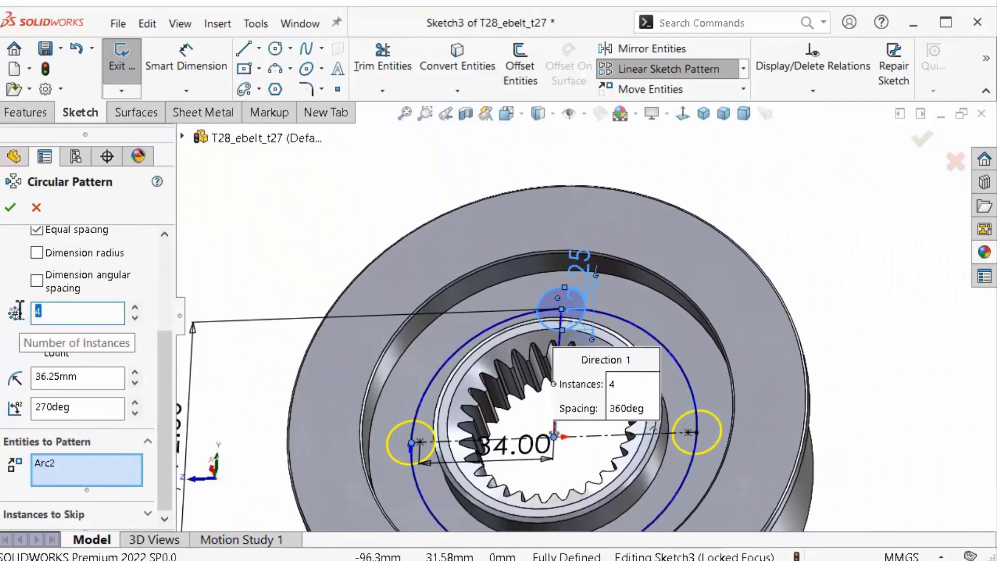
pyautogui.moveTo(269, 323); pyautogui.dragTo(249, 311, button='middle')
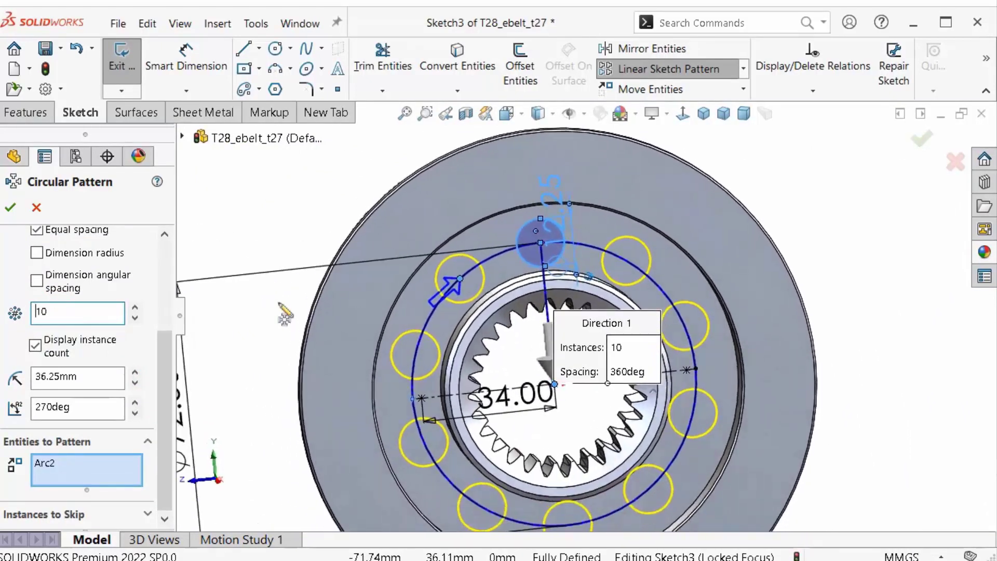
pyautogui.scroll(3, 78, 229)
pyautogui.click(12, 208)
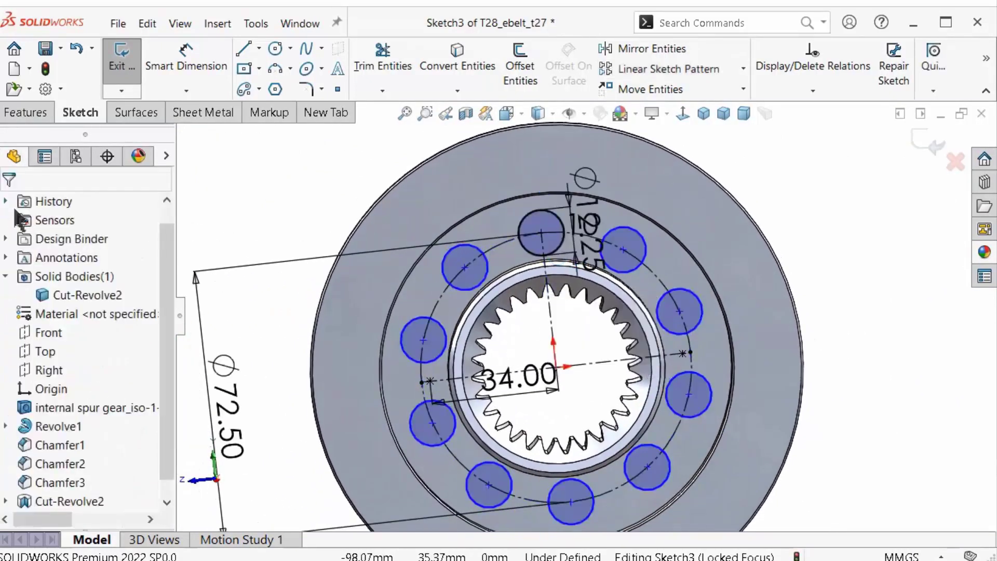
# Fully define the patterned hole sketch by calculating its missing dimensions and relations.
pyautogui.scroll(-2, 643, 285)
pyautogui.scroll(-2, 643, 285)
pyautogui.scroll(-2, 644, 283)
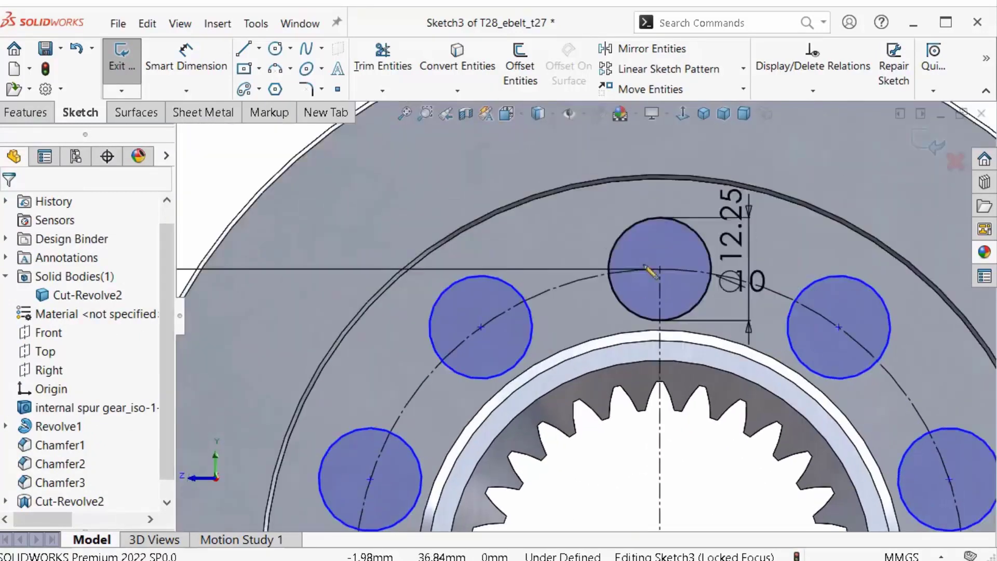
pyautogui.scroll(-2, 571, 291)
pyautogui.click(485, 310)
pyautogui.click(813, 91)
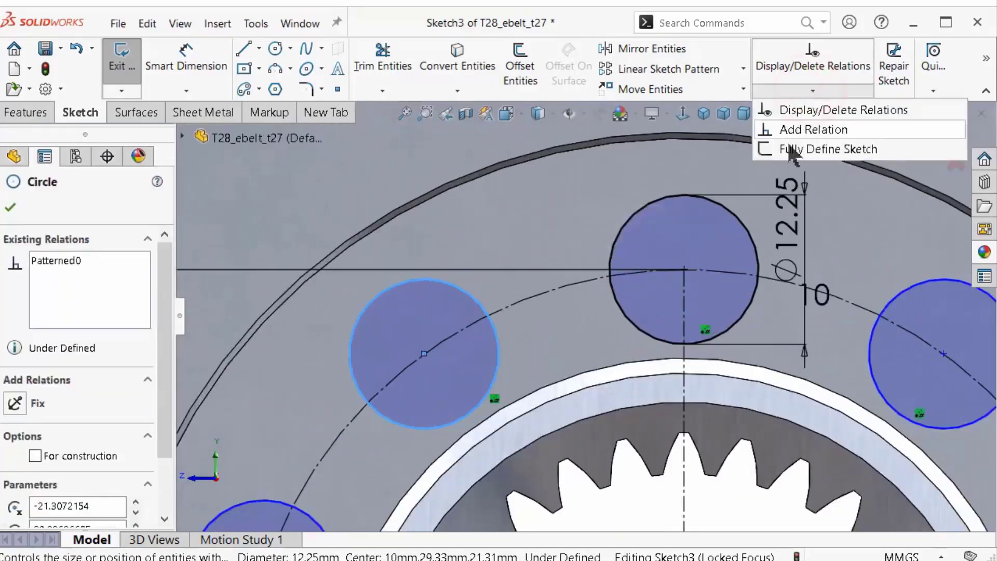
pyautogui.click(851, 147)
pyautogui.click(59, 306)
pyautogui.click(104, 397)
pyautogui.scroll(5, 347, 217)
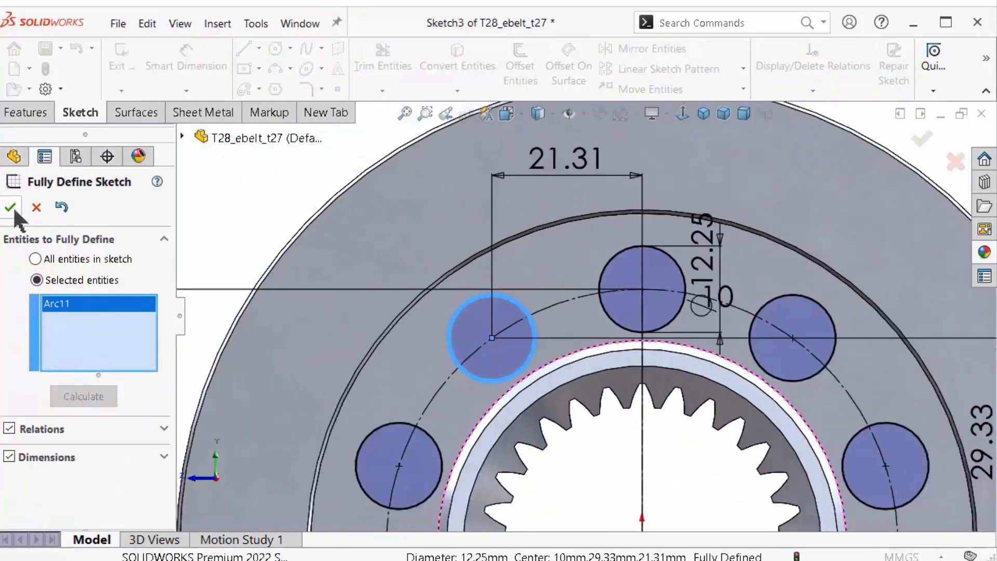
pyautogui.click(10, 207)
pyautogui.moveTo(347, 217); pyautogui.dragTo(359, 221, button='middle')
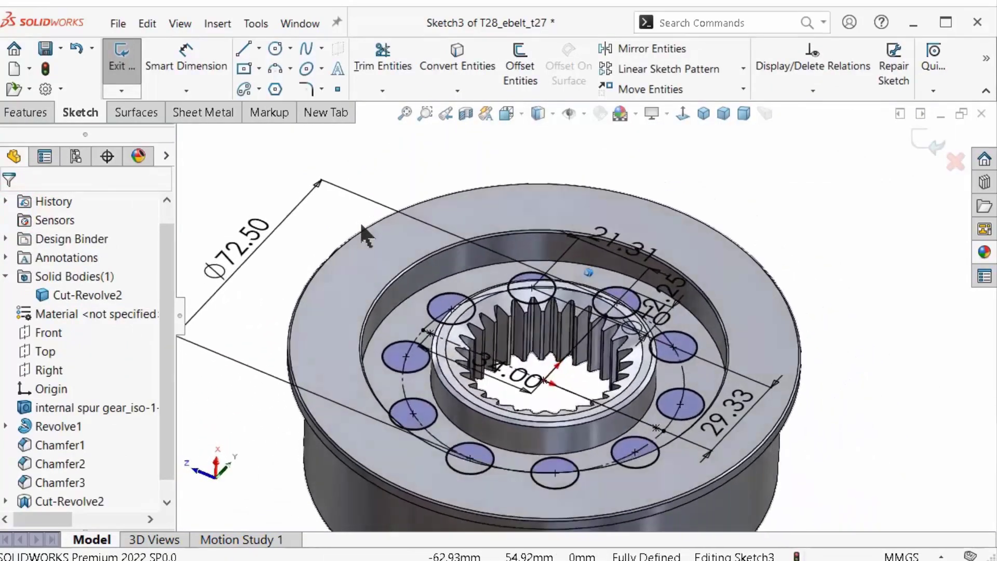
pyautogui.click(27, 112)
# Extrude-cut the ten circles into the flange with an Up To Next end condition.
pyautogui.click(369, 67)
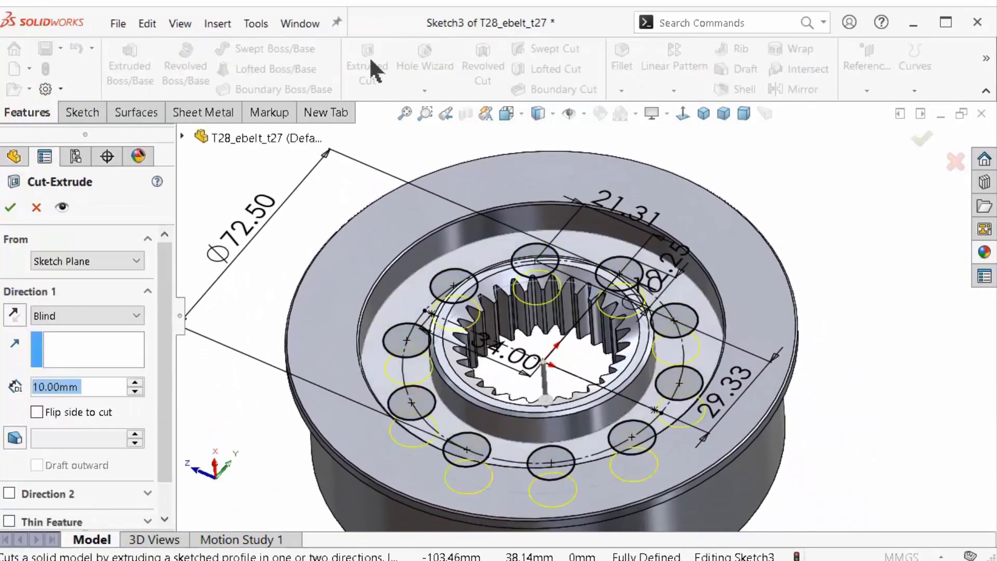
pyautogui.click(83, 315)
pyautogui.click(103, 343)
pyautogui.click(79, 312)
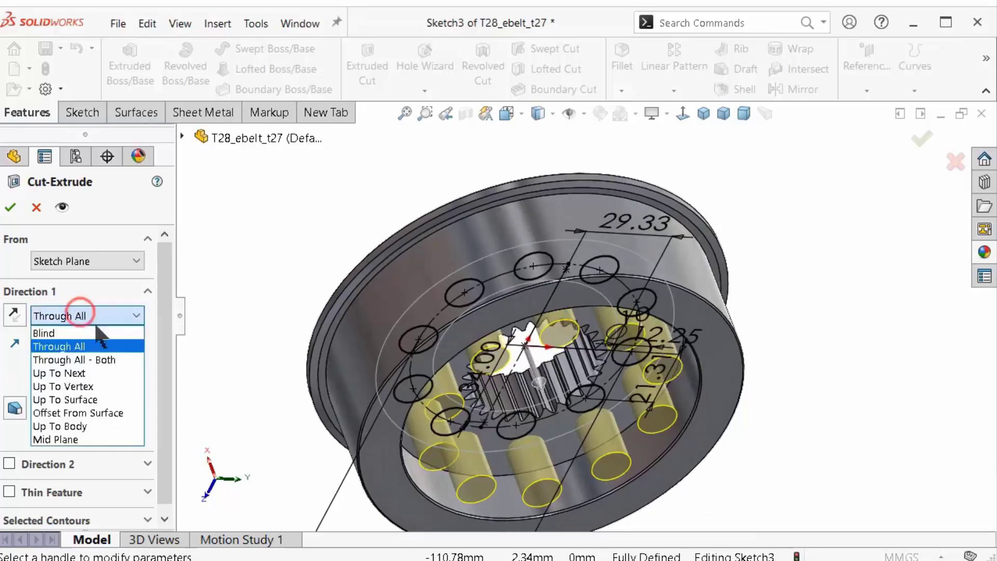
pyautogui.click(110, 373)
pyautogui.click(10, 206)
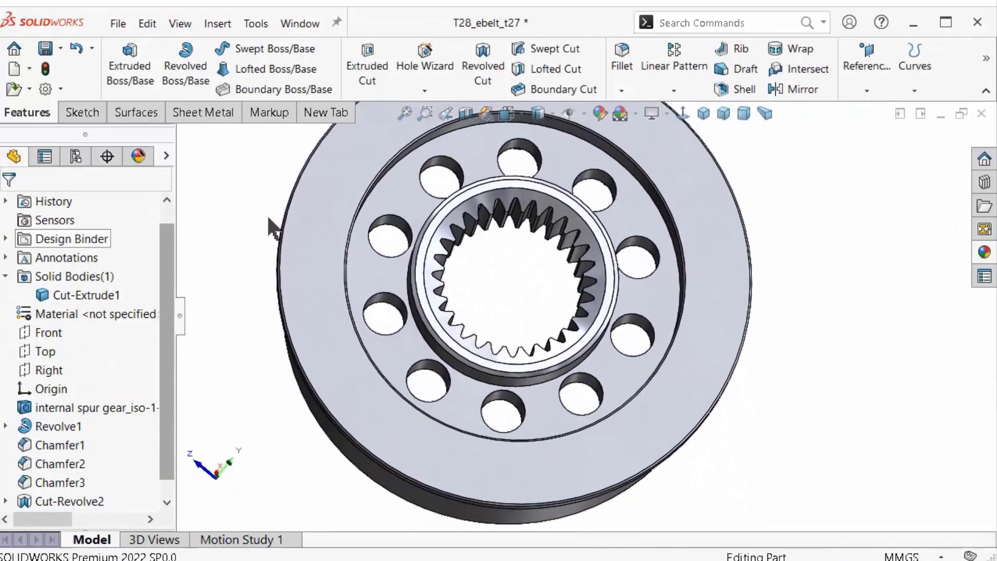
# Specify an ISO M5 tapped Hole Wizard hole, Up To Next, on the front face.
pyautogui.click(78, 501)
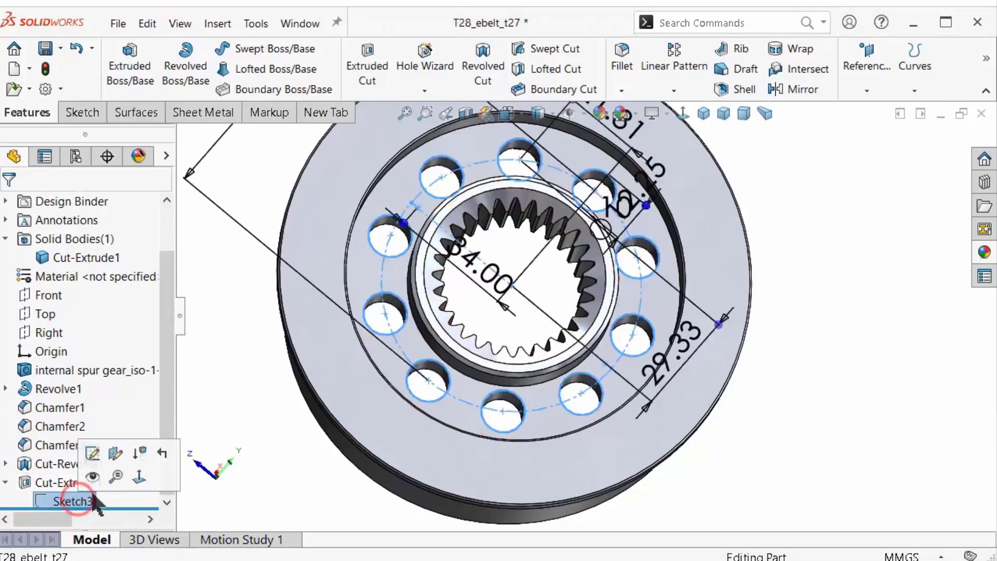
pyautogui.click(682, 114)
pyautogui.click(423, 57)
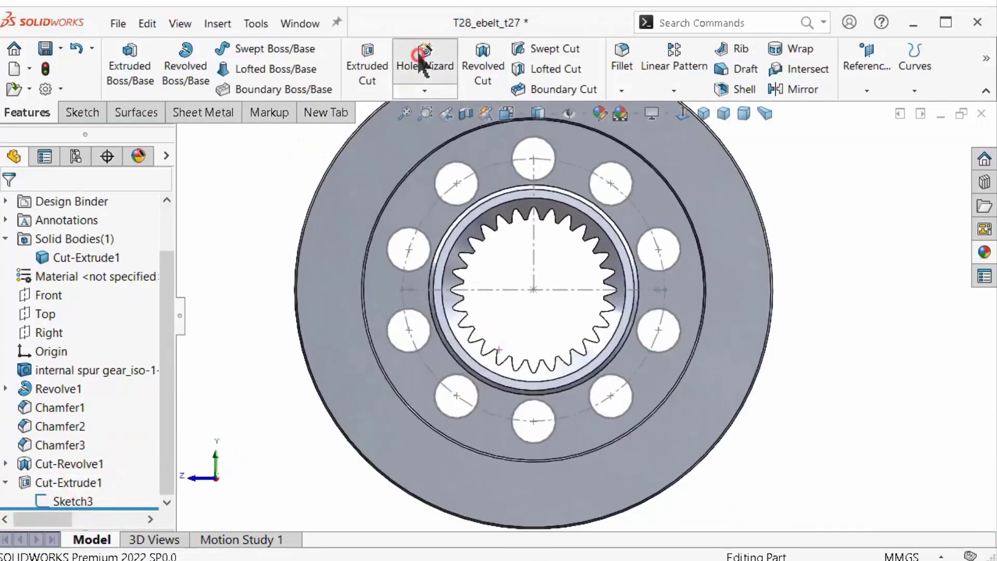
pyautogui.moveTo(165, 307); pyautogui.dragTo(167, 402)
pyautogui.click(134, 367)
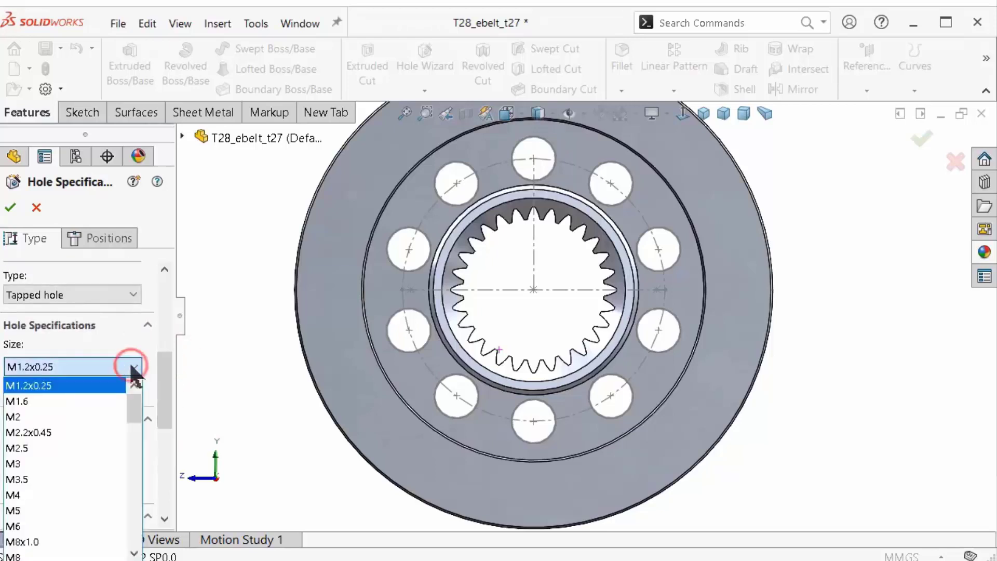
pyautogui.click(63, 512)
pyautogui.scroll(-4, 146, 407)
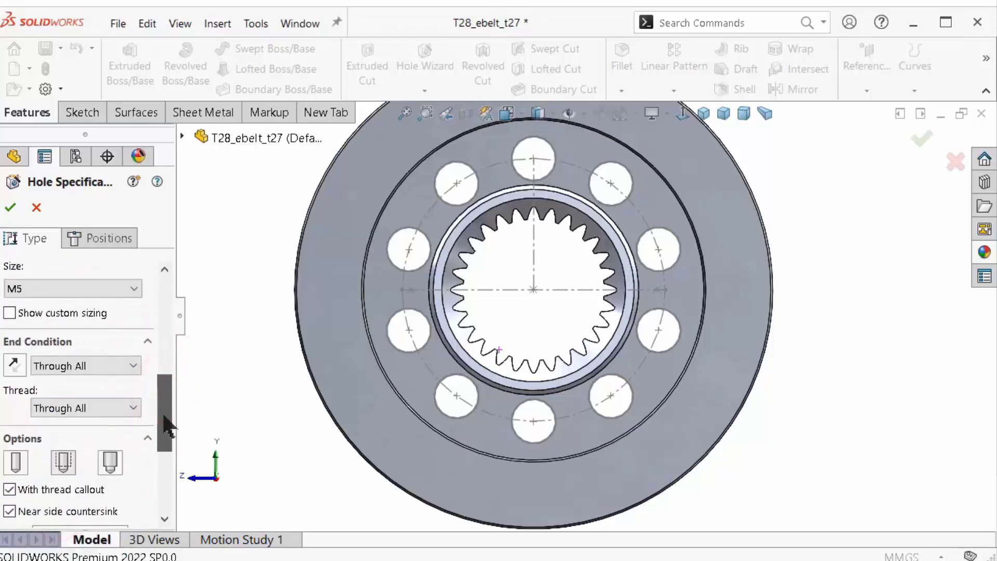
pyautogui.click(102, 316)
pyautogui.scroll(-5, 150, 395)
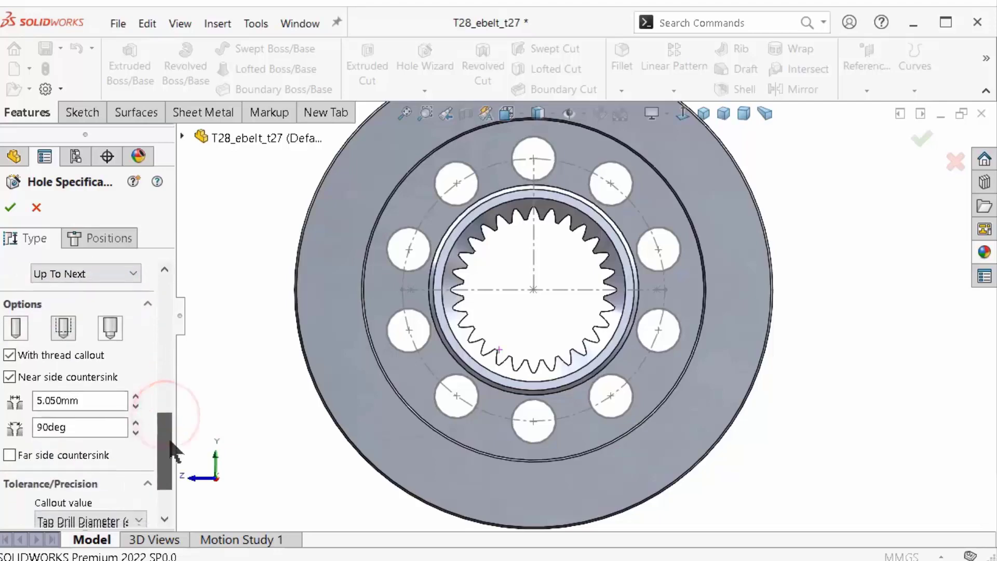
pyautogui.click(130, 235)
# Place two M5 tapped holes at the left and right bolt-circle points.
pyautogui.click(379, 275)
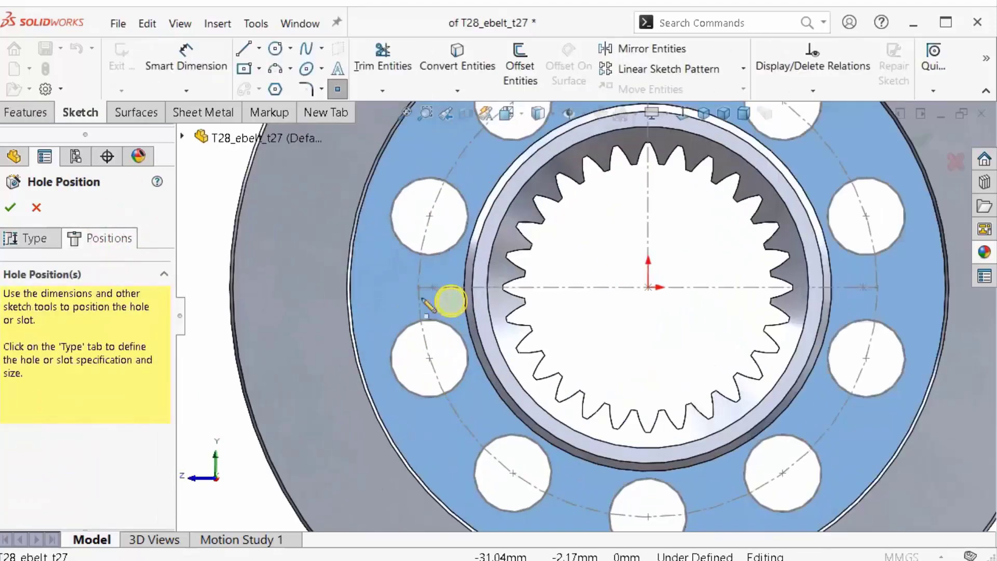
pyautogui.scroll(-3, 451, 300)
pyautogui.moveTo(470, 287); pyautogui.dragTo(472, 285)
pyautogui.scroll(3, 829, 342)
pyautogui.scroll(3, 883, 343)
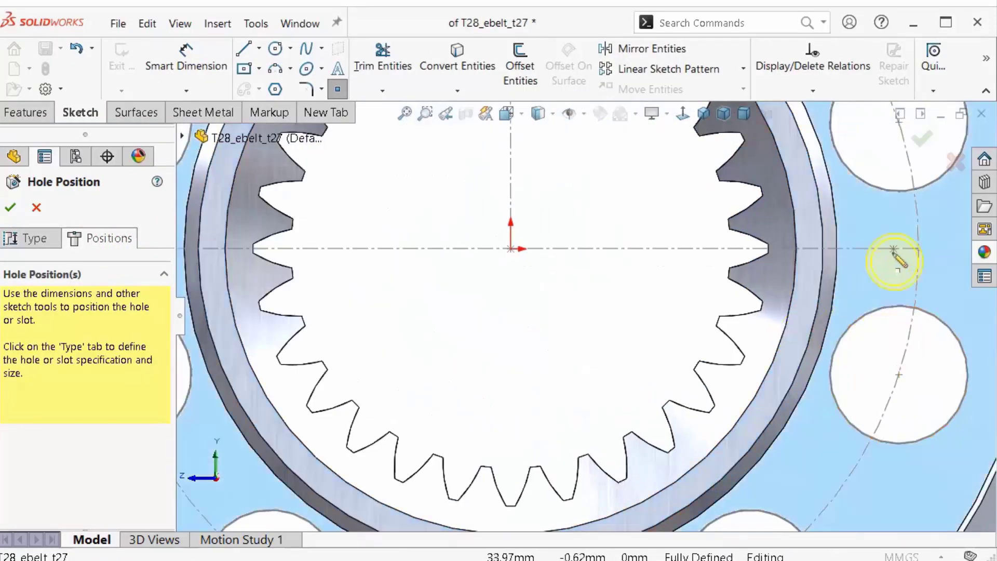
pyautogui.click(890, 256)
pyautogui.scroll(-3, 890, 256)
pyautogui.click(30, 238)
pyautogui.moveTo(166, 303)
pyautogui.mouseDown()
pyautogui.moveTo(182, 488)
pyautogui.moveTo(172, 441)
pyautogui.mouseUp()
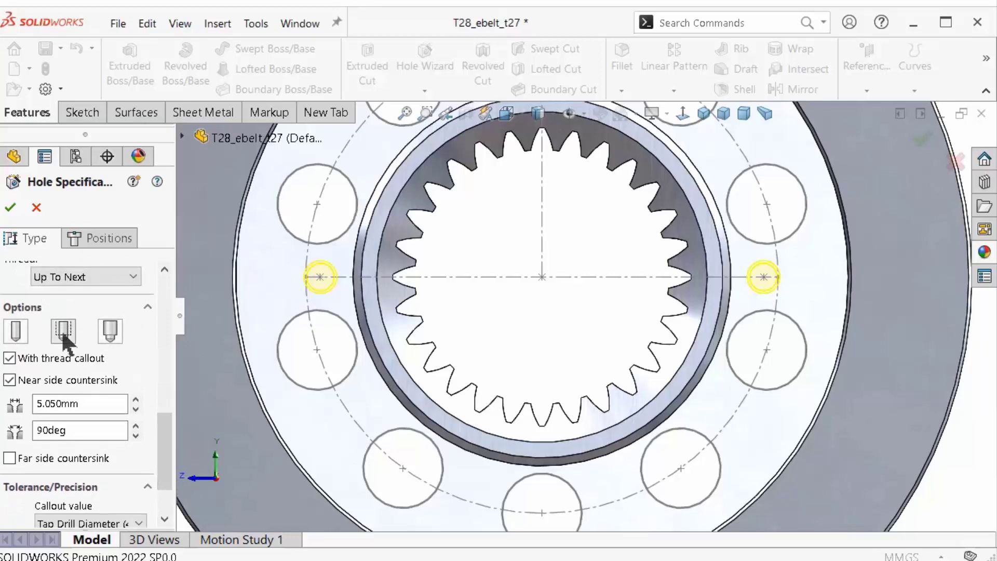
pyautogui.click(10, 208)
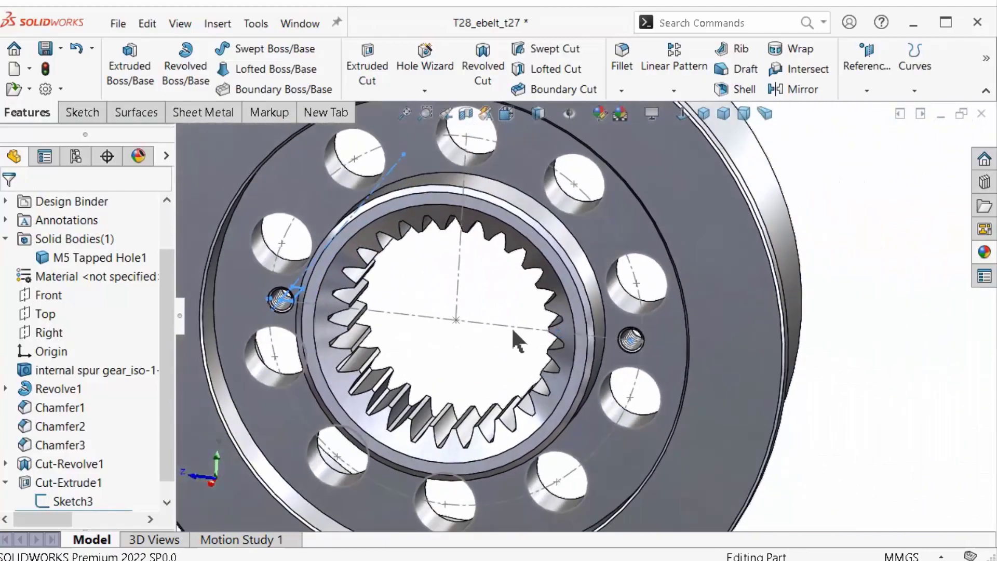
# Hide the hole-pattern sketch and give the whole part a blue appearance.
pyautogui.click(581, 280)
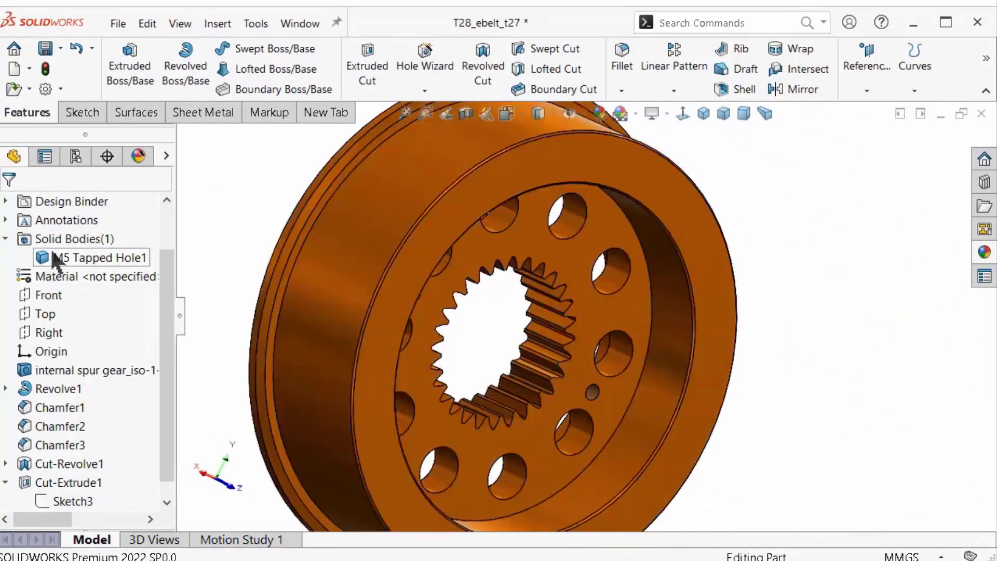
pyautogui.click(56, 258)
pyautogui.click(982, 252)
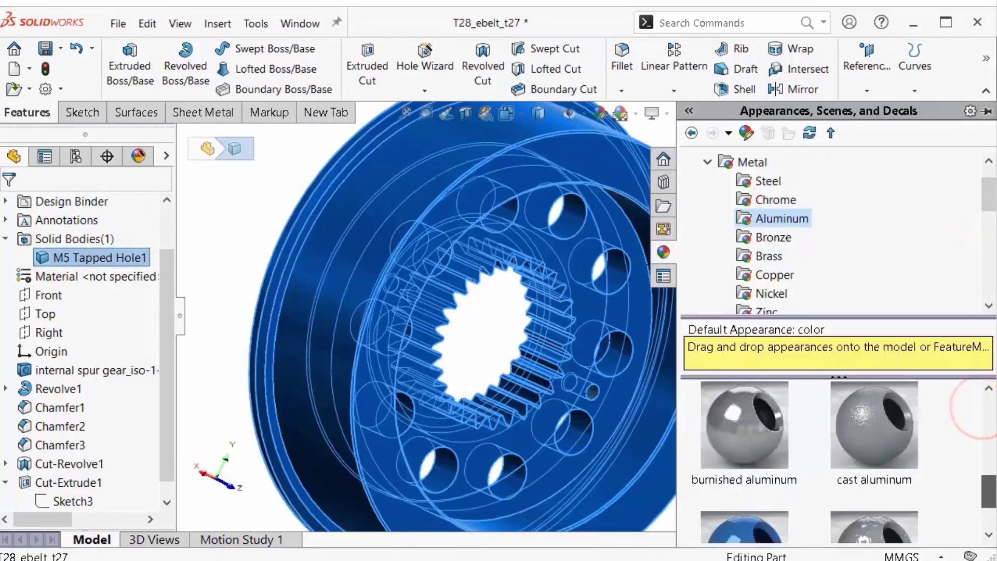
pyautogui.click(269, 265)
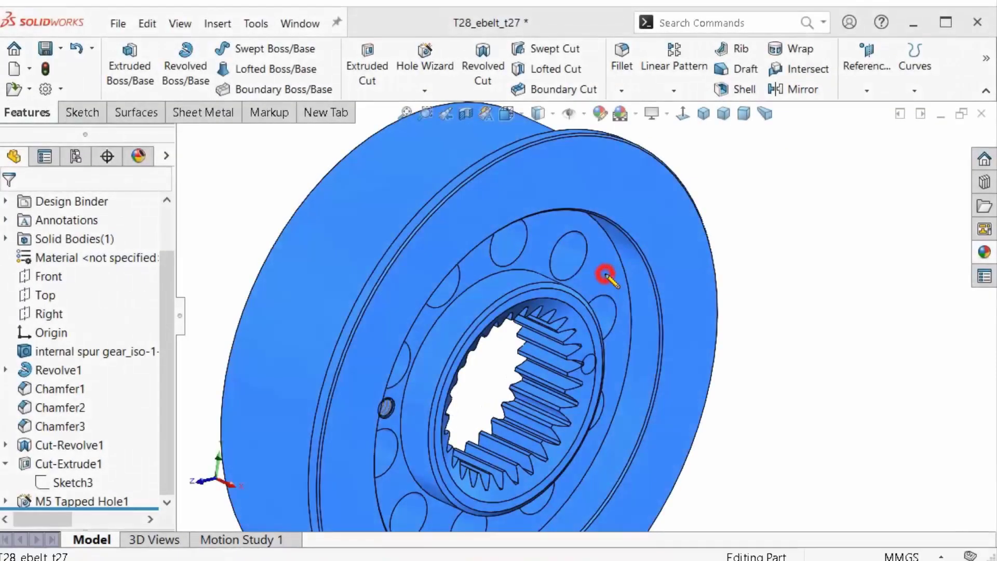
# Select Revolve1 and view the part normal to its front face.
pyautogui.click(605, 272)
pyautogui.click(846, 196)
pyautogui.scroll(-3, 629, 276)
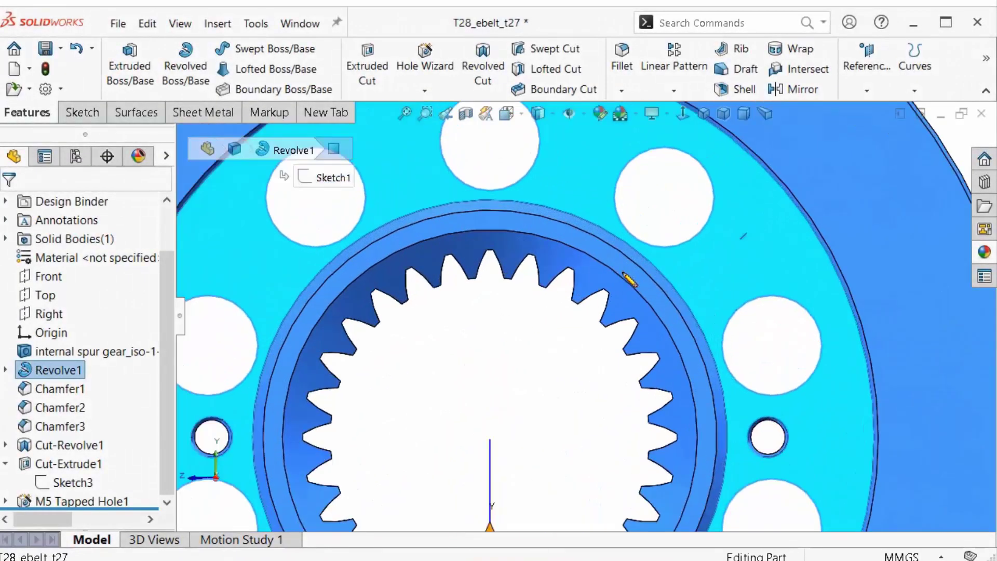
pyautogui.scroll(1, 629, 276)
# Start Sketch6 on the flange face with a horizontal centerline from origin to tooth tip.
pyautogui.click(881, 229)
pyautogui.click(667, 291)
pyautogui.click(735, 220)
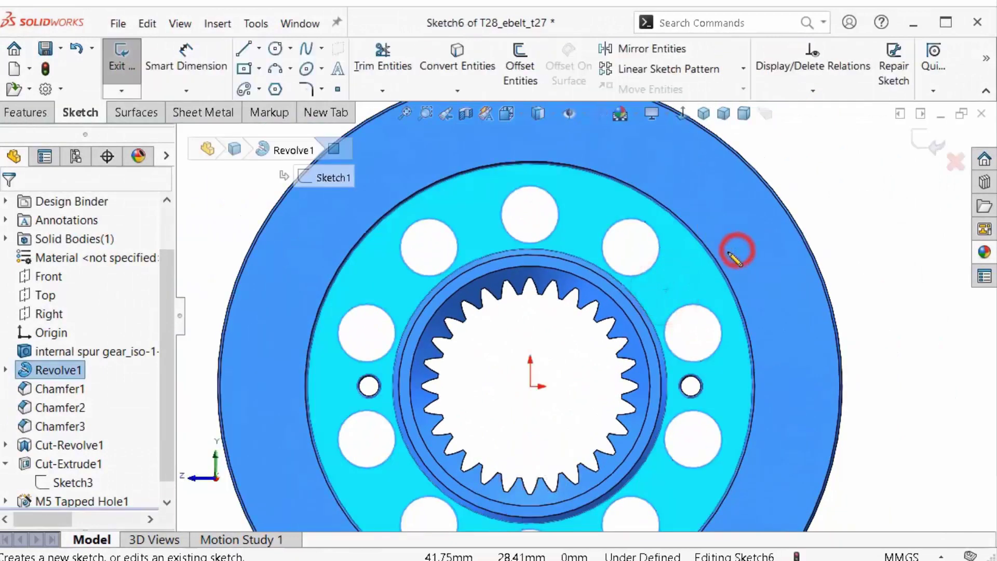
pyautogui.press('s')
pyautogui.click(430, 129)
pyautogui.click(445, 172)
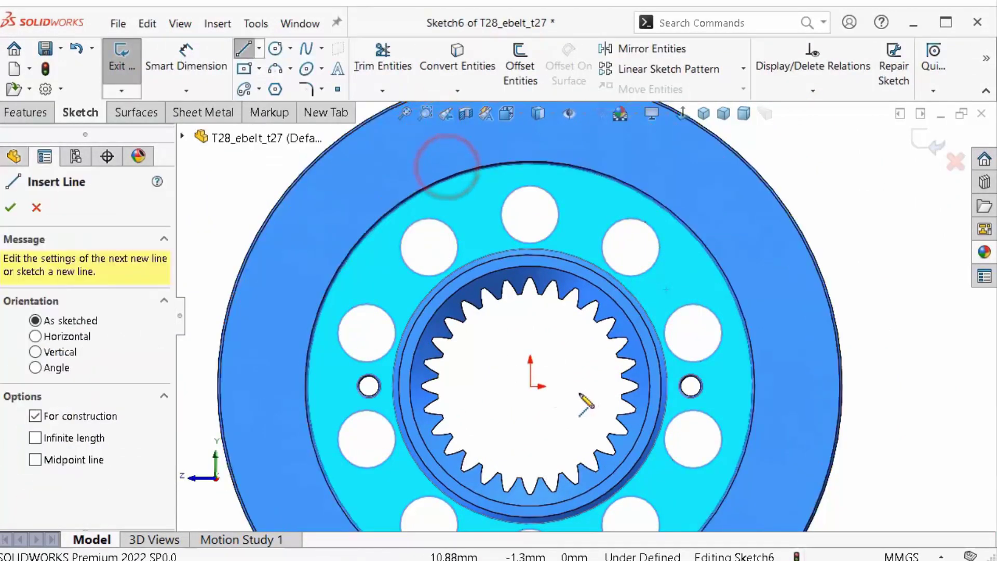
pyautogui.scroll(-4, 633, 381)
pyautogui.click(620, 359)
pyautogui.click(392, 359)
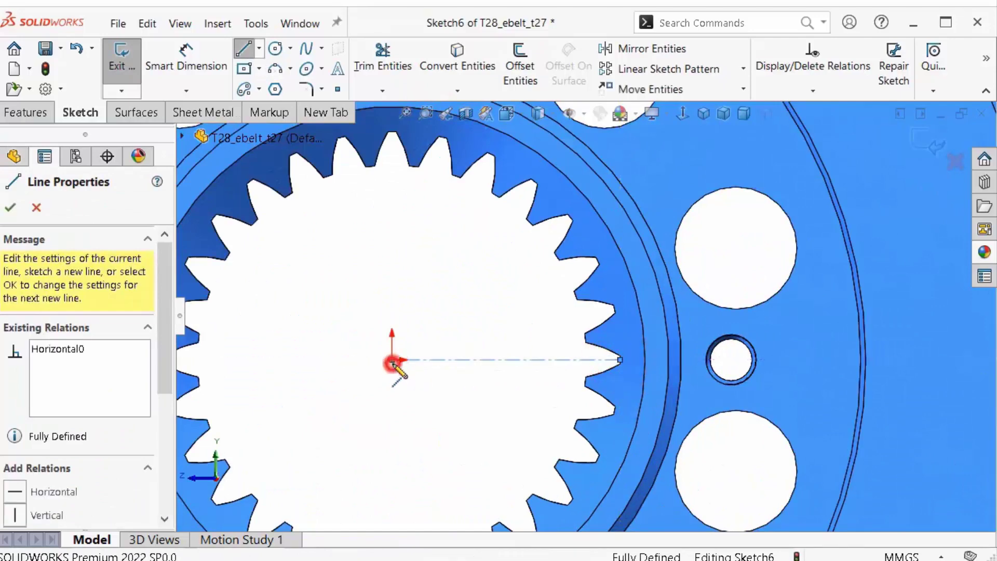
pyautogui.scroll(-2, 529, 221)
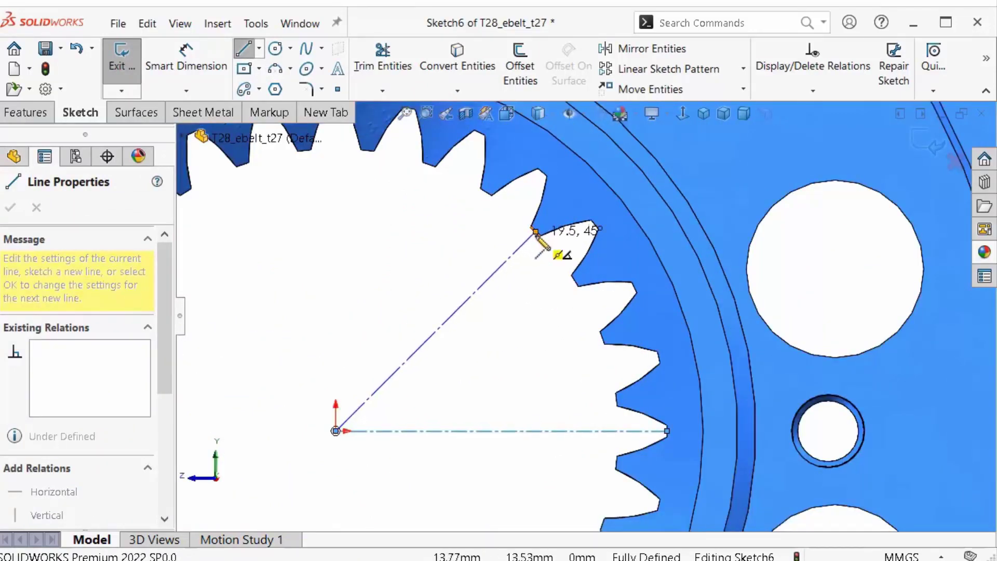
pyautogui.press('Escape')
# Add a 45° reference angle dimension between the centerlines.
pyautogui.press('d')
pyautogui.click(475, 432)
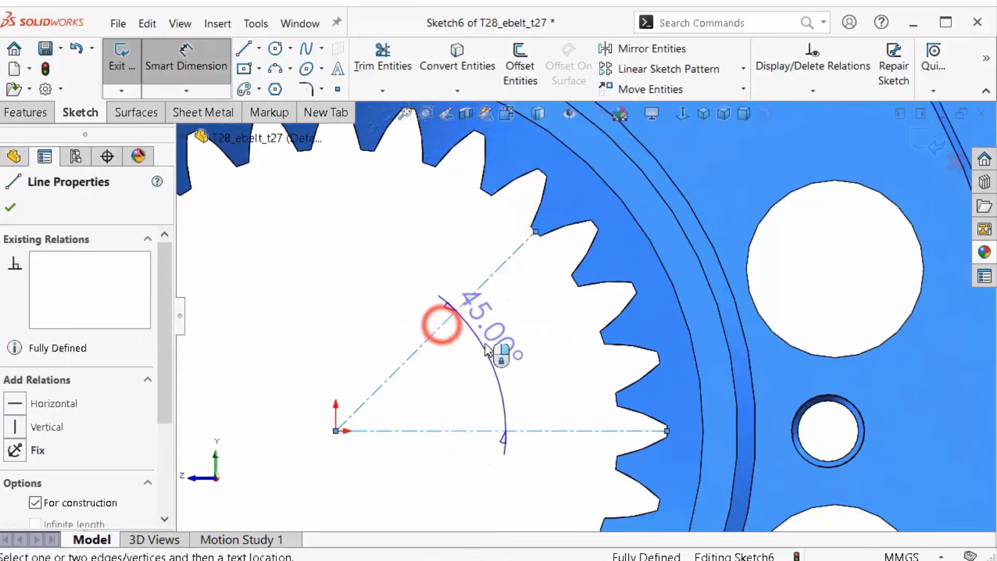
pyautogui.click(508, 378)
pyautogui.click(519, 296)
pyautogui.click(467, 229)
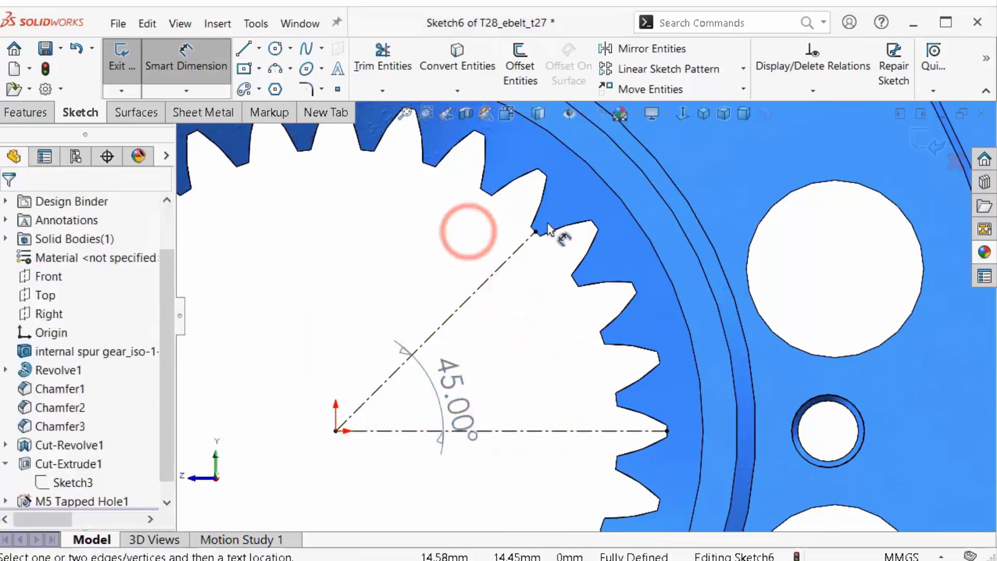
pyautogui.scroll(-4, 551, 150)
# Draw a three-point arc across the tooth tip, coradial with the gear edge.
pyautogui.click(275, 67)
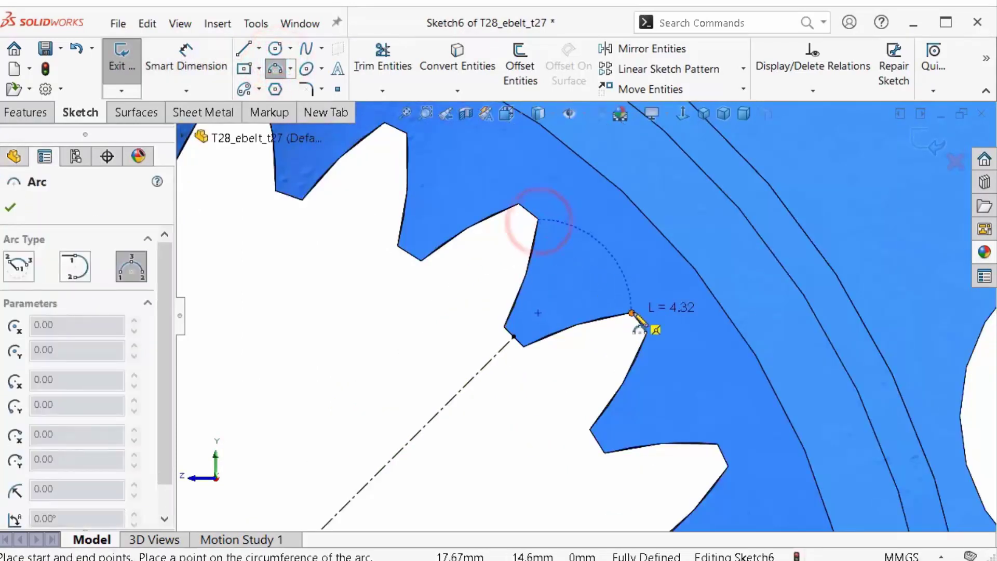
pyautogui.click(614, 292)
pyautogui.scroll(-2, 634, 317)
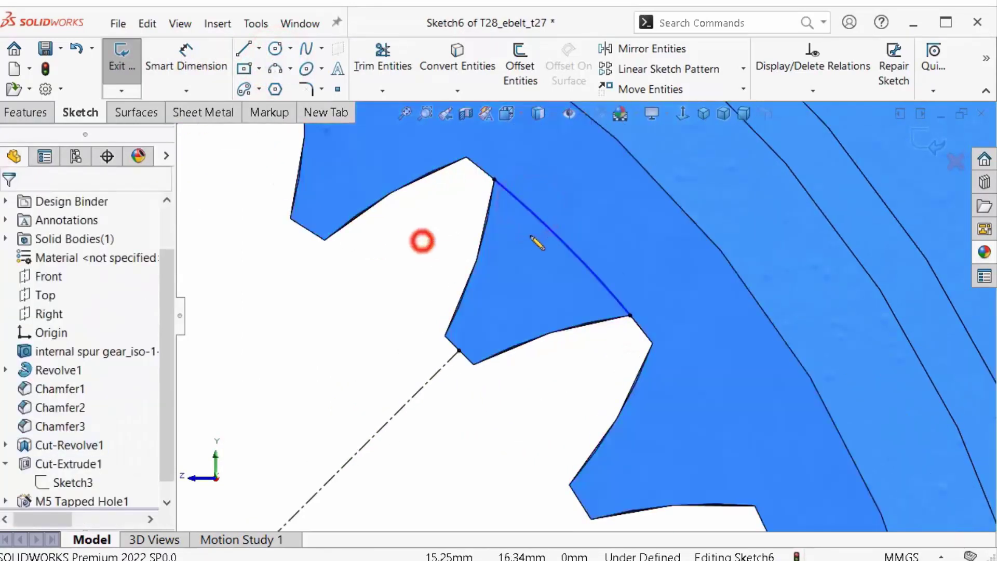
pyautogui.keyDown('ctrl'); pyautogui.click(645, 352); pyautogui.keyUp('ctrl')
pyautogui.click(690, 278)
pyautogui.click(285, 250)
pyautogui.scroll(-2, 470, 262)
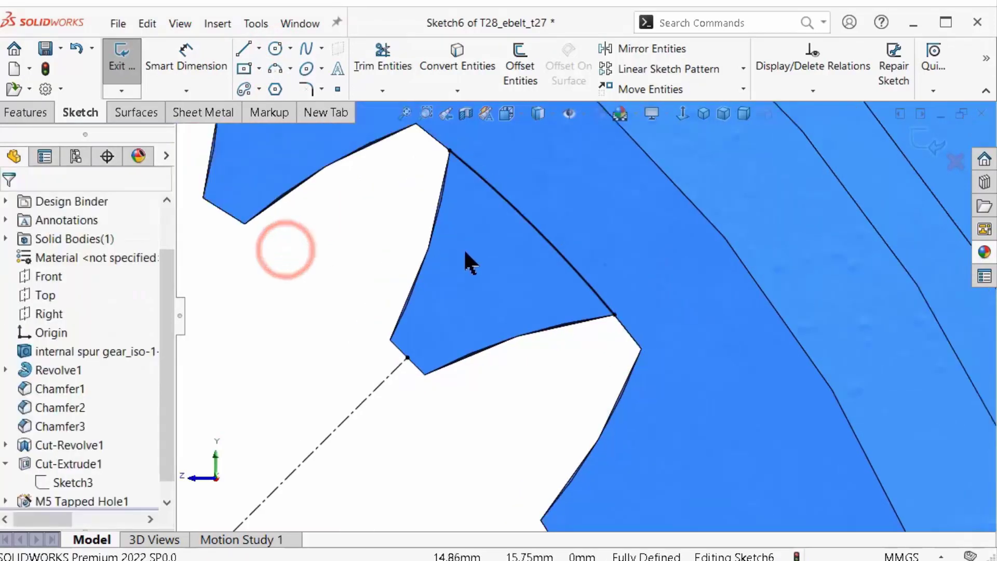
pyautogui.scroll(-2, 438, 227)
pyautogui.scroll(-2, 434, 251)
pyautogui.scroll(2, 434, 251)
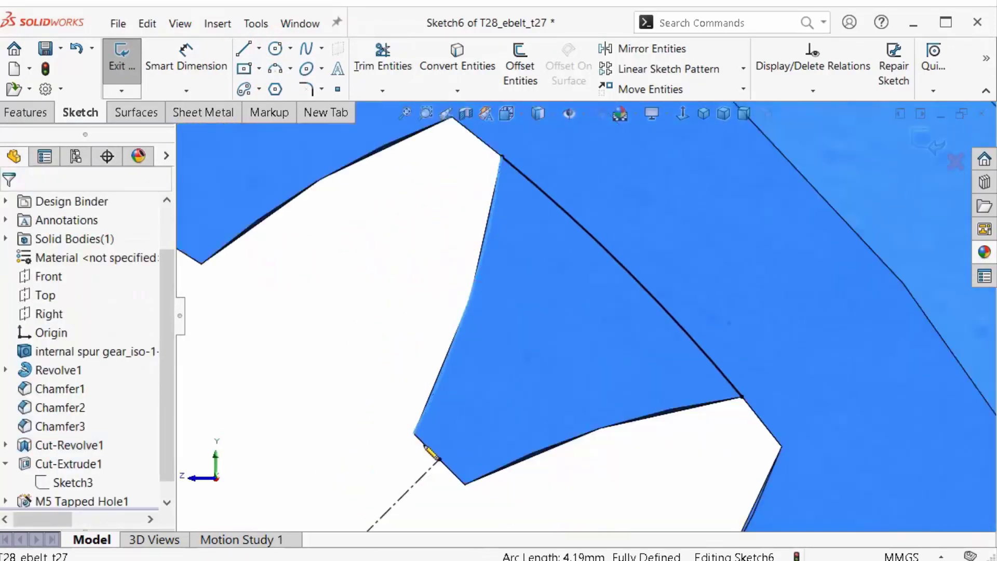
pyautogui.scroll(3, 456, 256)
pyautogui.scroll(2, 483, 285)
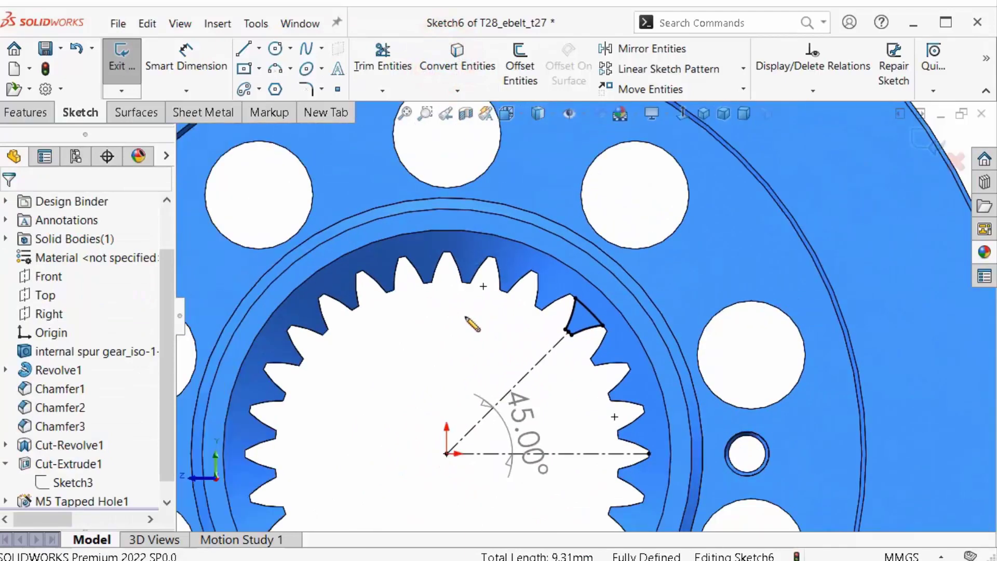
pyautogui.scroll(-1, 460, 311)
pyautogui.scroll(-1, 466, 316)
# Orbit to a 3D view and start an extruded cut from Sketch6.
pyautogui.moveTo(460, 310); pyautogui.dragTo(395, 280, button='middle')
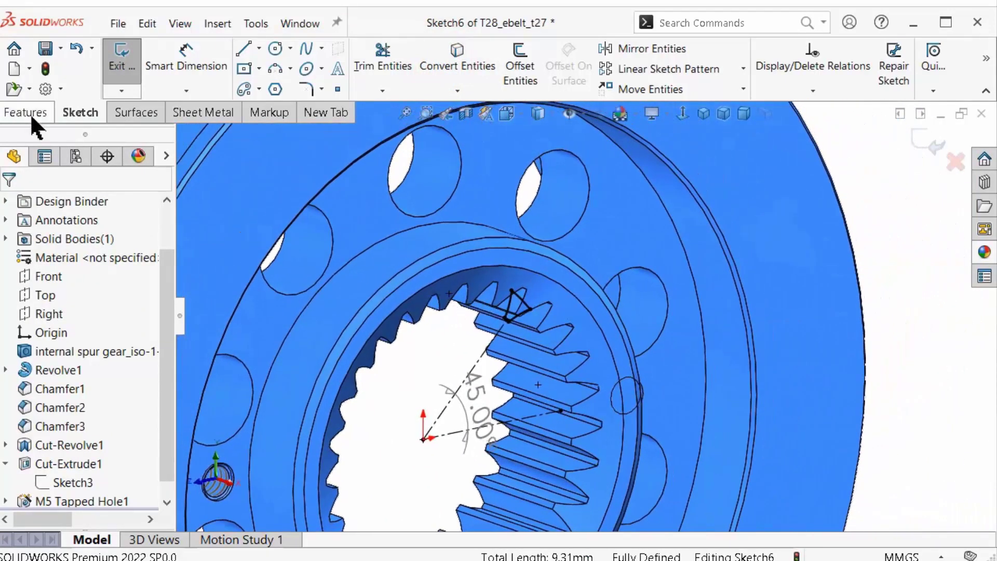
pyautogui.click(27, 112)
pyautogui.click(369, 64)
pyautogui.click(88, 316)
# Cut the profile Through All - Both directions and rename the feature keyway_cut.
pyautogui.click(111, 356)
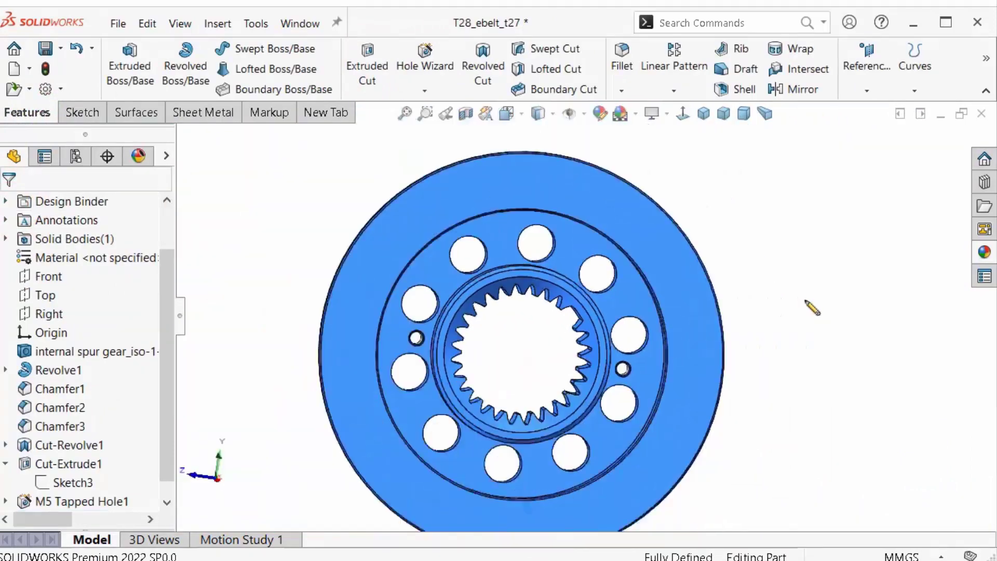
pyautogui.moveTo(817, 253)
pyautogui.mouseDown(button='middle')
pyautogui.moveTo(777, 256)
pyautogui.moveTo(235, 436)
pyautogui.mouseUp(button='middle')
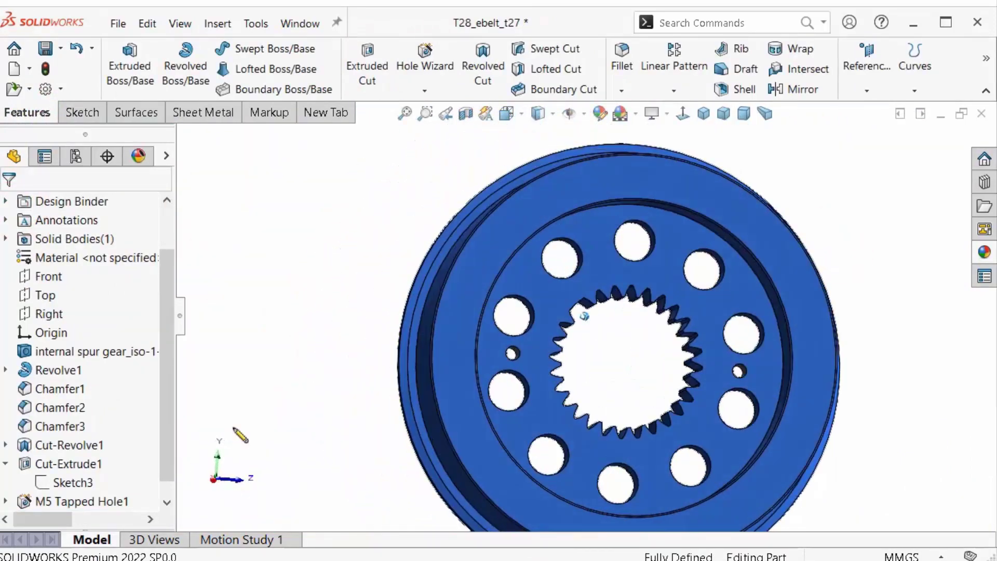
pyautogui.moveTo(162, 430); pyautogui.dragTo(167, 475)
pyautogui.click(72, 502)
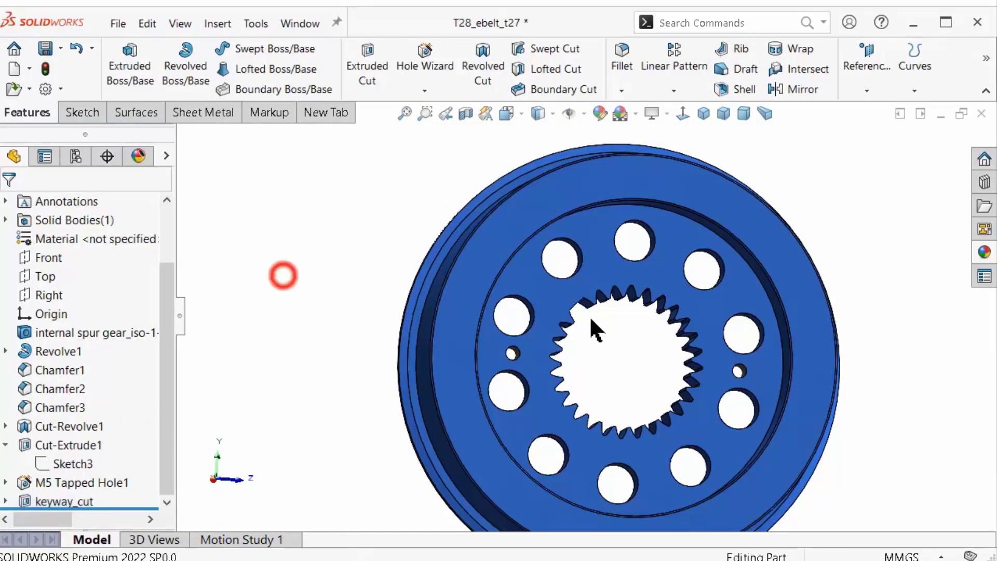
pyautogui.moveTo(596, 330); pyautogui.dragTo(621, 329, button='middle')
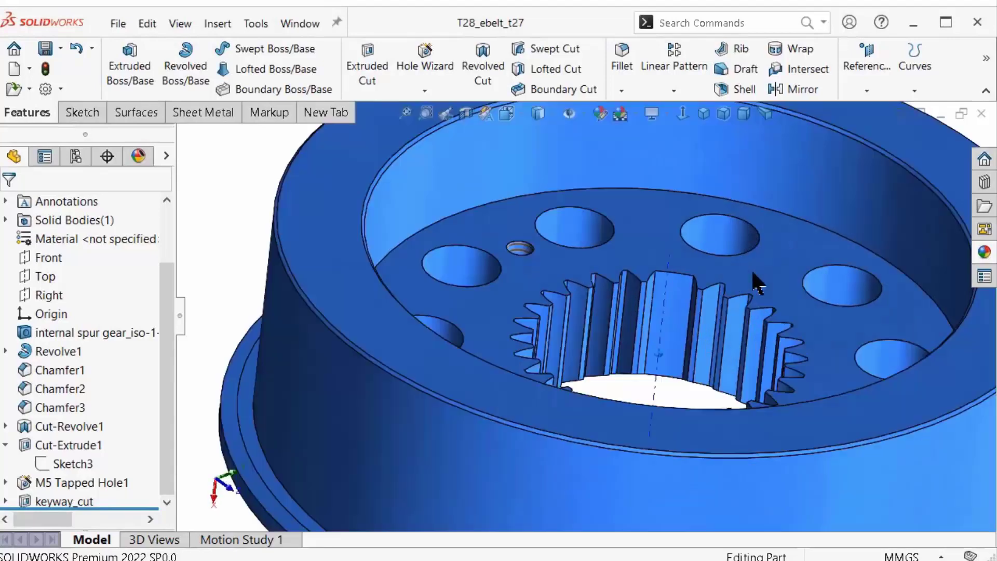
# Edit Chamfer3 to delete one of its two face references.
pyautogui.click(371, 305)
pyautogui.click(258, 244)
pyautogui.click(47, 407)
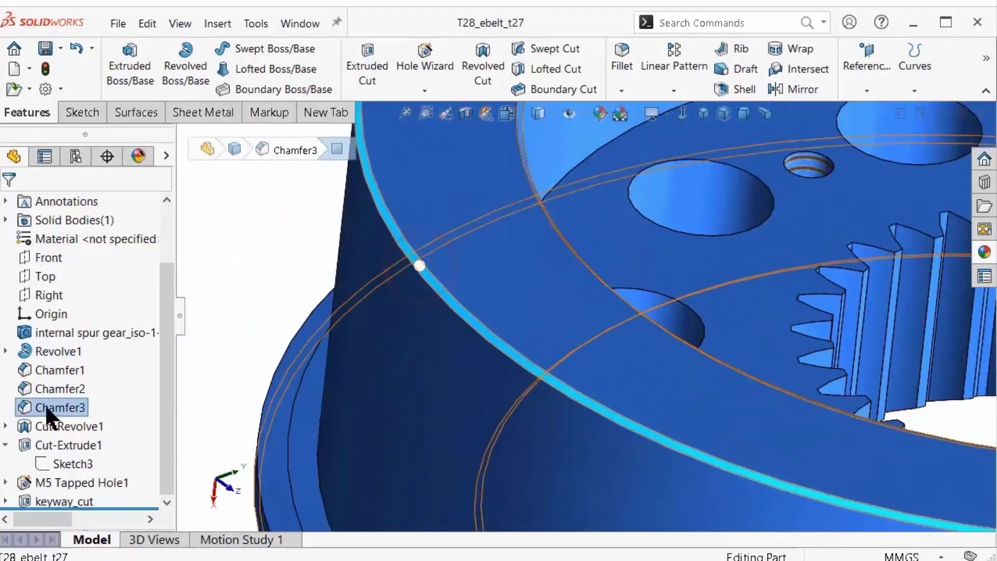
pyautogui.click(58, 360)
pyautogui.rightClick(58, 317)
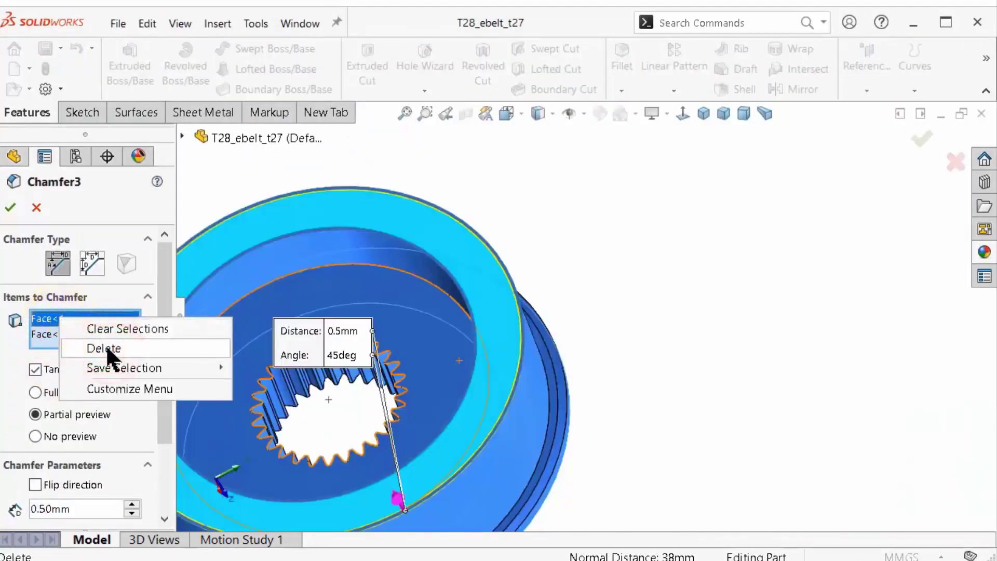
pyautogui.click(105, 344)
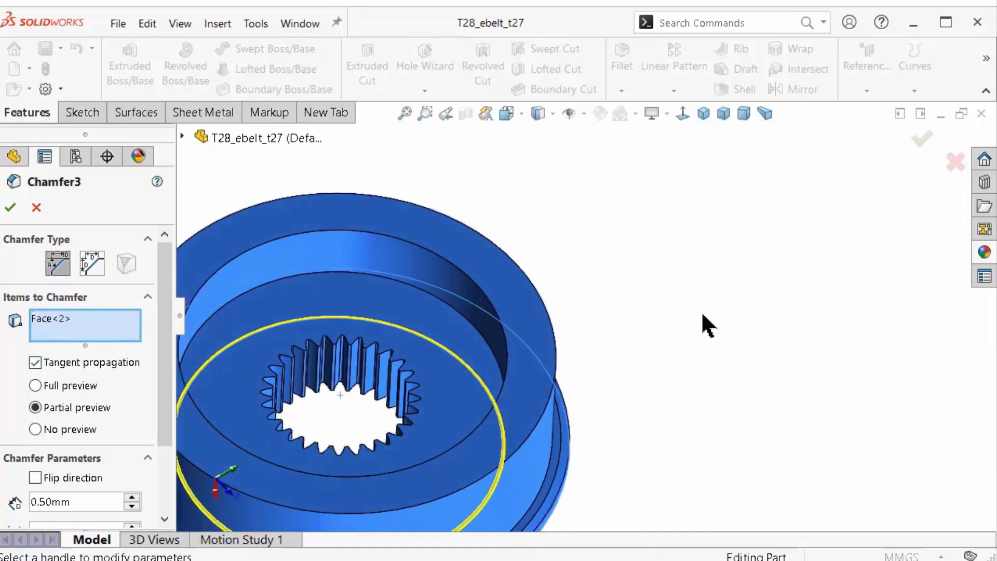
pyautogui.click(11, 208)
pyautogui.moveTo(670, 237); pyautogui.dragTo(559, 284, button='middle')
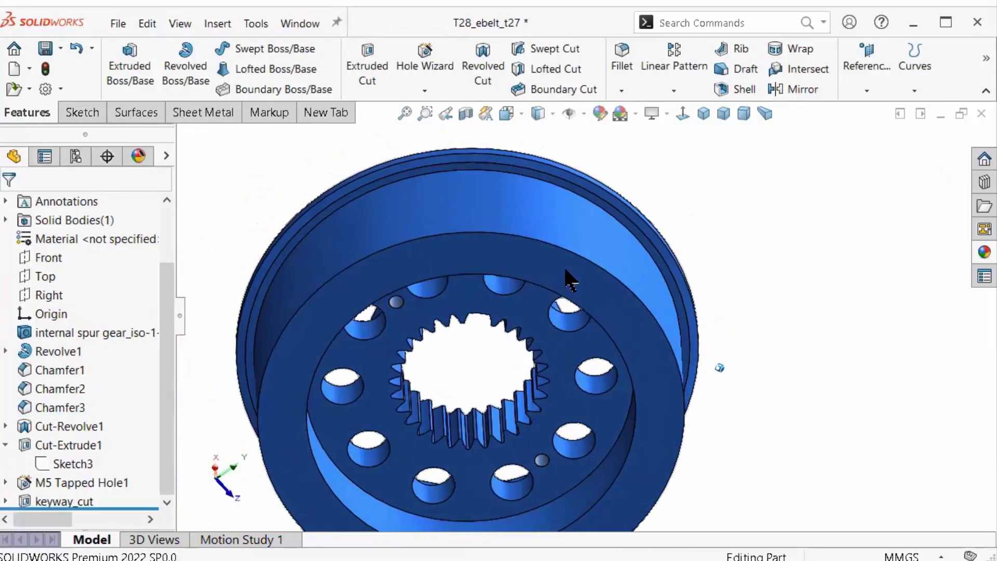
# Start a sketch on the gear's front face with a vertical centerline from the origin to the rim.
pyautogui.click(561, 291)
pyautogui.click(619, 272)
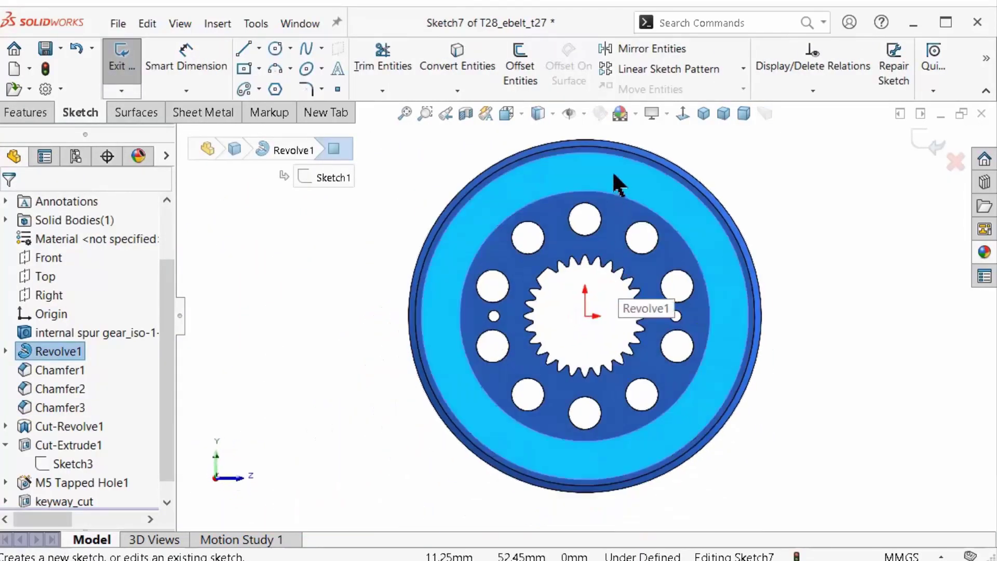
pyautogui.press('s')
pyautogui.click(754, 209)
pyautogui.click(756, 251)
pyautogui.click(568, 398)
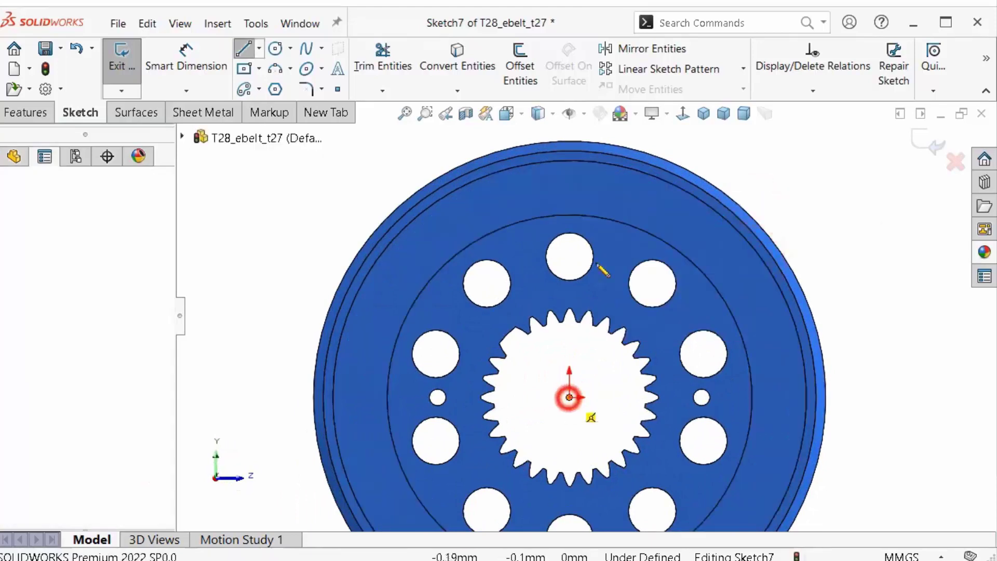
pyautogui.scroll(-3, 582, 198)
pyautogui.scroll(-1, 577, 193)
pyautogui.scroll(-1, 545, 203)
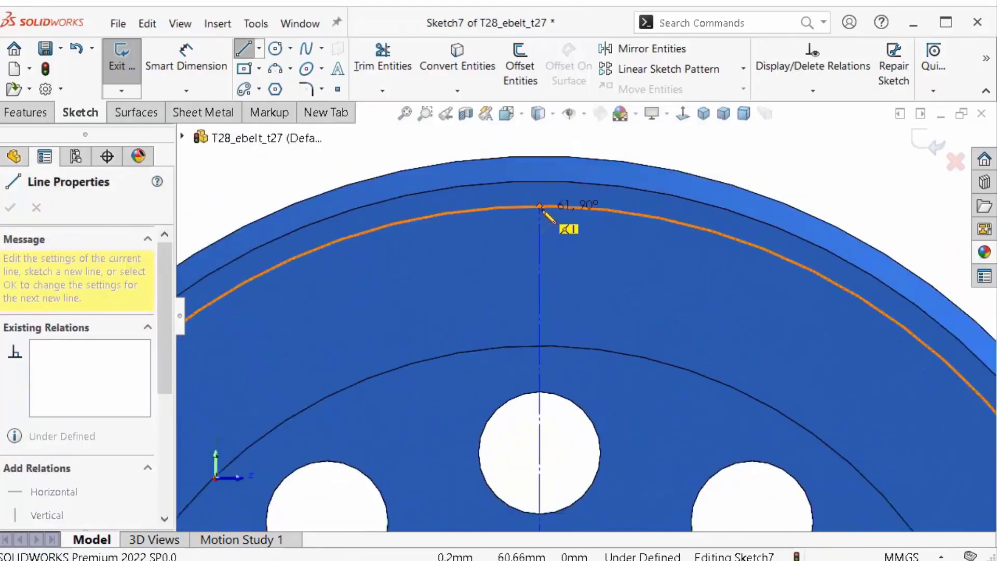
pyautogui.click(540, 207)
pyautogui.press('Escape')
pyautogui.press('f')
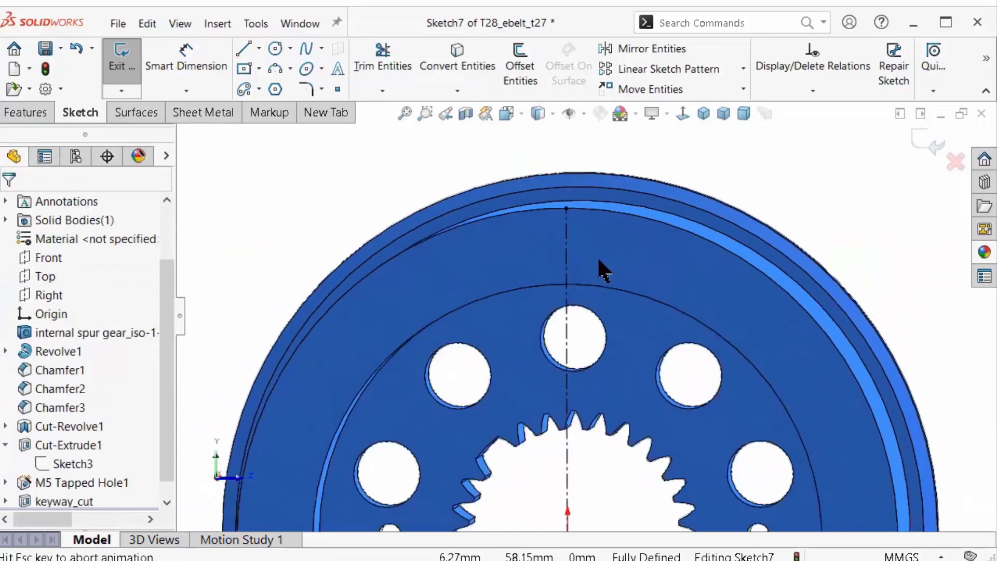
# Draw a semicircular centrepoint arc centred on the centerline.
pyautogui.scroll(-3, 592, 190)
pyautogui.click(290, 68)
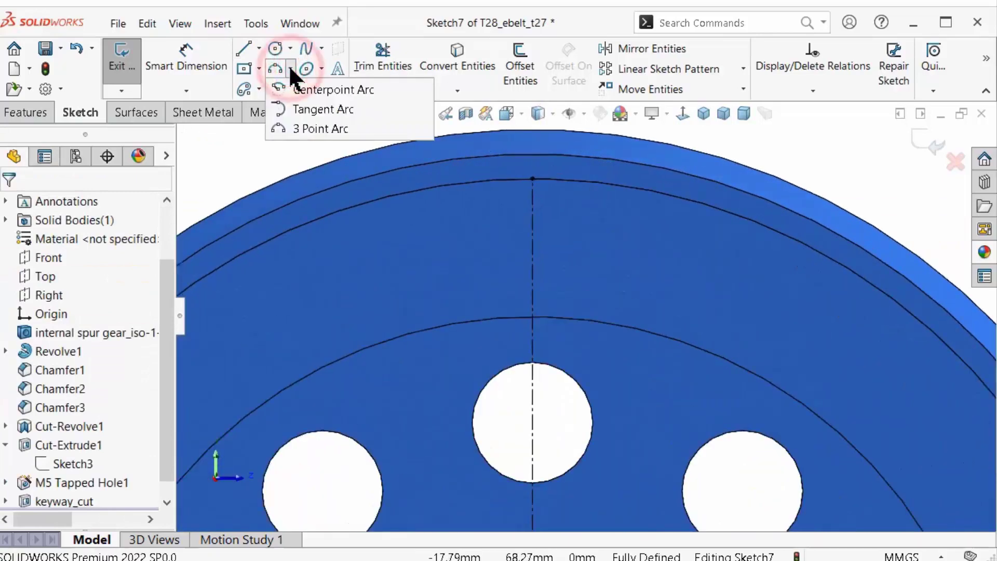
pyautogui.click(312, 107)
pyautogui.scroll(-3, 456, 293)
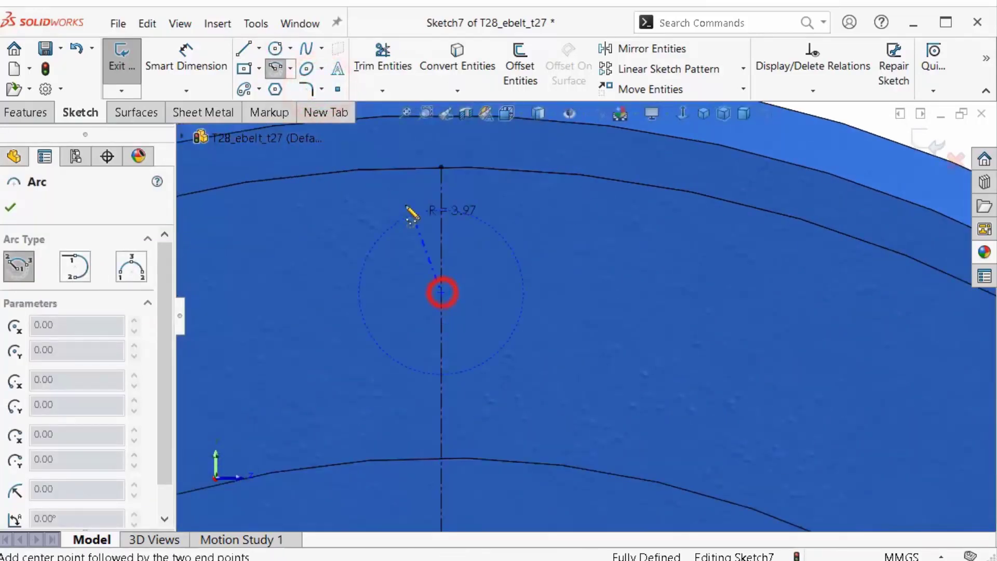
pyautogui.click(580, 293)
pyautogui.press('f')
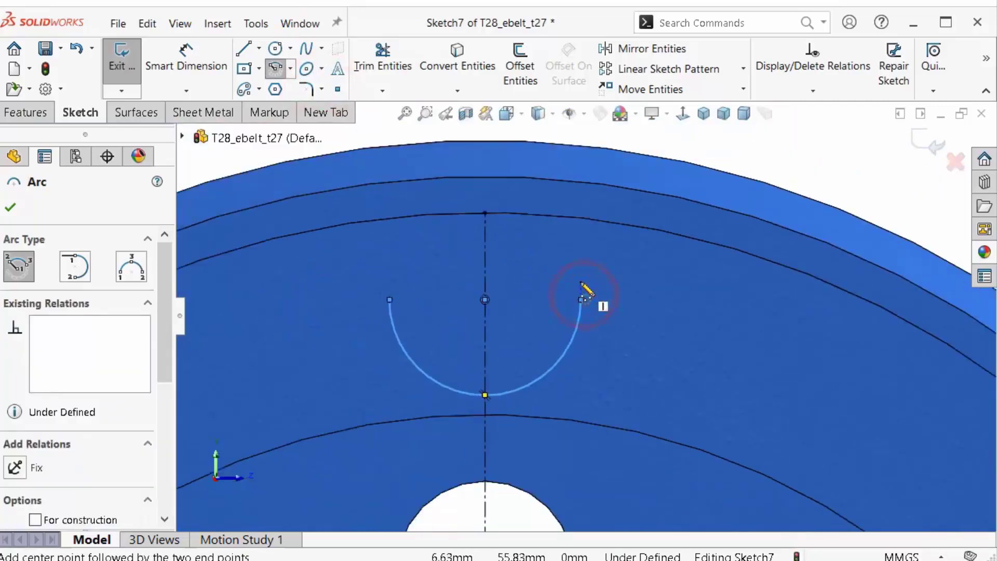
# Dimension the semicircular arc to a radius of 4.75 mm.
pyautogui.press('s')
pyautogui.click(642, 315)
pyautogui.scroll(-3, 591, 156)
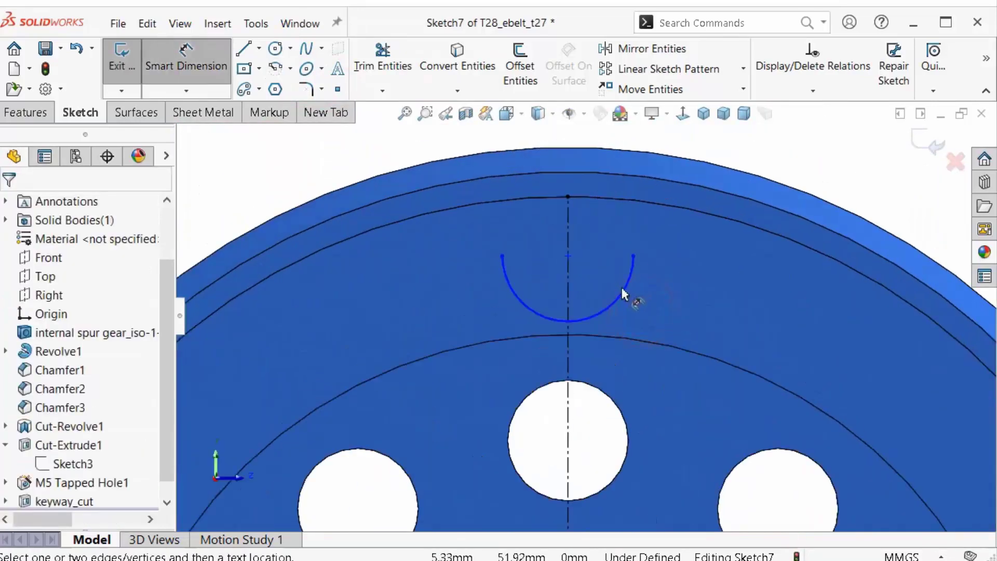
pyautogui.click(576, 307)
pyautogui.click(603, 284)
pyautogui.write('4.75')
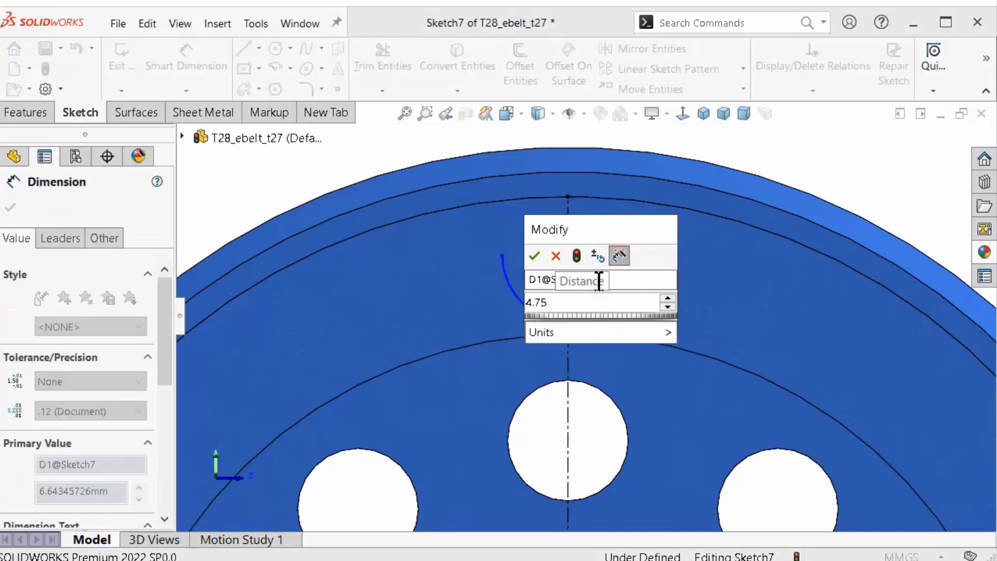
pyautogui.press('Return')
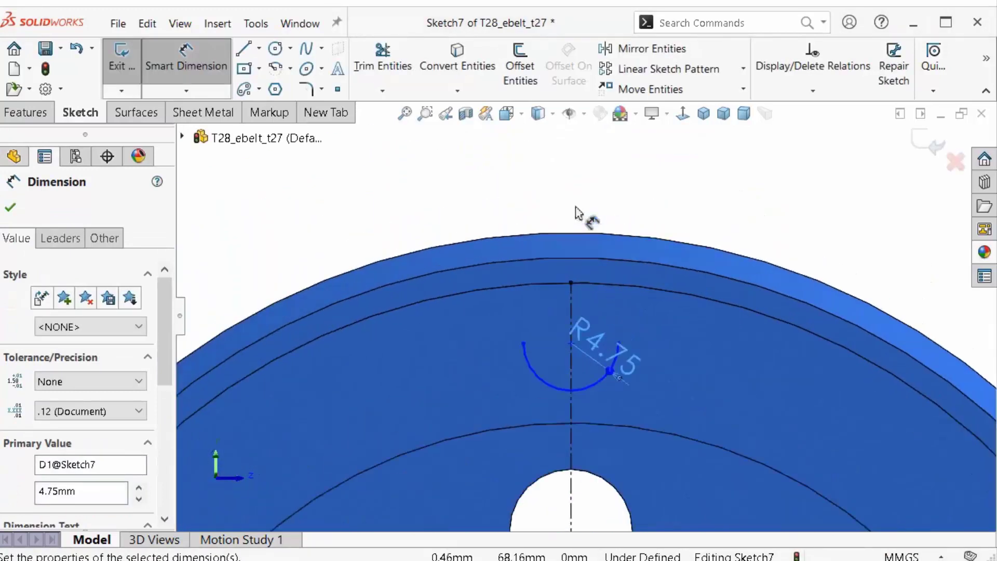
pyautogui.click(574, 189)
pyautogui.scroll(-5, 561, 314)
pyautogui.scroll(-1, 523, 275)
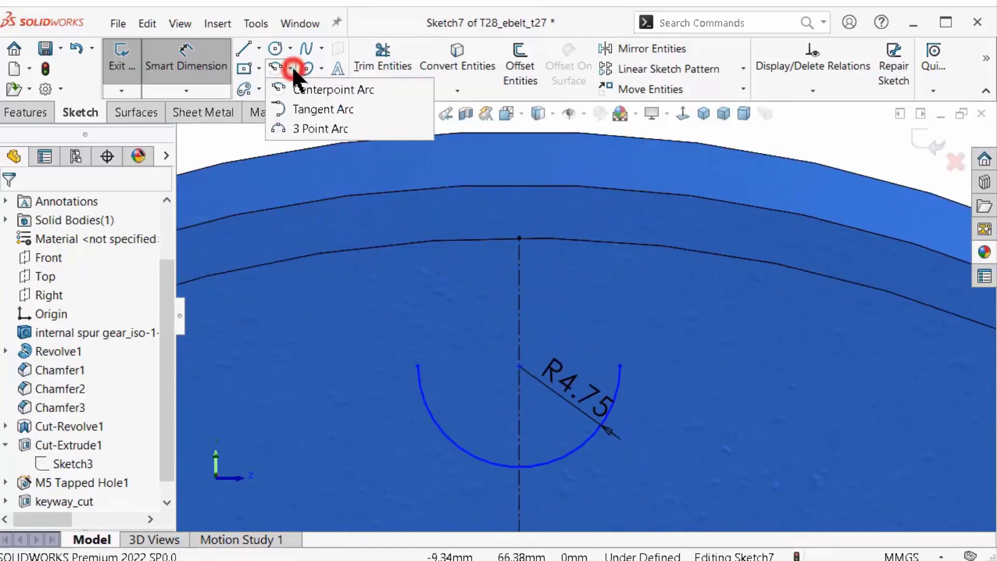
# Draw a three-point arc along the rim edge, with the centerline's top point as its midpoint.
pyautogui.click(317, 130)
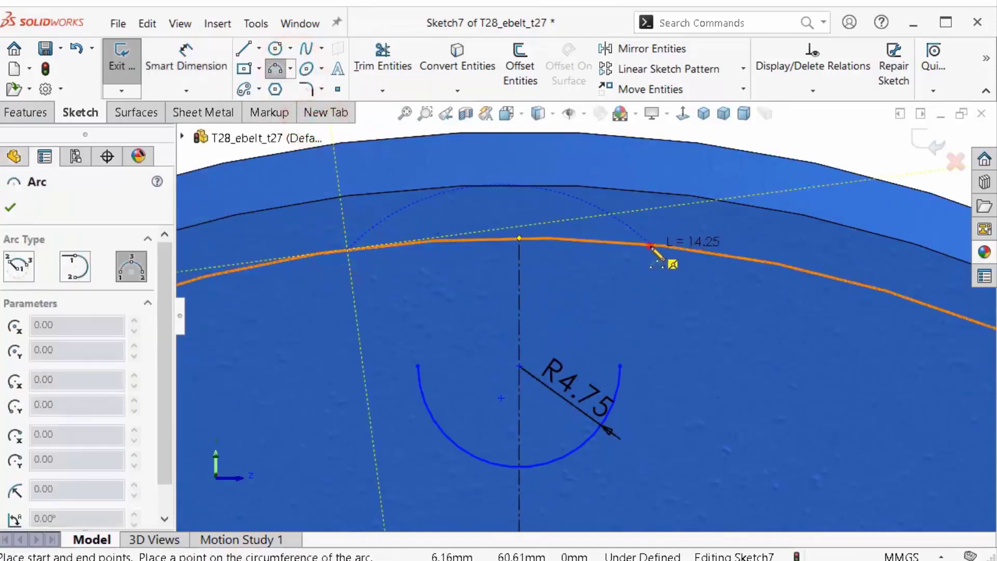
pyautogui.click(544, 241)
pyautogui.press('Escape')
pyautogui.scroll(-2, 558, 214)
pyautogui.scroll(-2, 567, 278)
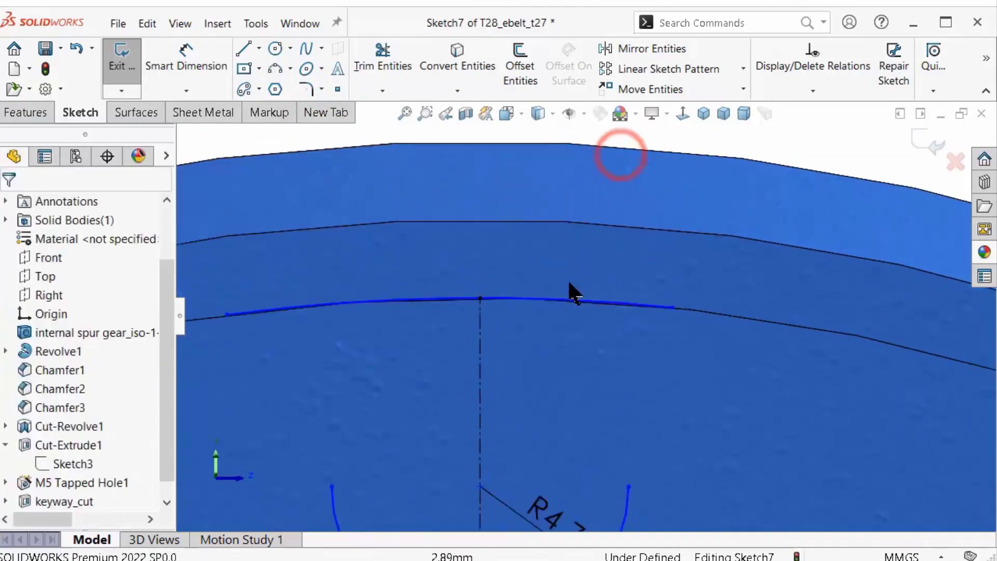
pyautogui.click(555, 300)
pyautogui.keyDown('ctrl'); pyautogui.click(480, 298); pyautogui.keyUp('ctrl')
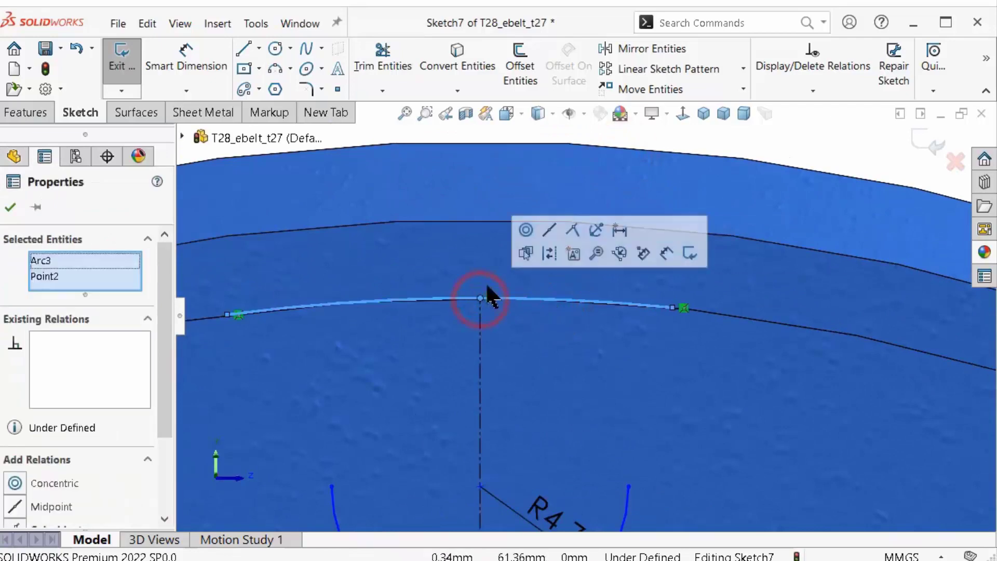
pyautogui.click(554, 230)
pyautogui.click(801, 138)
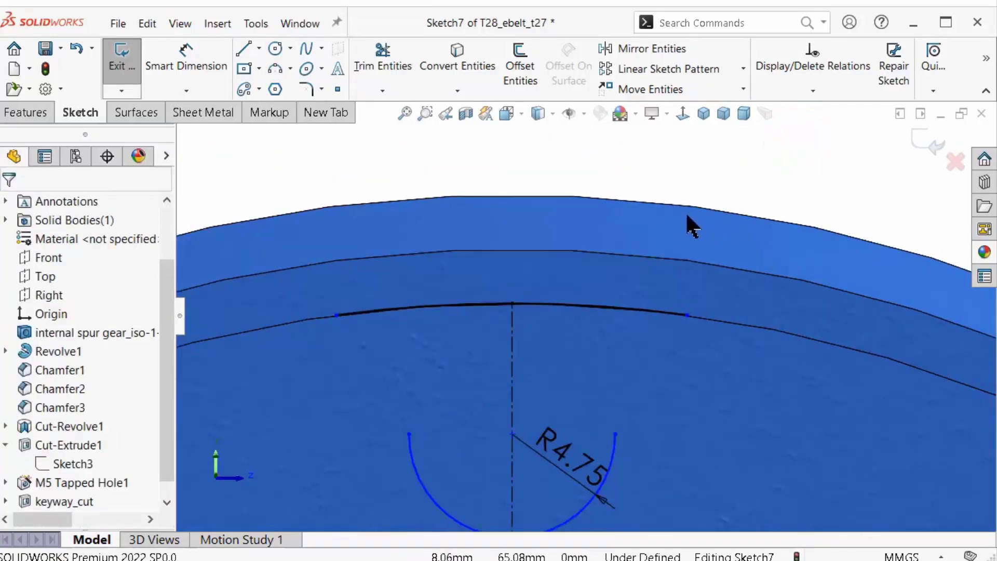
pyautogui.press('f')
pyautogui.scroll(-3, 762, 248)
# Dimension the rim arc's length to 11.25.
pyautogui.press('s')
pyautogui.click(730, 236)
pyautogui.scroll(-2, 730, 235)
pyautogui.scroll(-3, 636, 311)
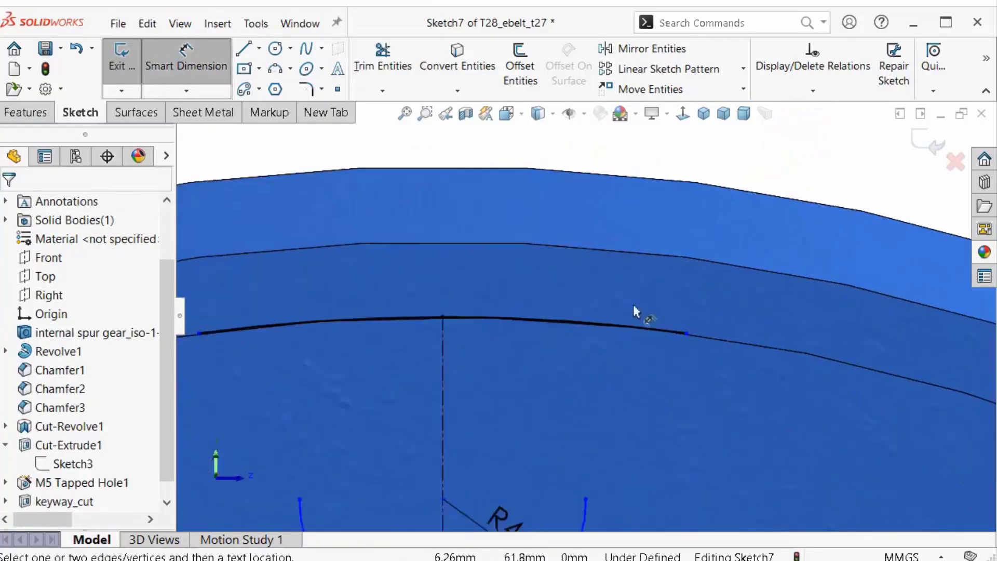
pyautogui.click(686, 335)
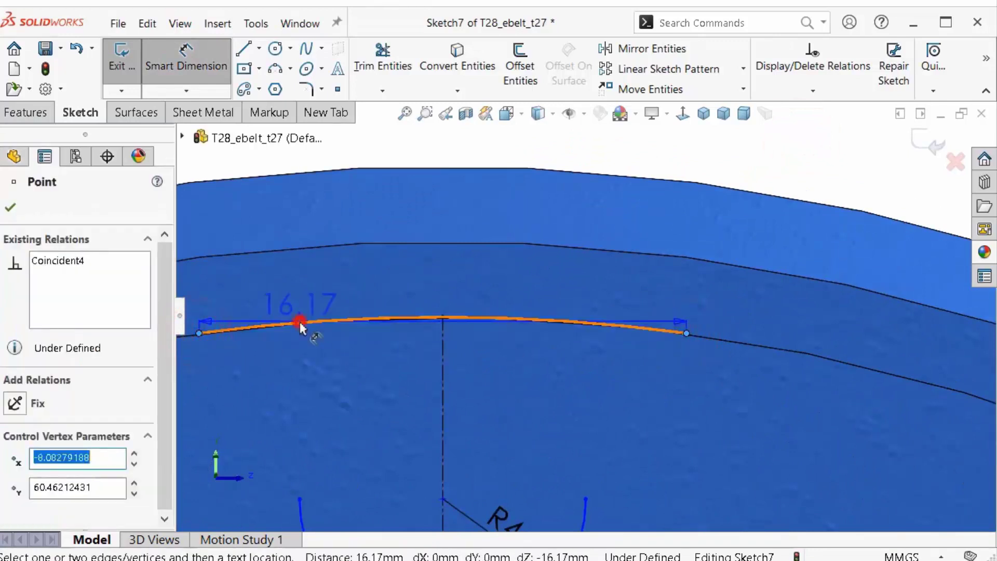
pyautogui.click(301, 324)
pyautogui.click(459, 190)
pyautogui.click(455, 173)
pyautogui.write('11.25')
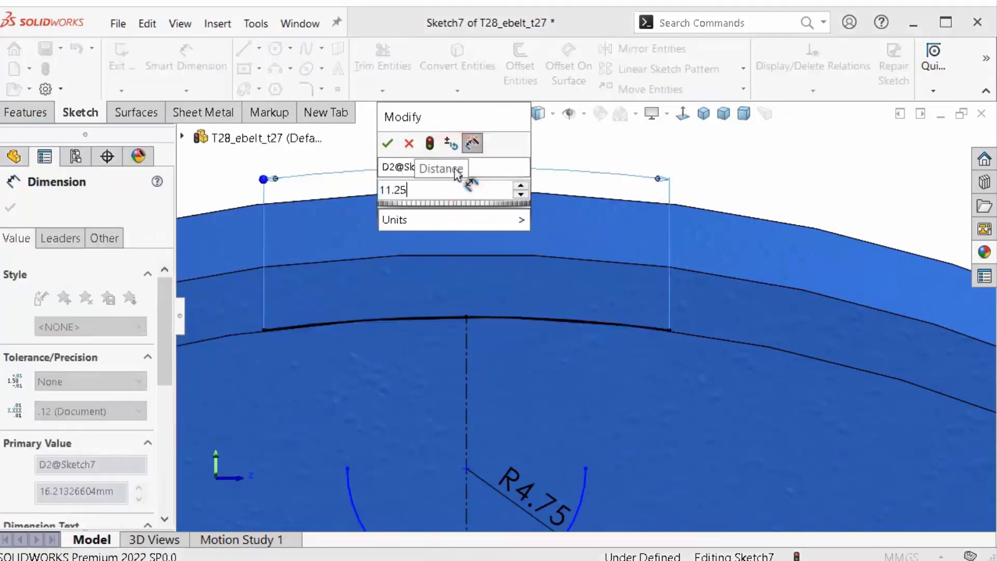
pyautogui.press('Return')
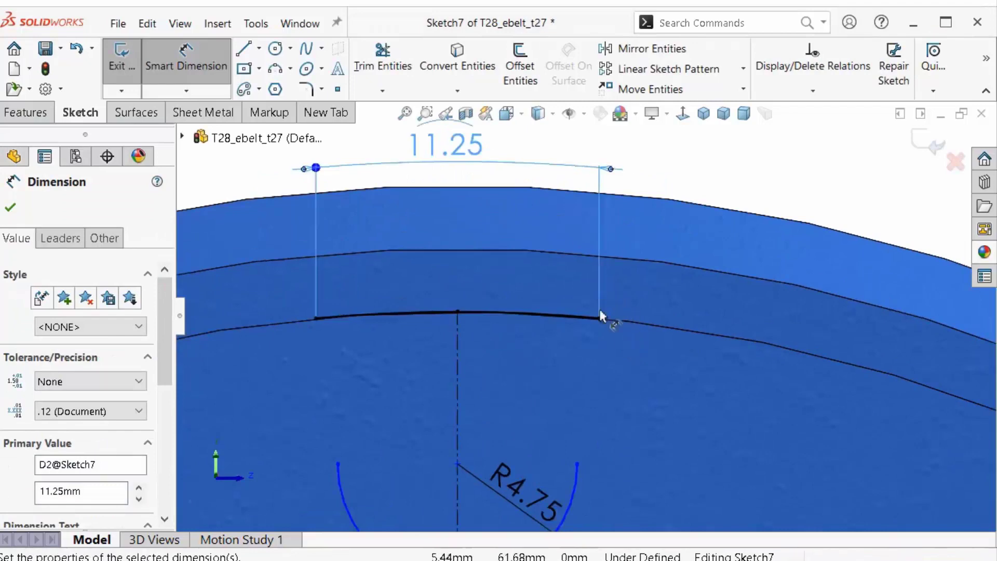
pyautogui.scroll(1, 599, 316)
pyautogui.press('Escape')
# Turn on Dynamic Mirror Entities about the vertical centreline.
pyautogui.click(711, 24)
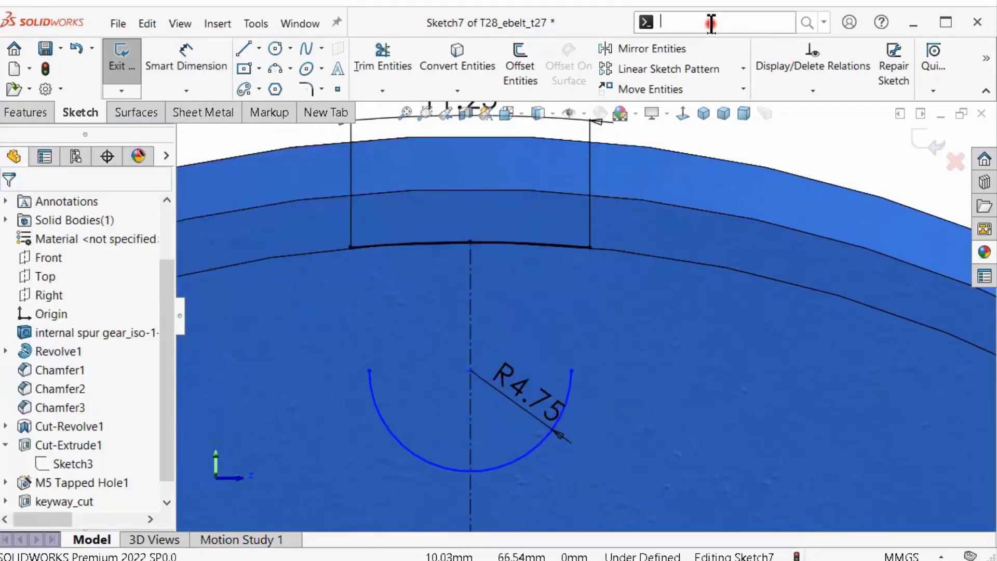
pyautogui.write('dy')
pyautogui.click(716, 63)
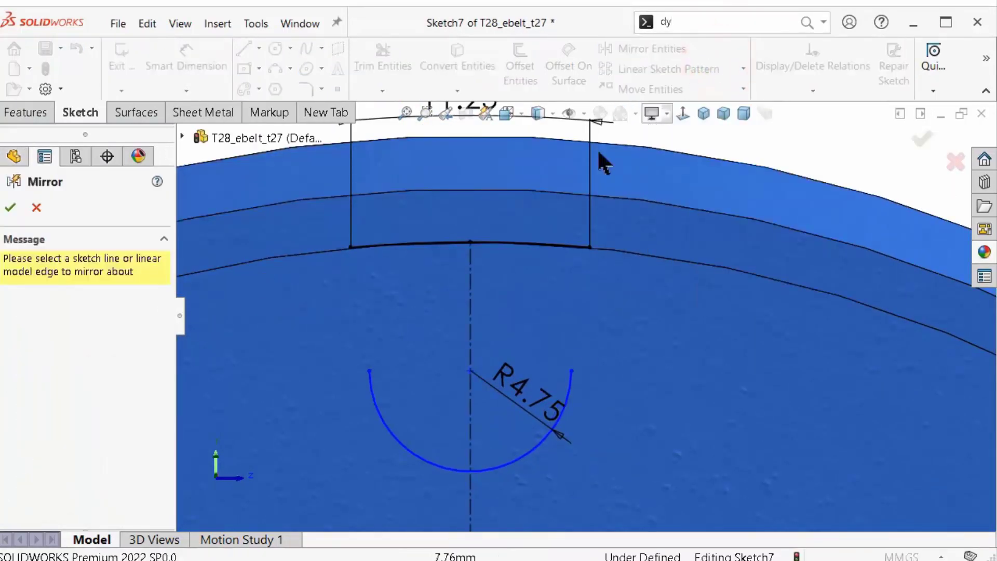
pyautogui.click(470, 301)
# Draw a straight side up from the R4.75 arc end, then a tangent arc into the top edge.
pyautogui.press('s')
pyautogui.click(675, 311)
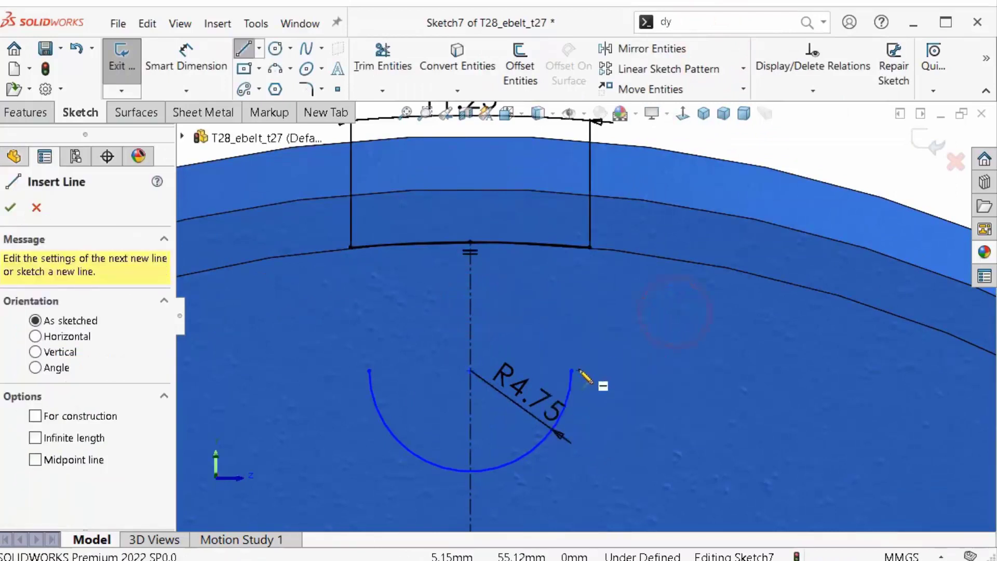
pyautogui.scroll(-2, 597, 358)
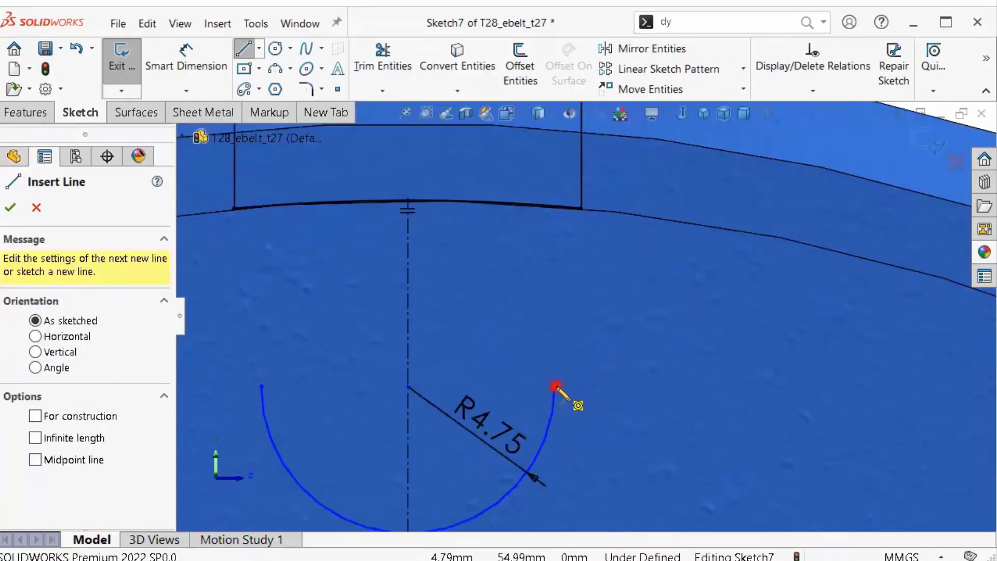
pyautogui.click(555, 386)
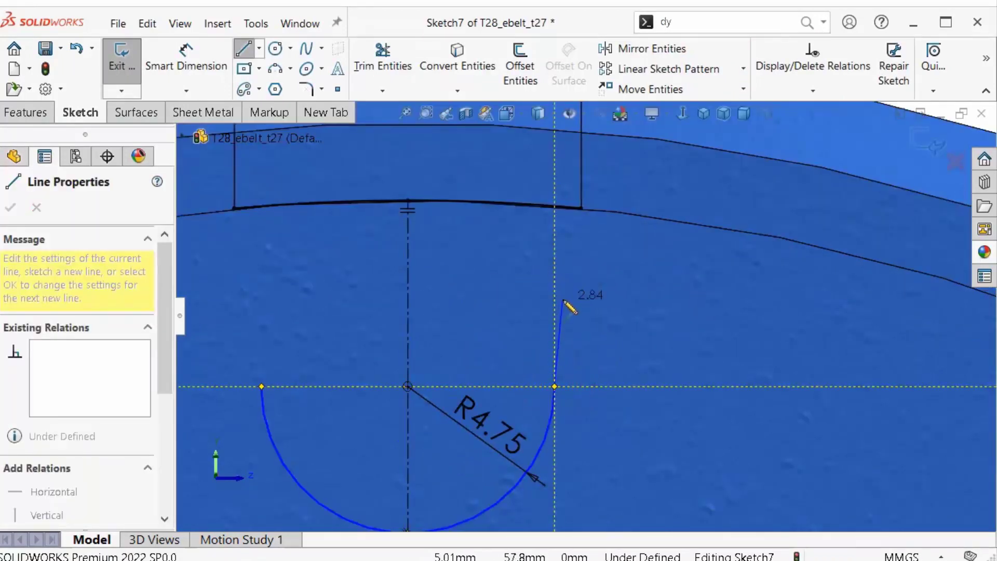
pyautogui.click(561, 298)
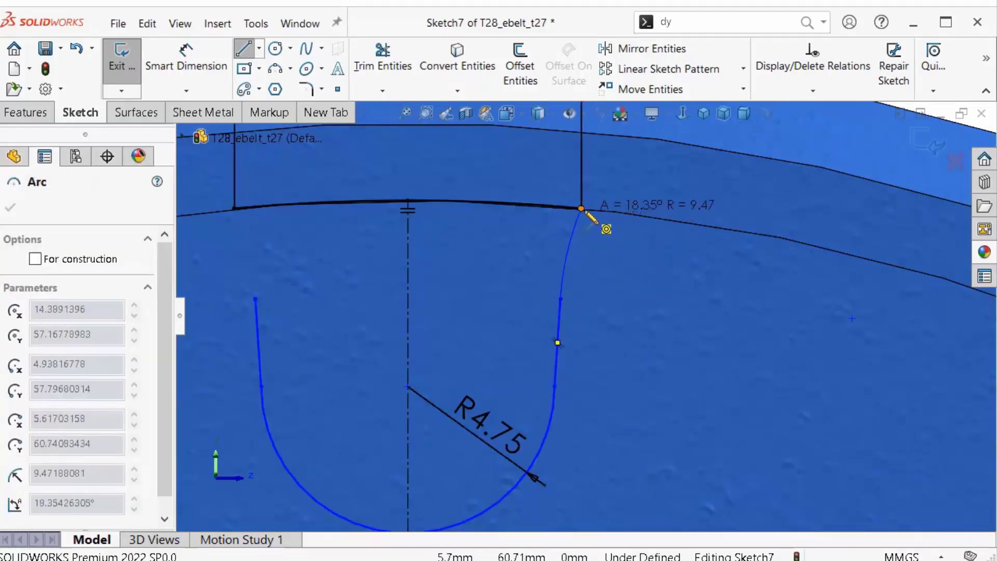
pyautogui.click(582, 209)
pyautogui.click(805, 21)
# Dimension the corner arc to a 0.75 mm radius.
pyautogui.click(716, 57)
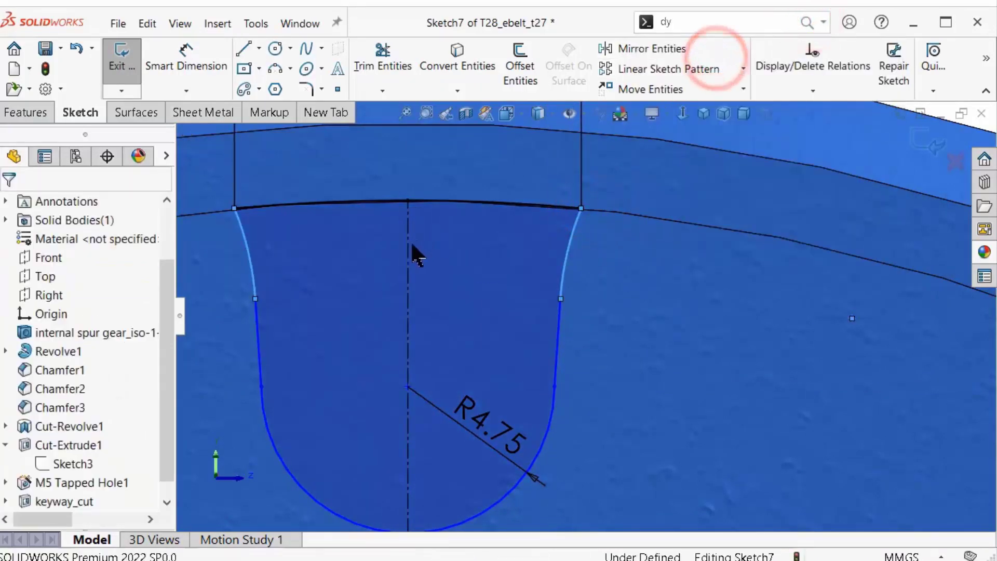
pyautogui.scroll(2, 588, 243)
pyautogui.moveTo(650, 363); pyautogui.dragTo(578, 254, button='right')
pyautogui.click(572, 250)
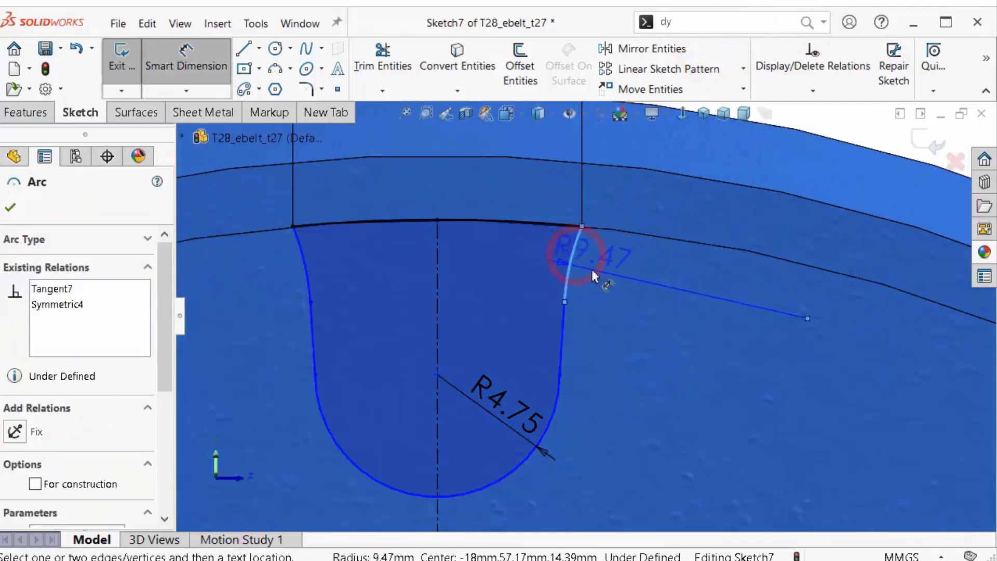
pyautogui.click(604, 270)
pyautogui.write('0.75')
pyautogui.press('Return')
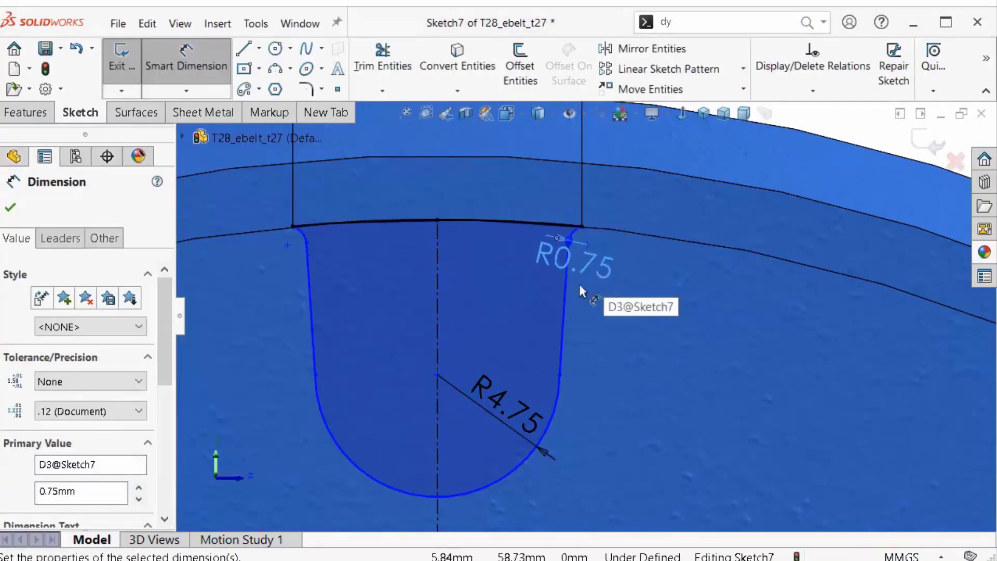
pyautogui.scroll(-2, 576, 259)
pyautogui.scroll(-1, 597, 262)
pyautogui.scroll(5, 560, 374)
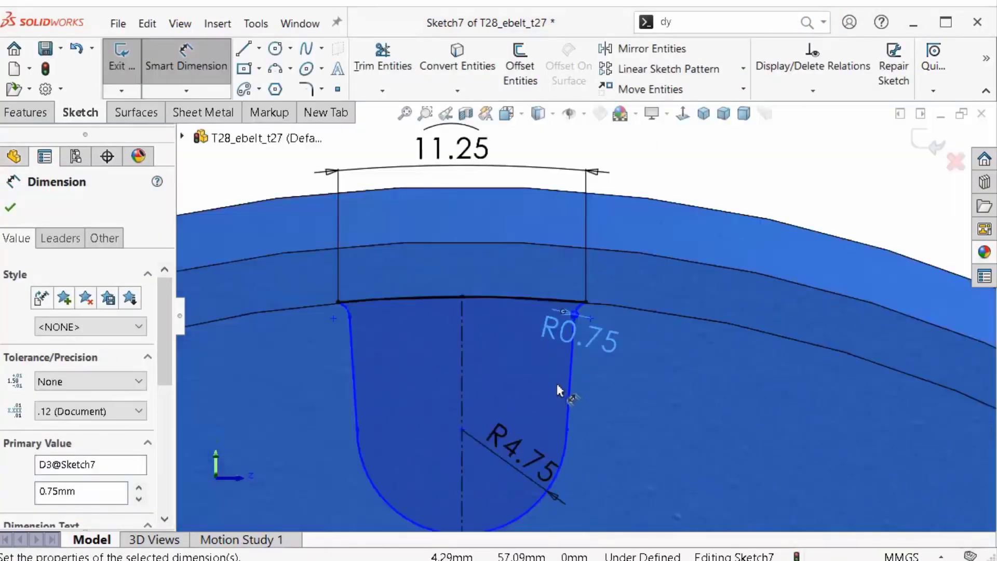
pyautogui.scroll(2, 535, 433)
pyautogui.press('Escape')
pyautogui.scroll(-1, 529, 380)
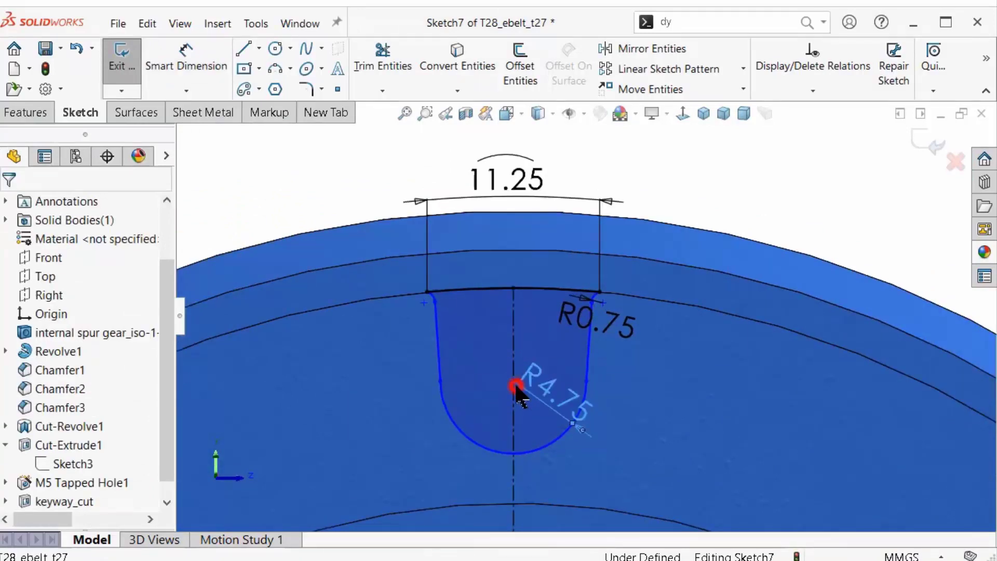
# Dimension the large arc's centre 60.00 mm vertically above the origin.
pyautogui.click(291, 183)
pyautogui.scroll(-3, 555, 434)
pyautogui.click(474, 356)
pyautogui.click(196, 64)
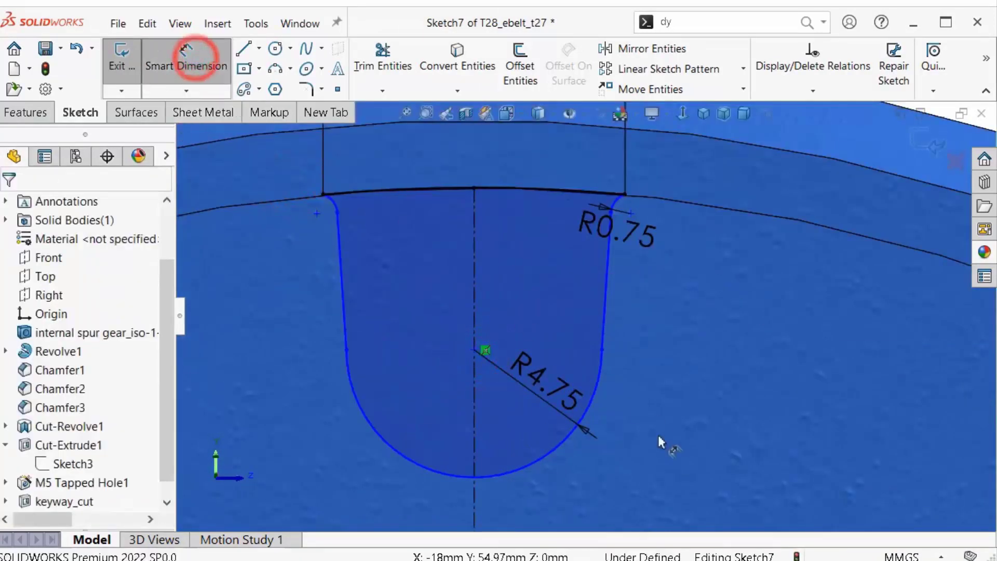
pyautogui.scroll(3, 584, 379)
pyautogui.scroll(2, 590, 512)
pyautogui.scroll(1, 567, 508)
pyautogui.click(553, 496)
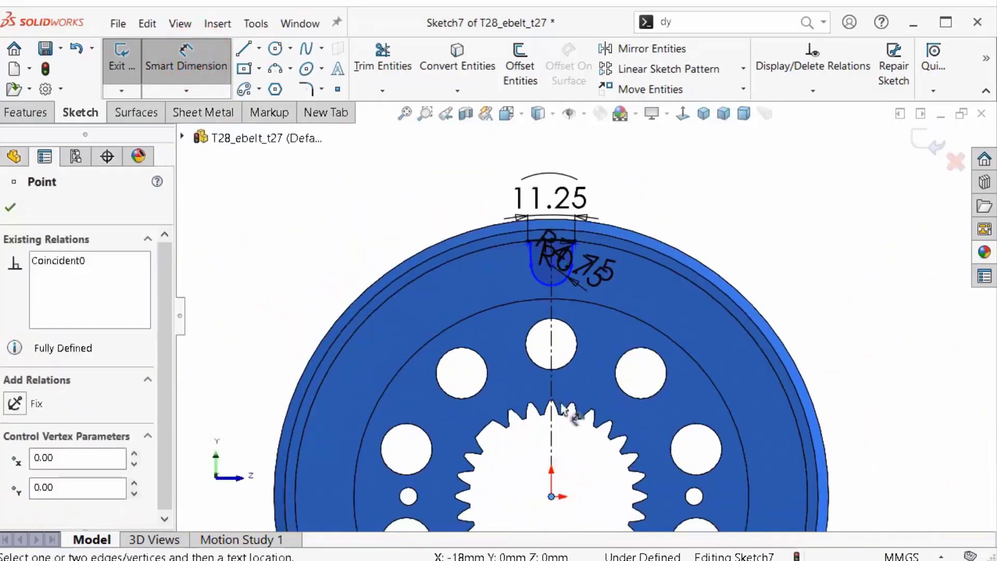
pyautogui.scroll(-3, 587, 291)
pyautogui.scroll(-3, 574, 222)
pyautogui.click(457, 261)
pyautogui.scroll(1, 580, 305)
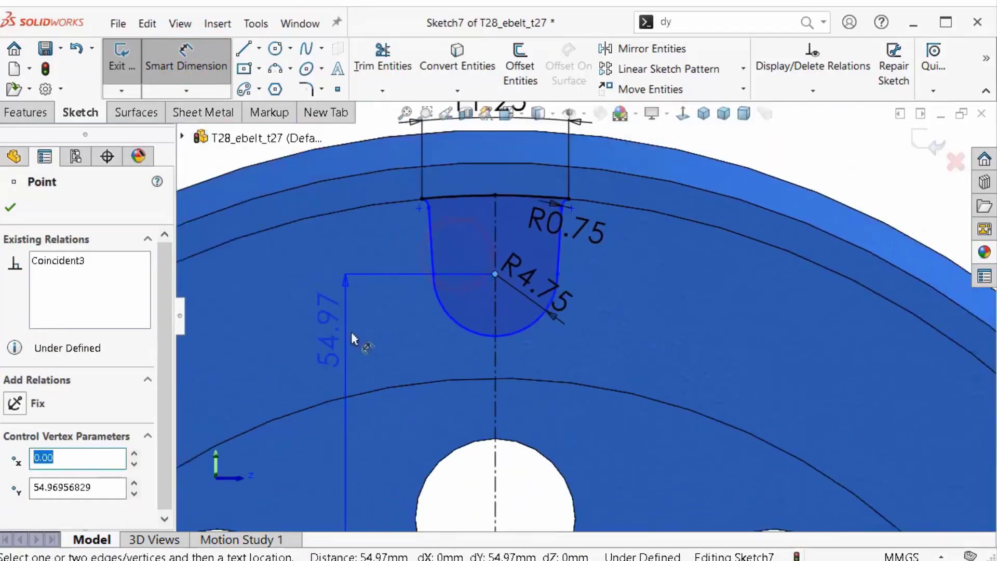
pyautogui.click(378, 345)
pyautogui.write('60')
pyautogui.click(307, 315)
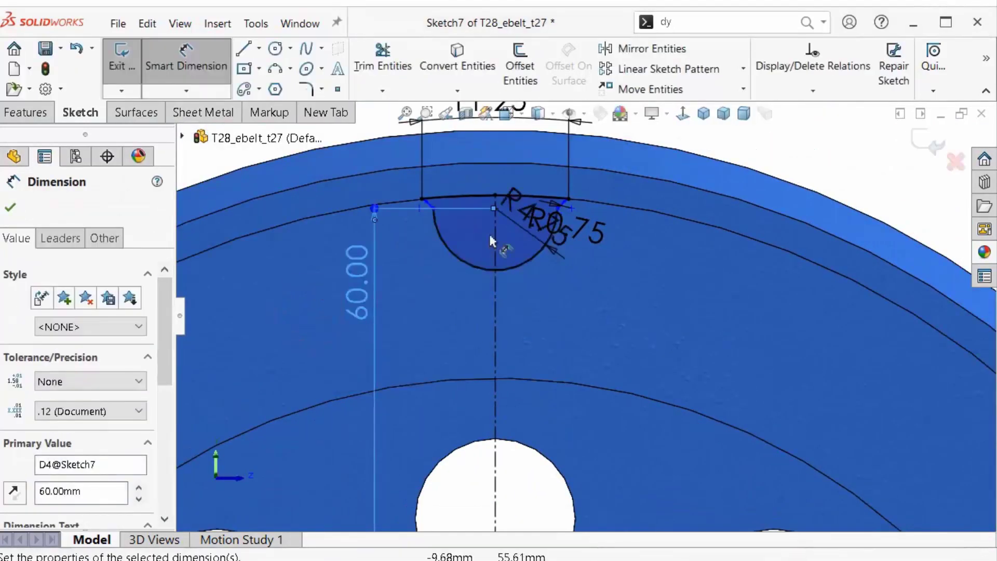
pyautogui.scroll(-3, 644, 291)
pyautogui.scroll(-2, 654, 295)
pyautogui.scroll(-2, 653, 295)
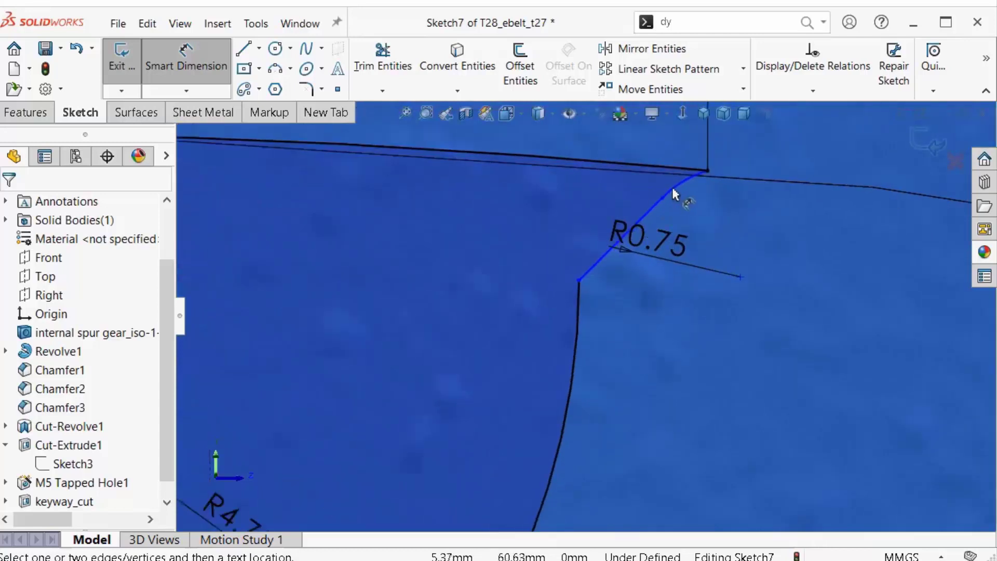
# Add a Tangent relation between the corner fillet arc and the rim edge.
pyautogui.click(676, 192)
pyautogui.press('Escape')
pyautogui.click(684, 181)
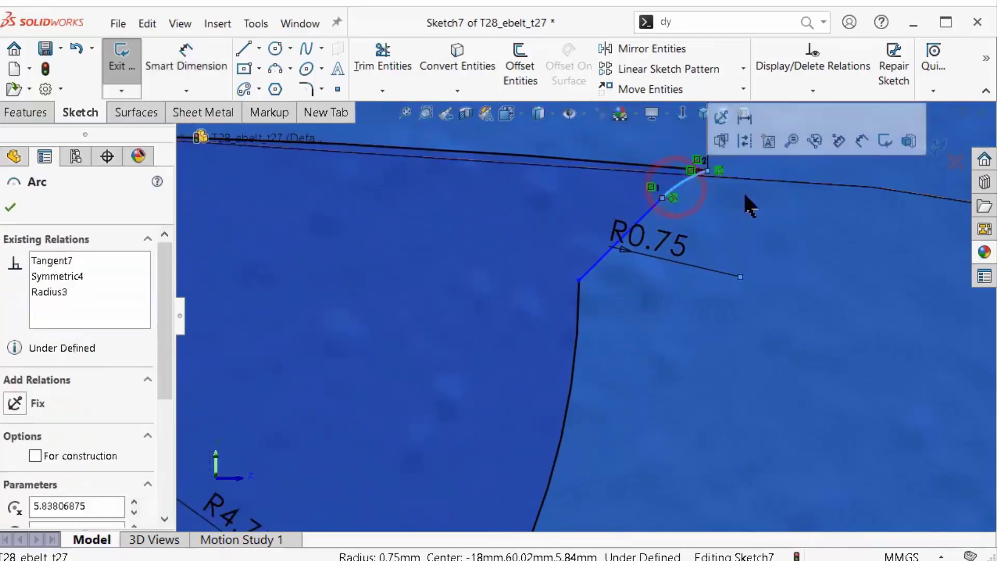
pyautogui.scroll(3, 615, 415)
pyautogui.scroll(-3, 488, 411)
pyautogui.keyDown('ctrl'); pyautogui.click(474, 305); pyautogui.keyUp('ctrl')
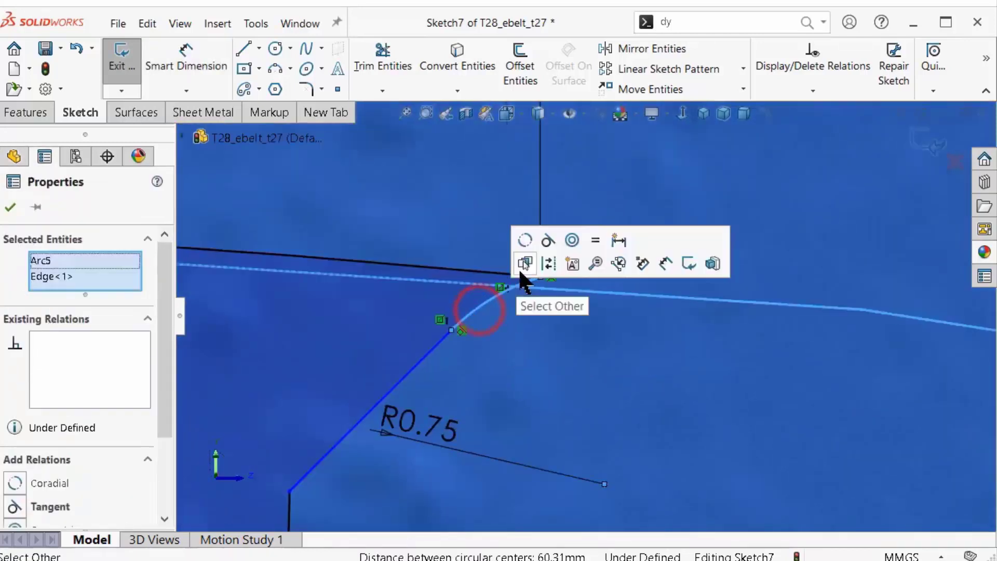
pyautogui.click(545, 241)
pyautogui.scroll(2, 732, 270)
pyautogui.scroll(-2, 742, 285)
pyautogui.press('Escape')
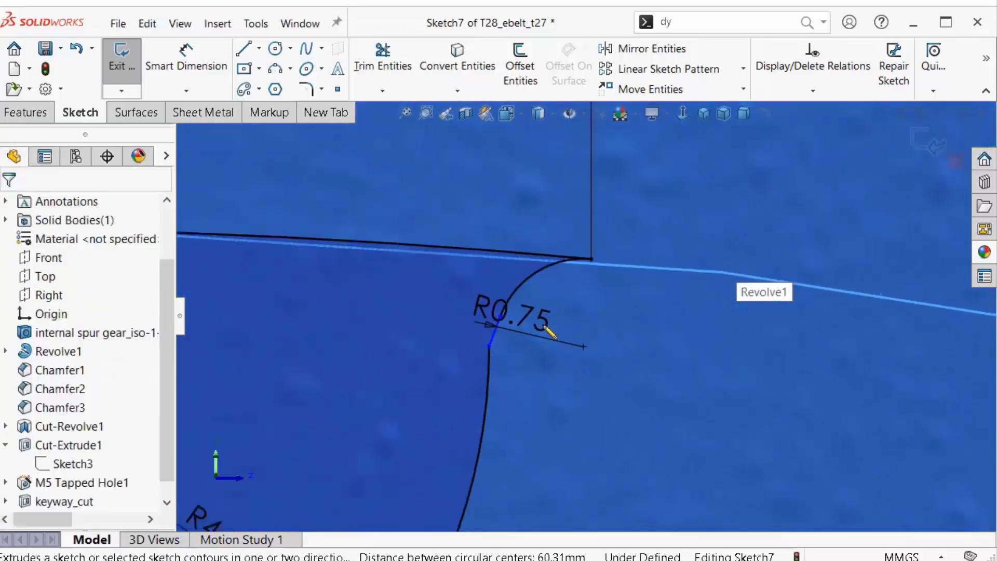
pyautogui.scroll(-3, 485, 311)
# Check the corner arc's endpoint position and orbit the model to a tilted 3D view.
pyautogui.click(482, 305)
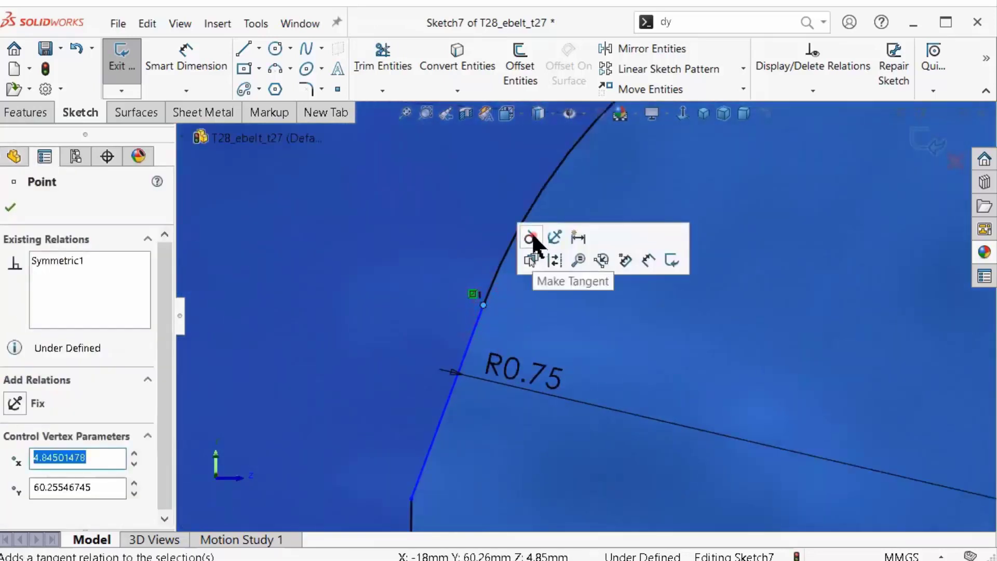
pyautogui.click(414, 499)
pyautogui.scroll(2, 627, 325)
pyautogui.scroll(2, 665, 350)
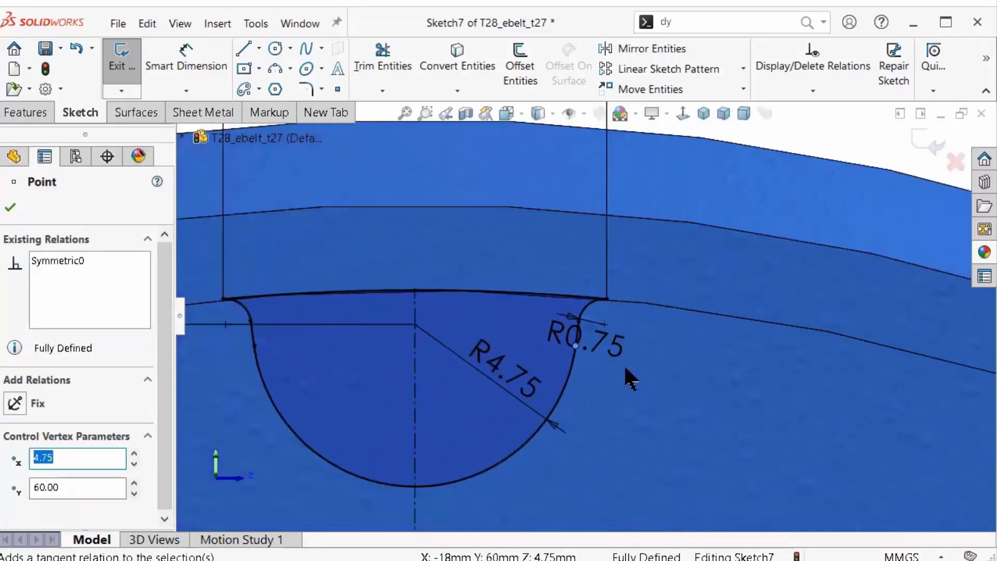
pyautogui.scroll(1, 624, 368)
pyautogui.scroll(2, 587, 358)
pyautogui.scroll(1, 551, 348)
pyautogui.moveTo(551, 348); pyautogui.dragTo(552, 356, button='middle')
pyautogui.click(29, 113)
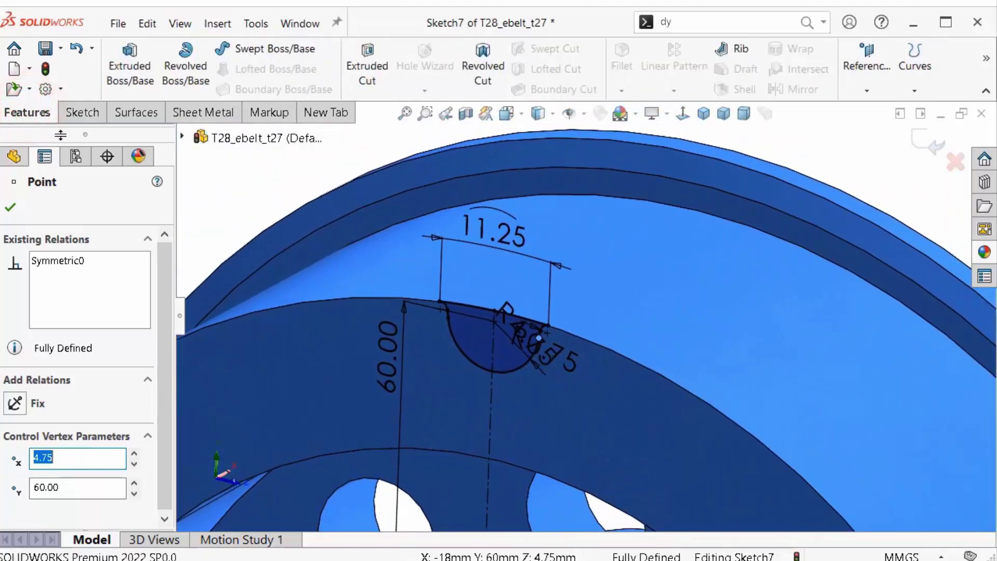
pyautogui.click(366, 66)
pyautogui.click(75, 322)
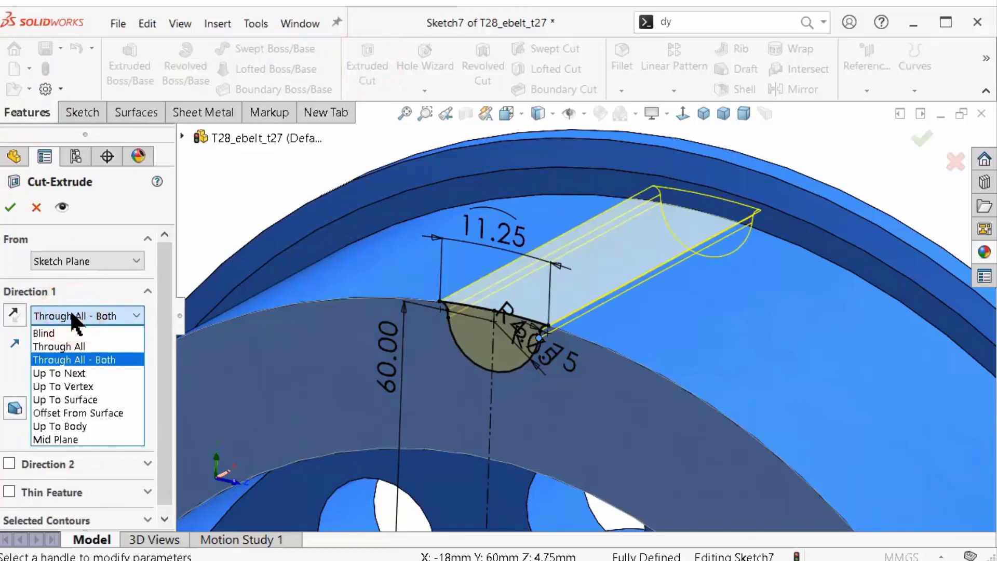
pyautogui.click(78, 398)
pyautogui.click(406, 215)
pyautogui.press('Return')
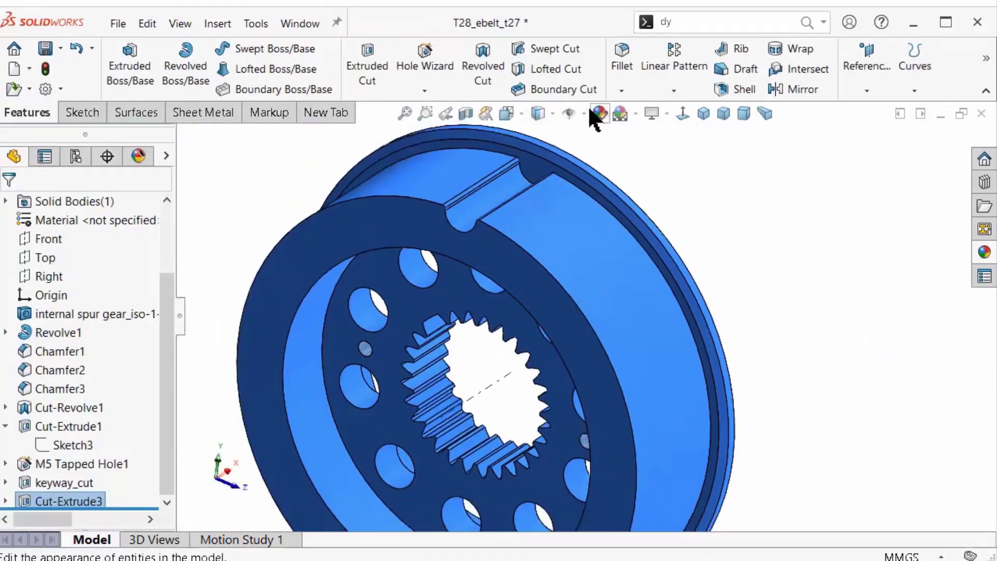
pyautogui.click(594, 114)
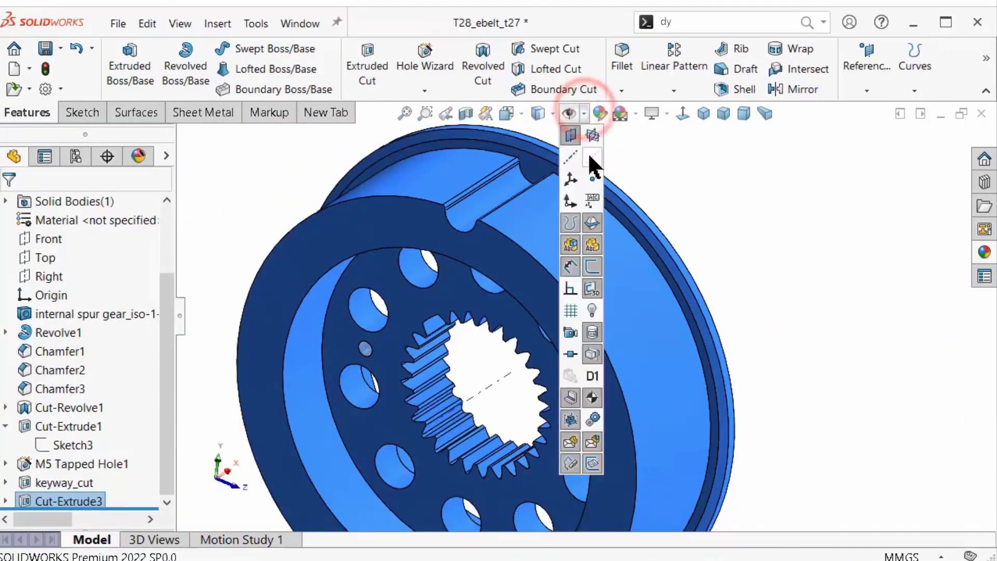
pyautogui.click(784, 247)
pyautogui.scroll(3, 613, 135)
pyautogui.click(670, 92)
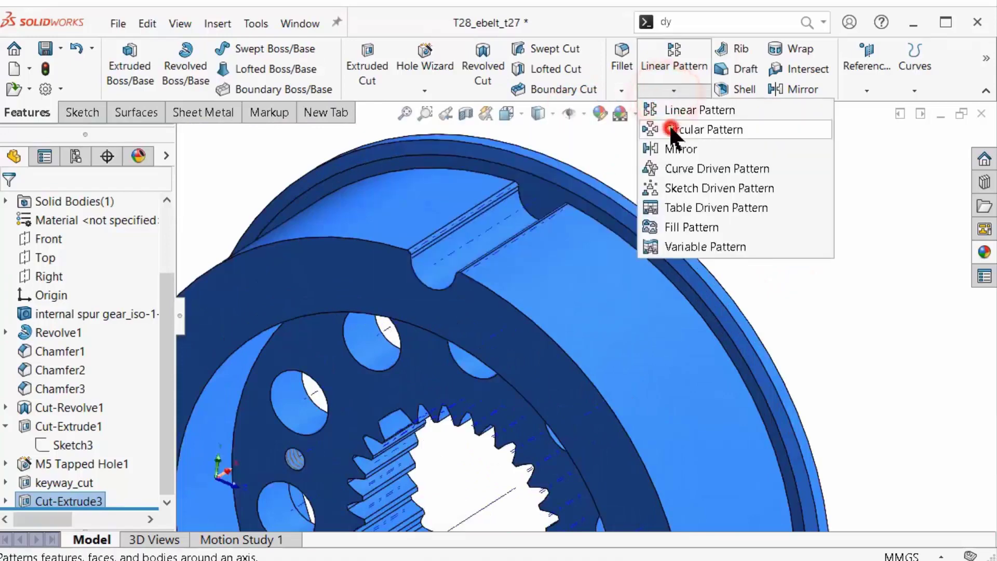
pyautogui.click(670, 128)
pyautogui.click(474, 507)
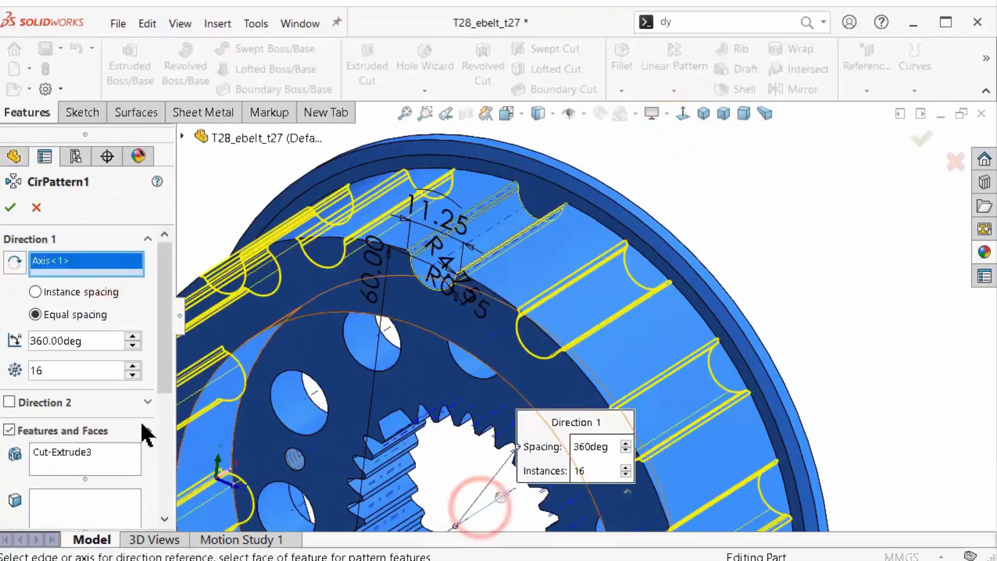
pyautogui.click(790, 196)
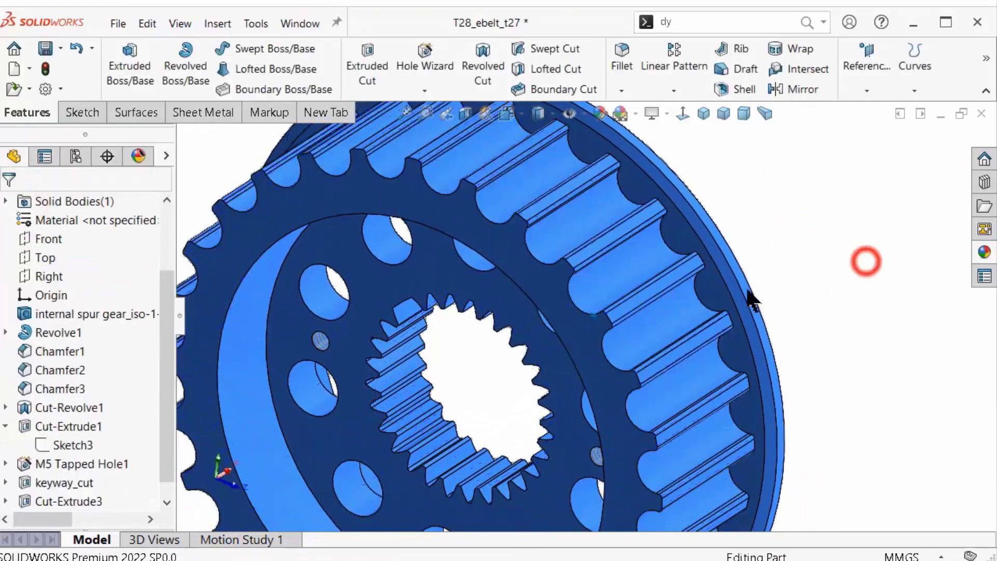
pyautogui.moveTo(752, 296)
pyautogui.mouseDown(button='middle')
pyautogui.moveTo(541, 338)
pyautogui.moveTo(612, 126)
pyautogui.mouseUp(button='middle')
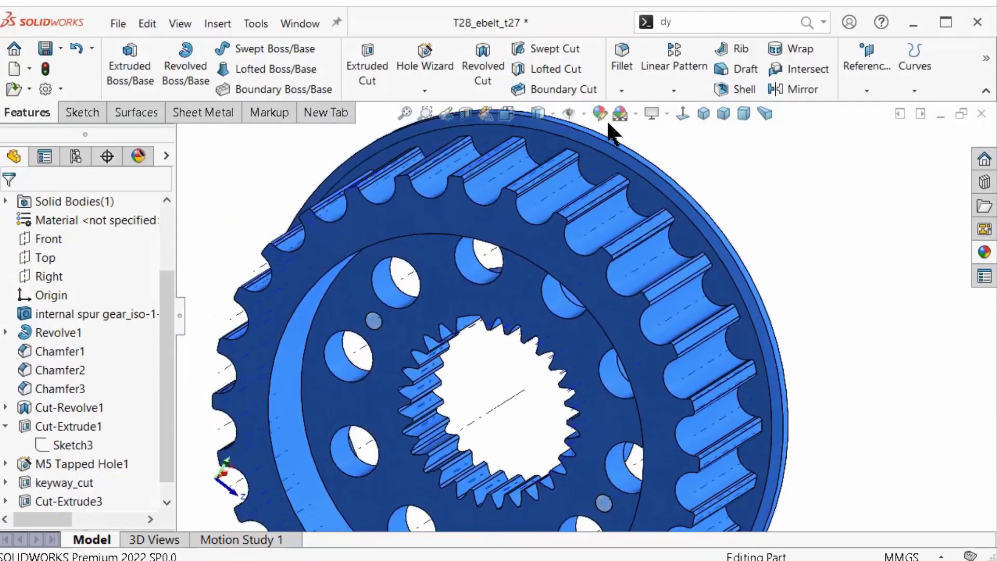
pyautogui.click(582, 114)
pyautogui.click(590, 151)
pyautogui.moveTo(848, 207)
pyautogui.mouseDown(button='middle')
pyautogui.moveTo(439, 330)
pyautogui.moveTo(683, 279)
pyautogui.moveTo(639, 260)
pyautogui.mouseUp(button='middle')
# Move Chamfer3 below CirPattern1 in the feature tree.
pyautogui.click(630, 248)
pyautogui.scroll(-3, 615, 363)
pyautogui.click(803, 249)
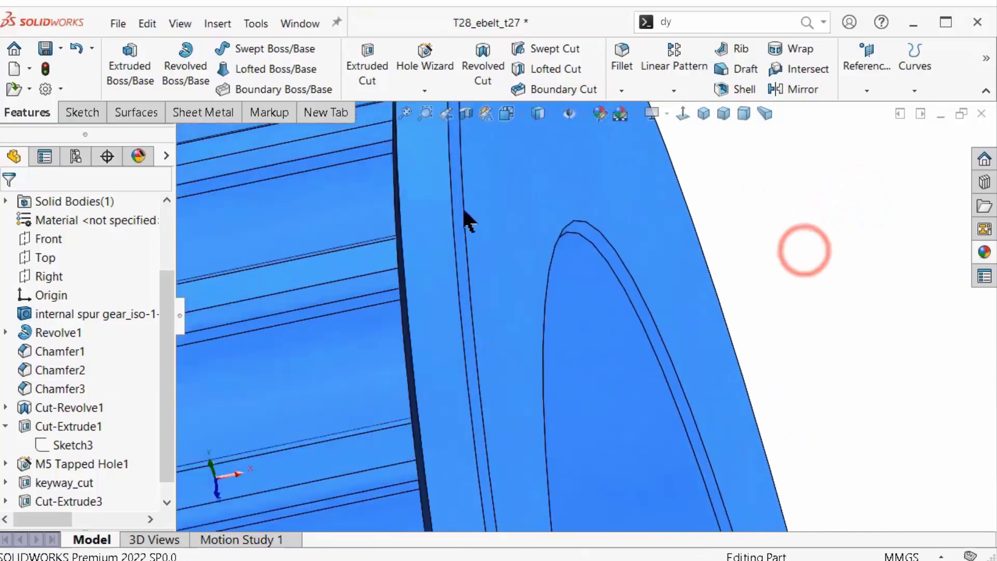
pyautogui.click(456, 211)
pyautogui.moveTo(165, 374); pyautogui.dragTo(169, 443)
pyautogui.moveTo(38, 371); pyautogui.dragTo(46, 508)
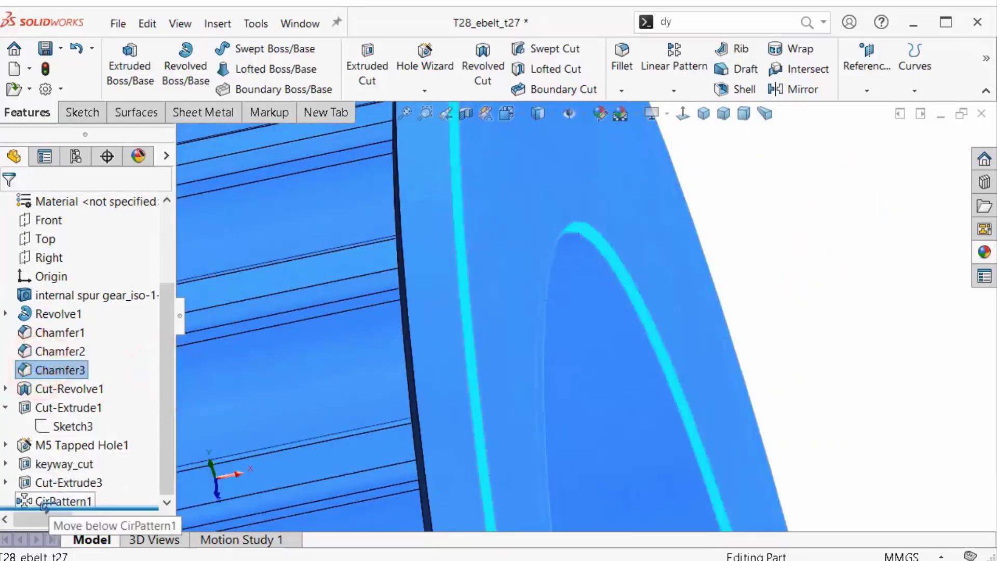
pyautogui.moveTo(138, 480); pyautogui.dragTo(67, 497)
# Add the large ring face to Chamfer3 and save the part.
pyautogui.click(83, 453)
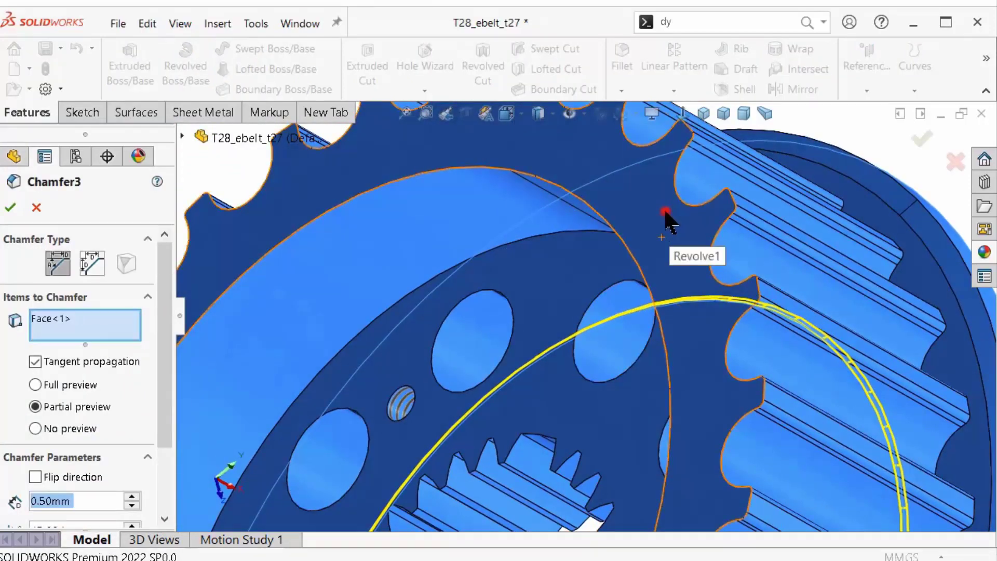
pyautogui.click(664, 209)
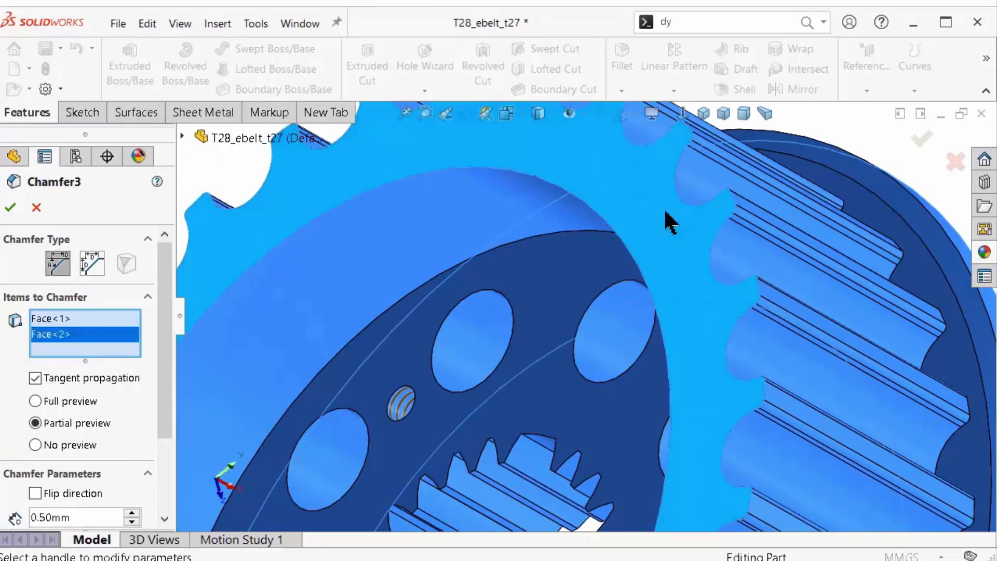
pyautogui.click(10, 207)
pyautogui.moveTo(718, 284)
pyautogui.mouseDown(button='middle')
pyautogui.moveTo(880, 176)
pyautogui.moveTo(768, 357)
pyautogui.mouseUp(button='middle')
pyautogui.scroll(-3, 872, 184)
pyautogui.hotkey('ctrl', 's')
pyautogui.scroll(-3, 825, 357)
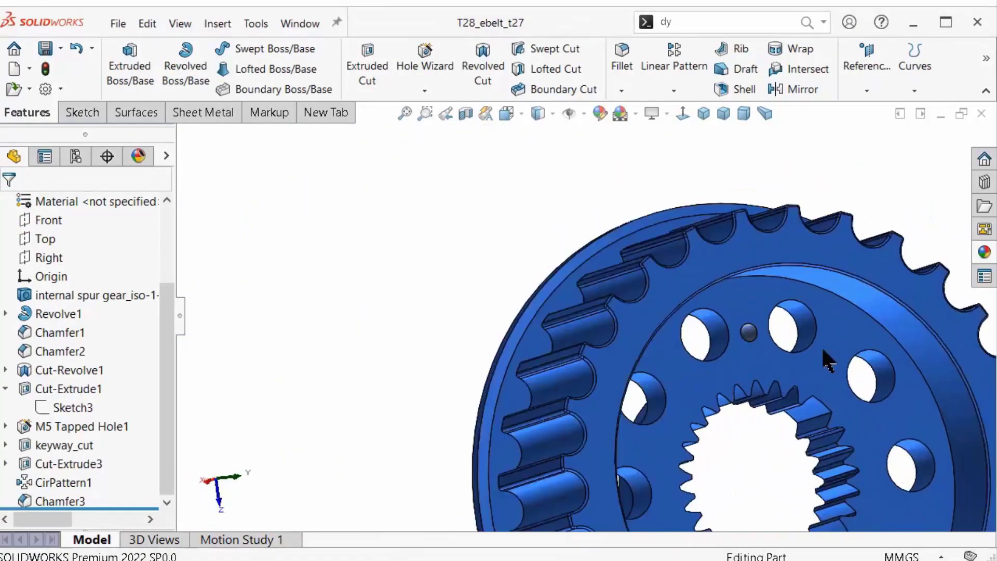
pyautogui.scroll(-3, 800, 328)
pyautogui.scroll(-2, 800, 328)
pyautogui.scroll(3, 799, 328)
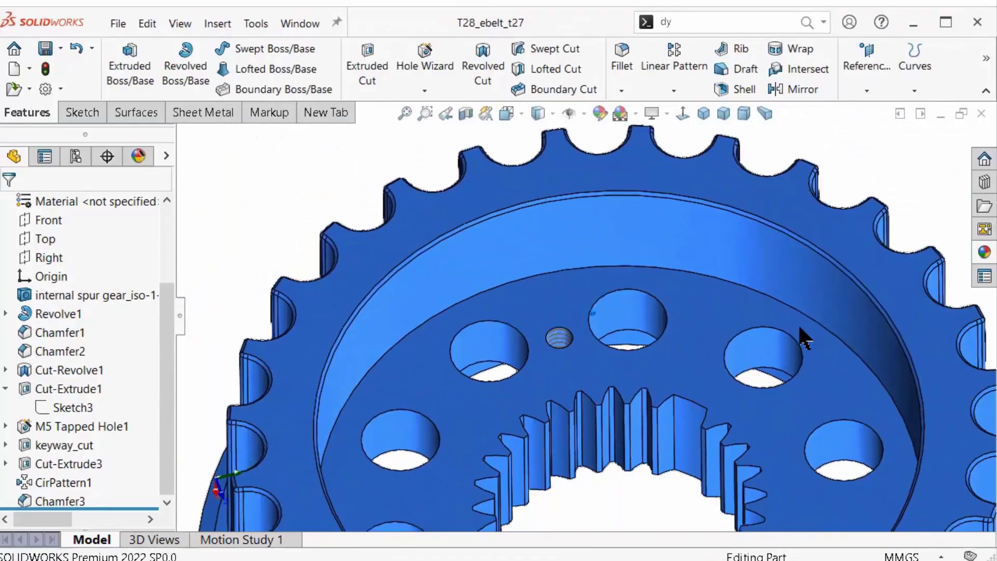
pyautogui.scroll(-3, 800, 328)
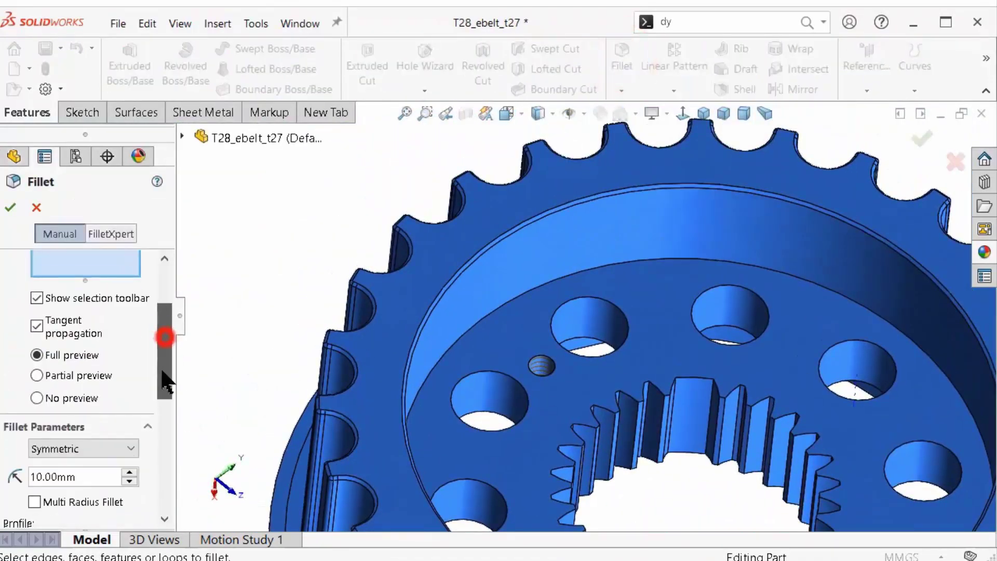
# Fillet the circular edge inside the rim at 2.5 mm and place Fillet1 above Chamfer3.
pyautogui.moveTo(162, 334); pyautogui.dragTo(107, 426)
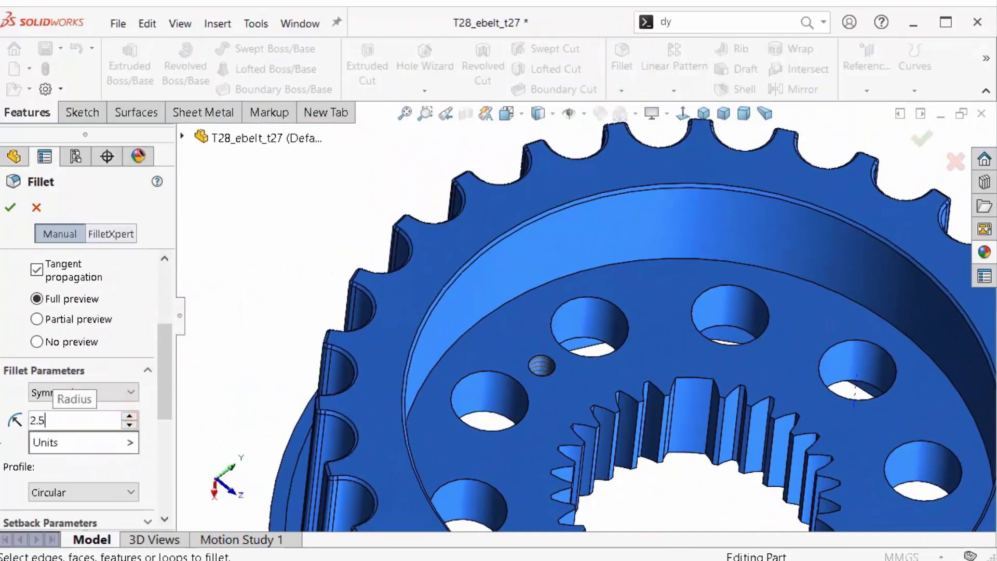
pyautogui.click(528, 292)
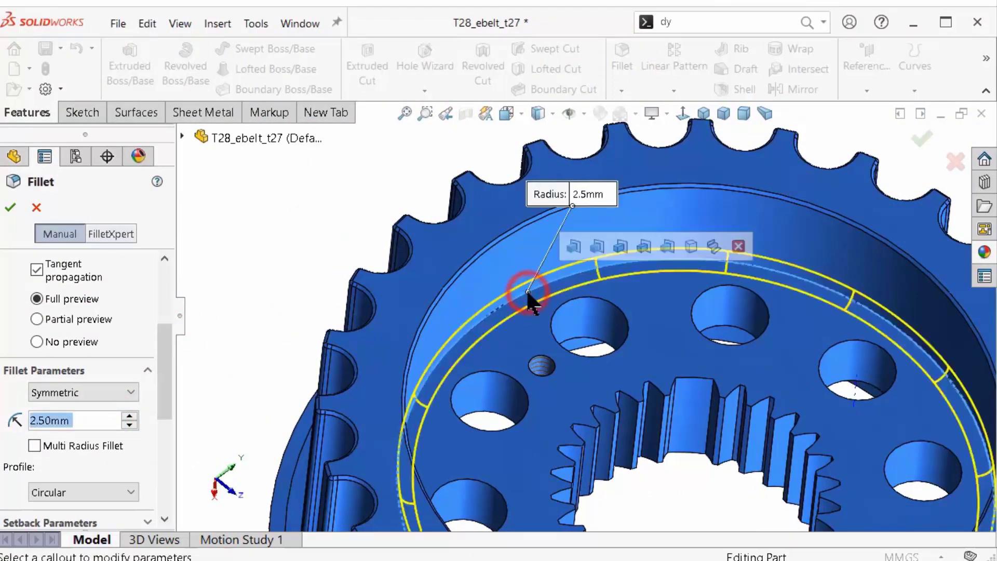
pyautogui.click(10, 210)
pyautogui.moveTo(28, 500); pyautogui.dragTo(76, 493)
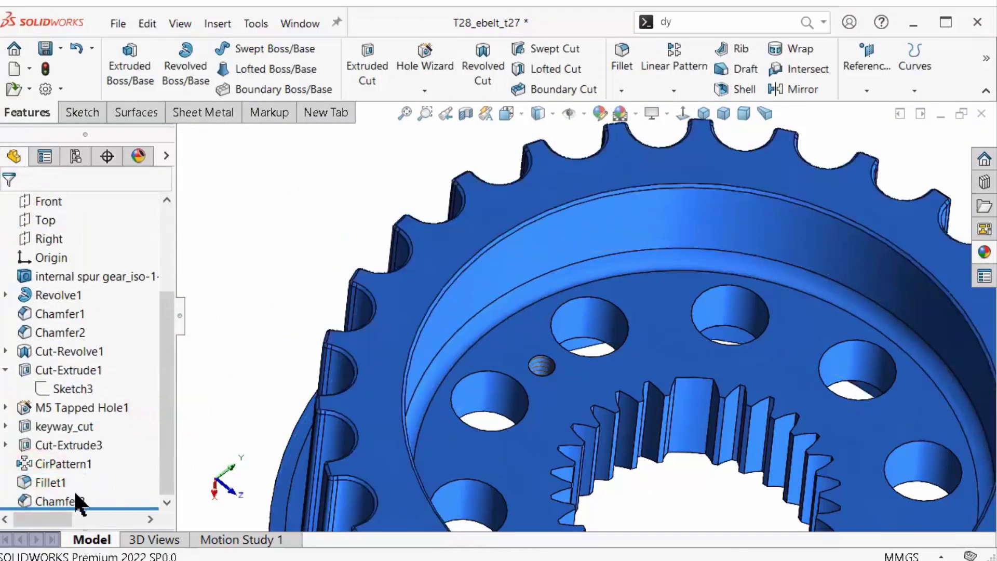
pyautogui.click(75, 501)
# Edit Chamfer3, add two more faces and remove the failing Face<3> from the selection.
pyautogui.click(83, 446)
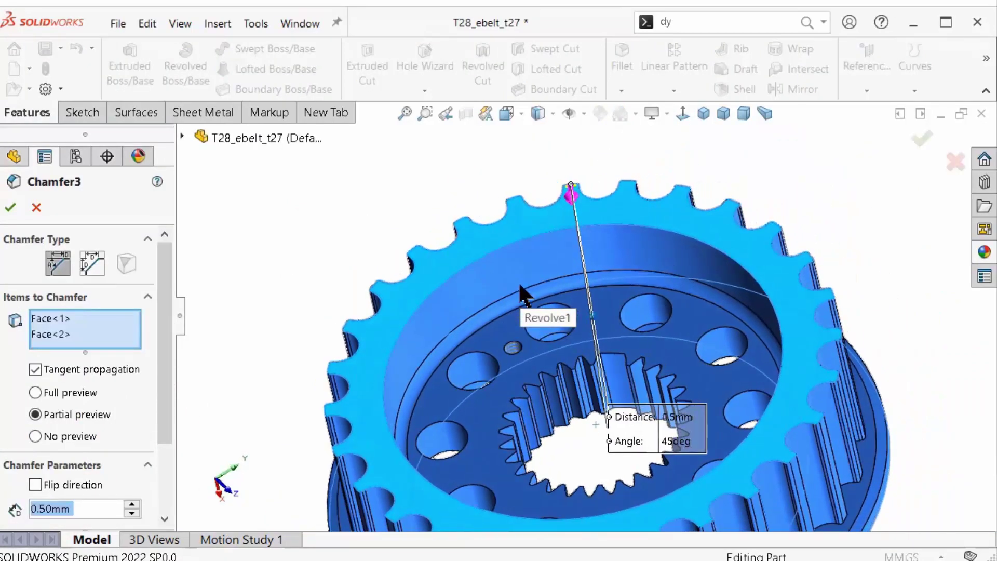
pyautogui.scroll(-3, 718, 338)
pyautogui.moveTo(719, 338)
pyautogui.mouseDown(button='middle')
pyautogui.moveTo(658, 269)
pyautogui.moveTo(563, 277)
pyautogui.mouseUp(button='middle')
pyautogui.scroll(-2, 597, 278)
pyautogui.scroll(-2, 605, 283)
pyautogui.click(462, 291)
pyautogui.moveTo(501, 358)
pyautogui.mouseDown(button='middle')
pyautogui.moveTo(462, 291)
pyautogui.moveTo(553, 303)
pyautogui.moveTo(594, 252)
pyautogui.moveTo(598, 276)
pyautogui.mouseUp(button='middle')
pyautogui.scroll(-2, 552, 304)
pyautogui.click(595, 252)
pyautogui.press('Delete')
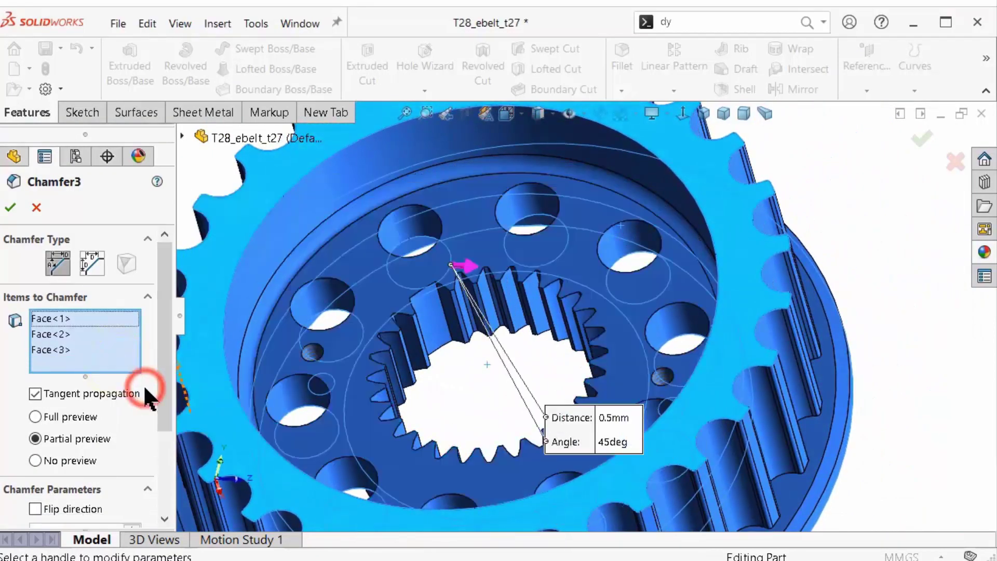
pyautogui.rightClick(52, 349)
pyautogui.click(96, 381)
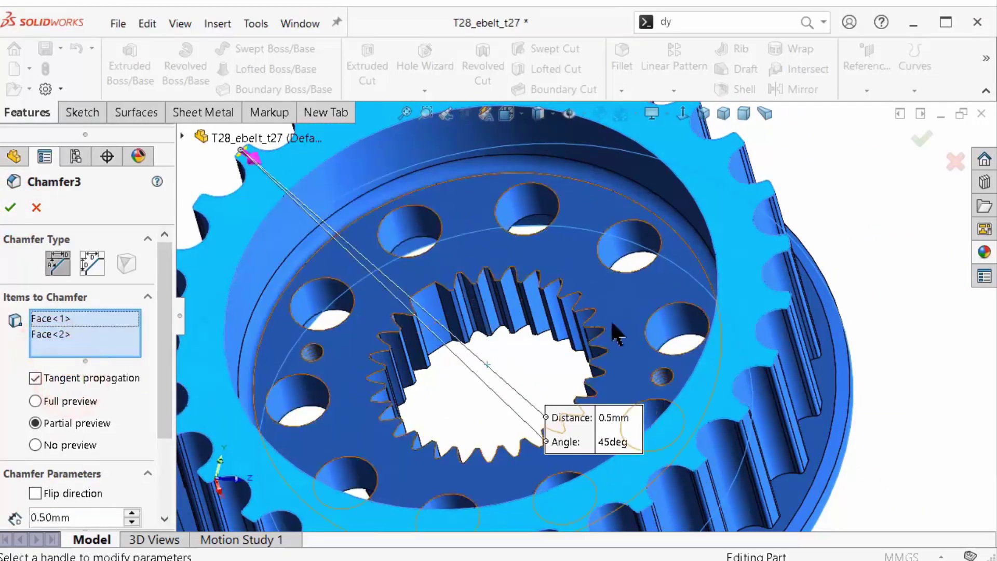
# Add the first flange hole faces and edges to Chamfer3's items to chamfer.
pyautogui.moveTo(587, 261)
pyautogui.mouseDown(button='middle')
pyautogui.moveTo(411, 196)
pyautogui.moveTo(528, 240)
pyautogui.moveTo(511, 307)
pyautogui.mouseUp(button='middle')
pyautogui.click(411, 195)
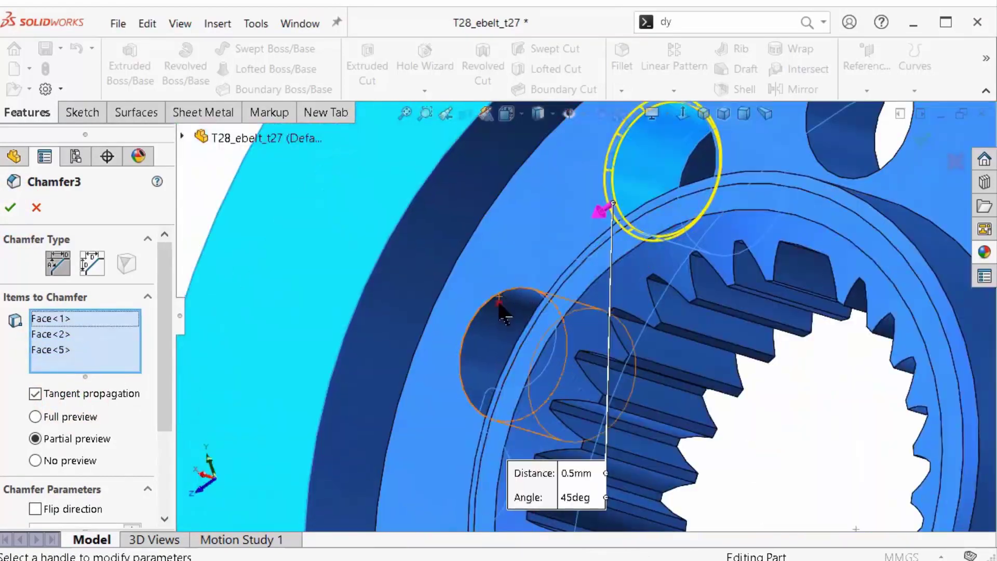
pyautogui.click(527, 342)
pyautogui.moveTo(527, 342)
pyautogui.mouseDown(button='middle')
pyautogui.moveTo(476, 394)
pyautogui.moveTo(525, 465)
pyautogui.moveTo(552, 336)
pyautogui.mouseUp(button='middle')
pyautogui.click(476, 395)
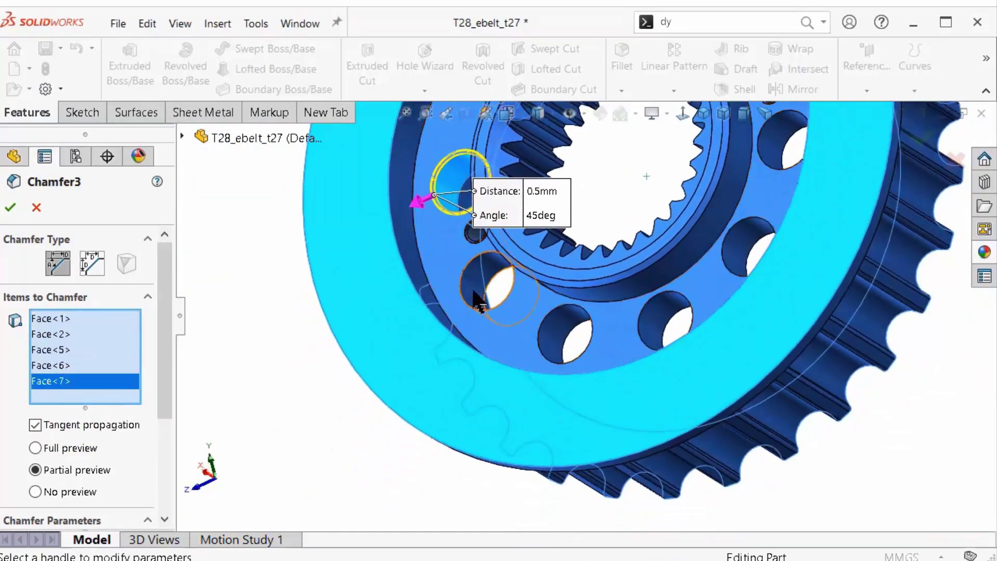
pyautogui.click(553, 337)
pyautogui.click(667, 293)
pyautogui.moveTo(667, 294); pyautogui.dragTo(806, 309, button='middle')
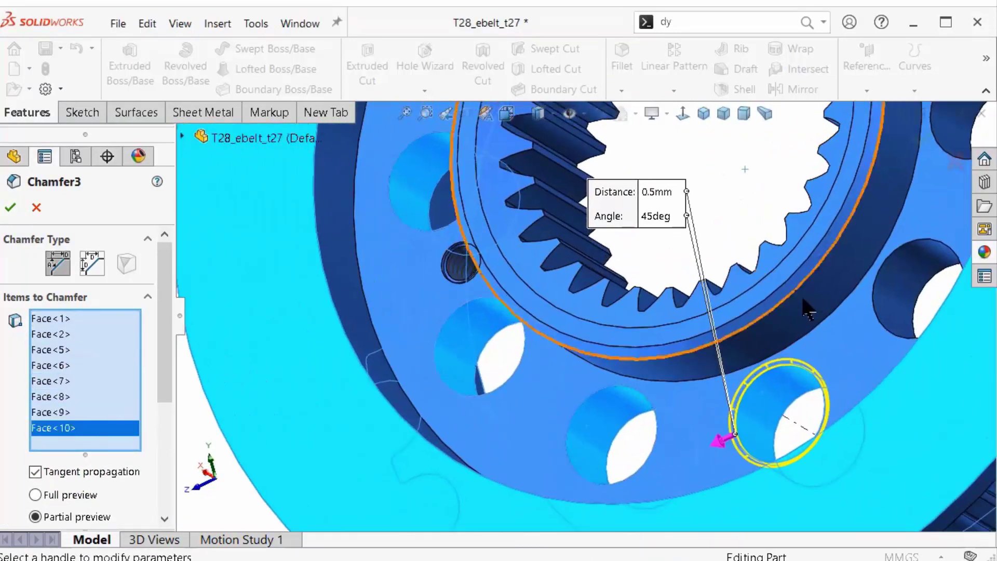
pyautogui.click(847, 299)
pyautogui.click(898, 283)
# Add the remaining hole faces and edges and accept the 0.5 mm × 45° chamfer.
pyautogui.moveTo(898, 282); pyautogui.dragTo(400, 263, button='middle')
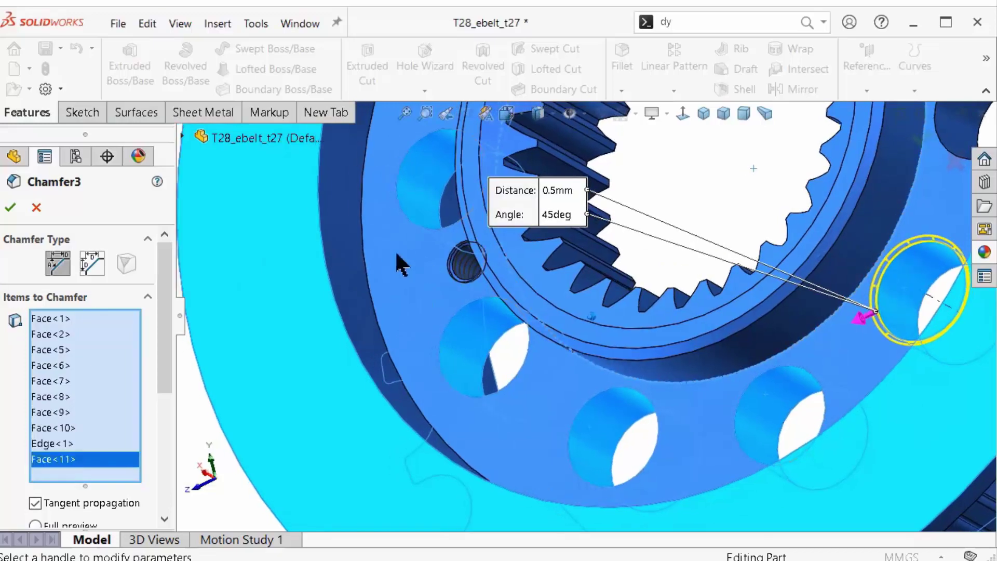
pyautogui.click(367, 277)
pyautogui.moveTo(429, 304); pyautogui.dragTo(734, 323, button='middle')
pyautogui.click(691, 322)
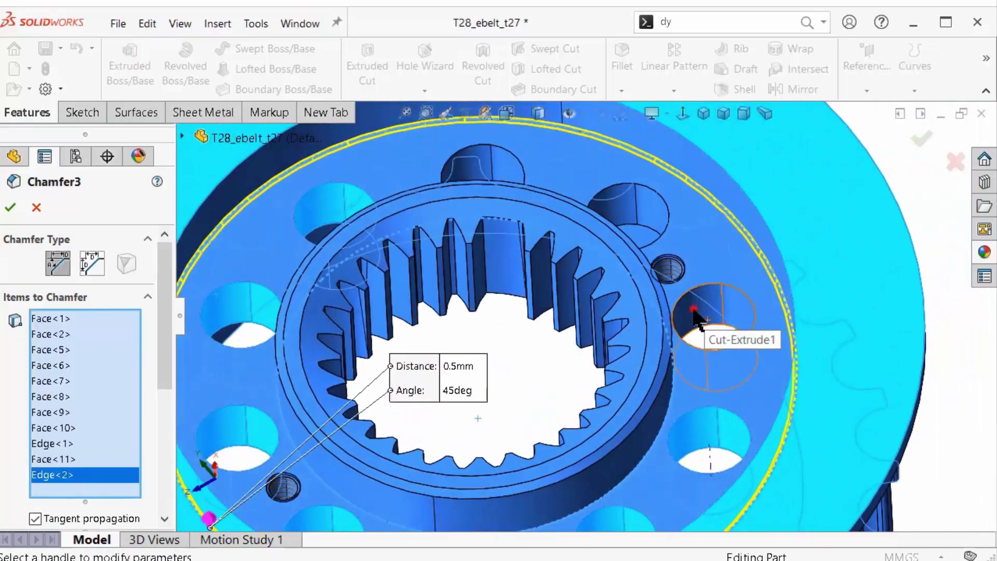
pyautogui.scroll(-3, 634, 203)
pyautogui.click(645, 222)
pyautogui.scroll(3, 642, 236)
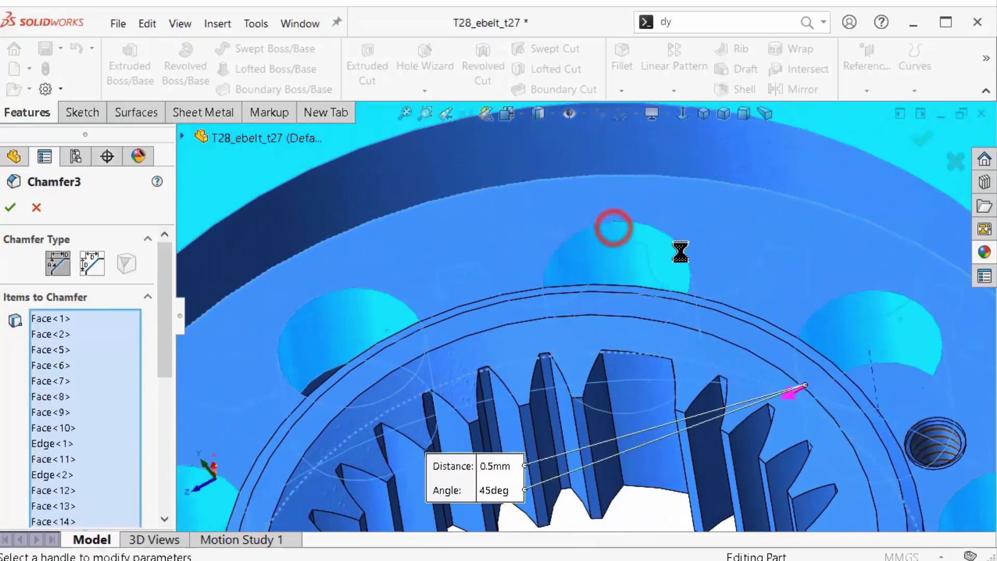
pyautogui.click(611, 229)
pyautogui.moveTo(612, 229); pyautogui.dragTo(743, 213, button='middle')
pyautogui.click(913, 138)
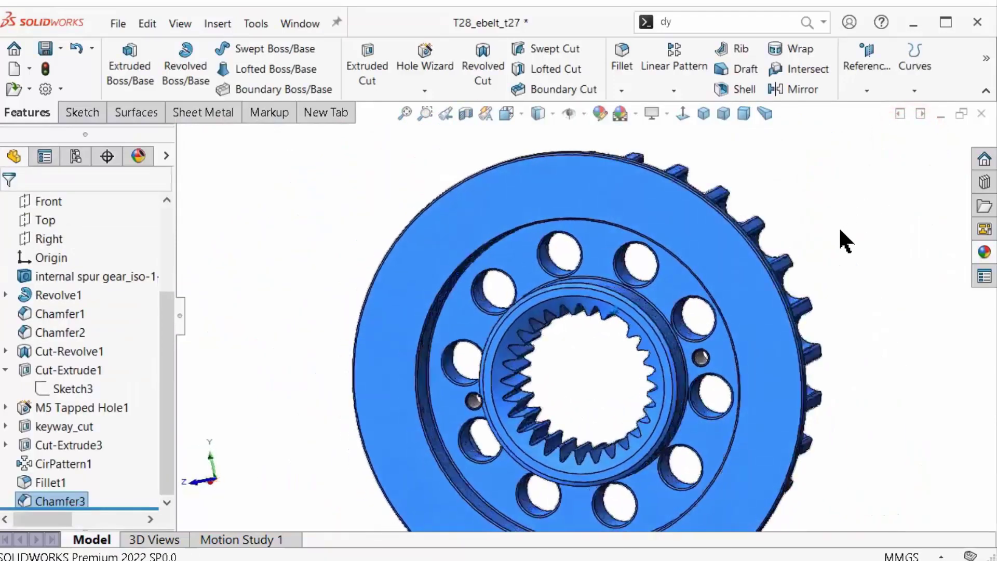
# Spin and tilt the finished gear hub with the arrow keys to inspect it.
pyautogui.press('Right')
pyautogui.press('Right')
pyautogui.press('Right')
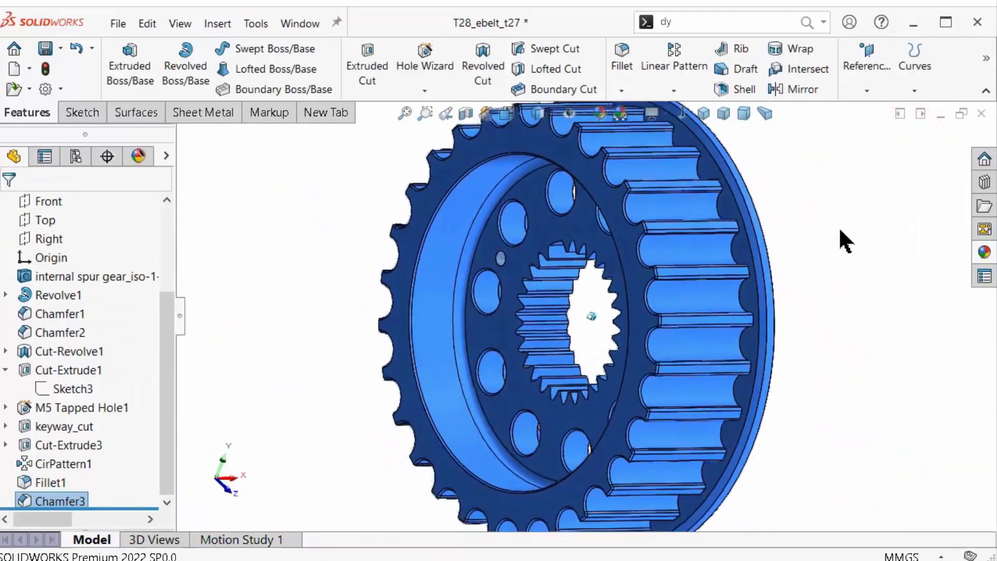
pyautogui.press('Right')
pyautogui.press('Right')
pyautogui.press('Right')
pyautogui.press('Up')
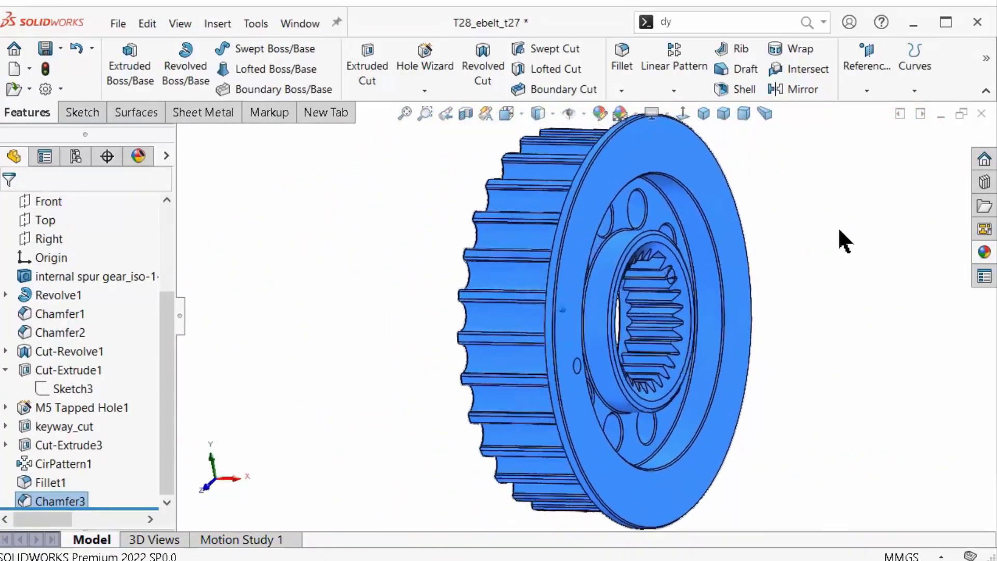
pyautogui.press('Up')
pyautogui.press('Down')
pyautogui.press('Right')
pyautogui.press('Right')
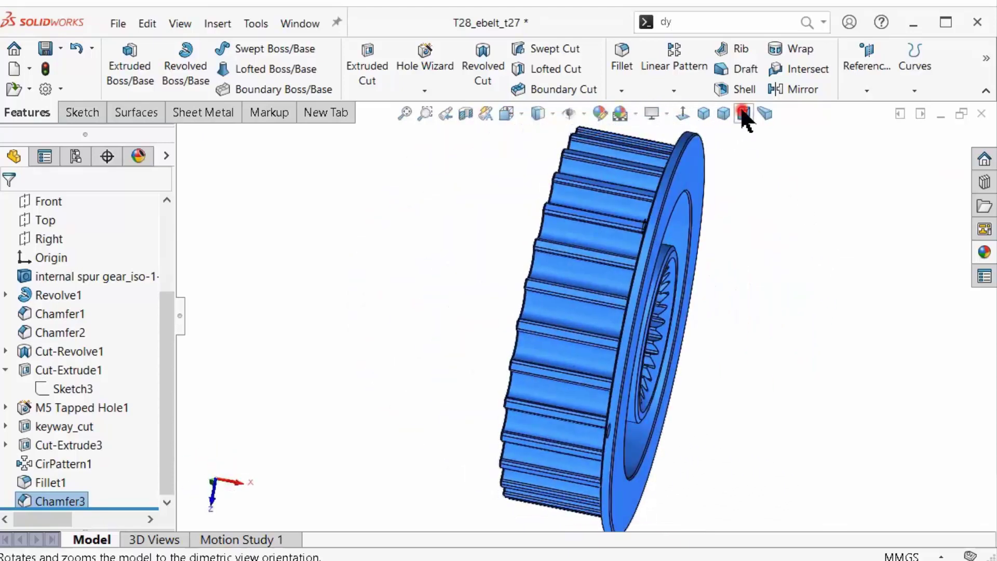
# Show the gear in dimetric perspective view and hide the FeatureManager panel.
pyautogui.click(743, 113)
pyautogui.click(761, 113)
pyautogui.click(181, 313)
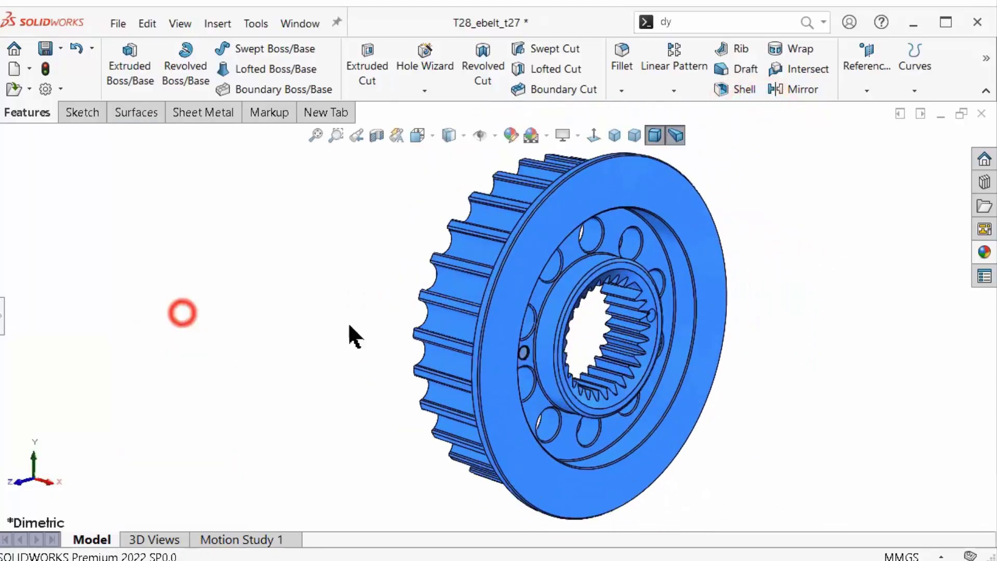